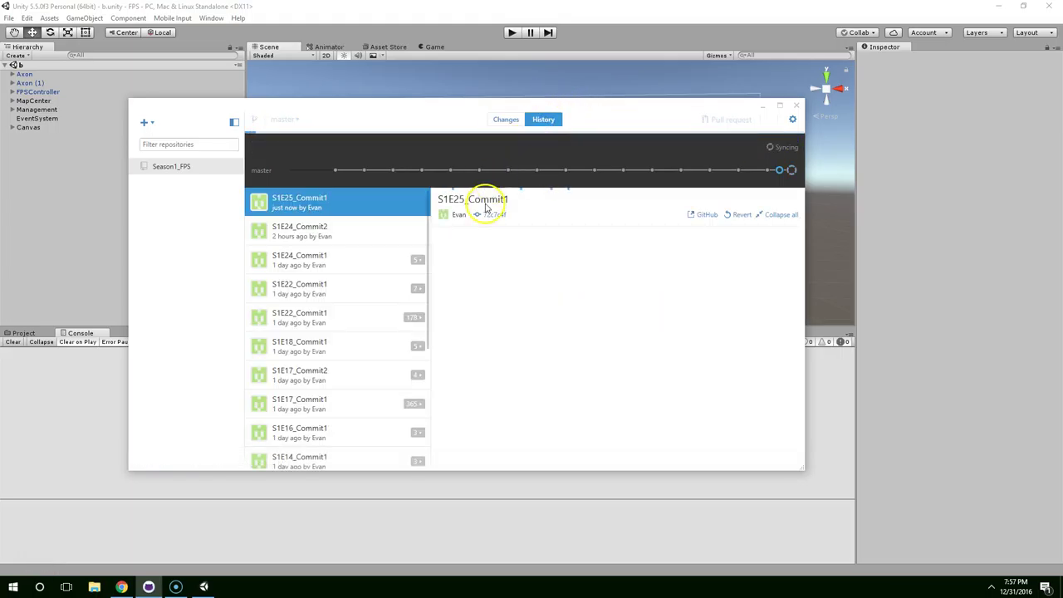
Switch from GitHub Desktop to Unity, run a short play test of the scene, and clear the console output
left_click(762, 107)
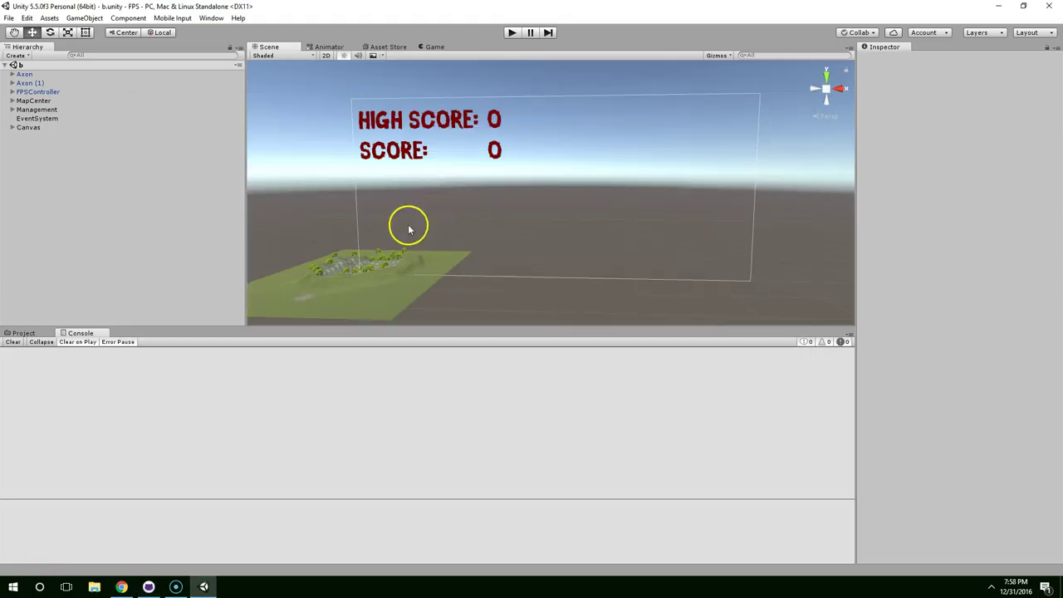
left_click(512, 33)
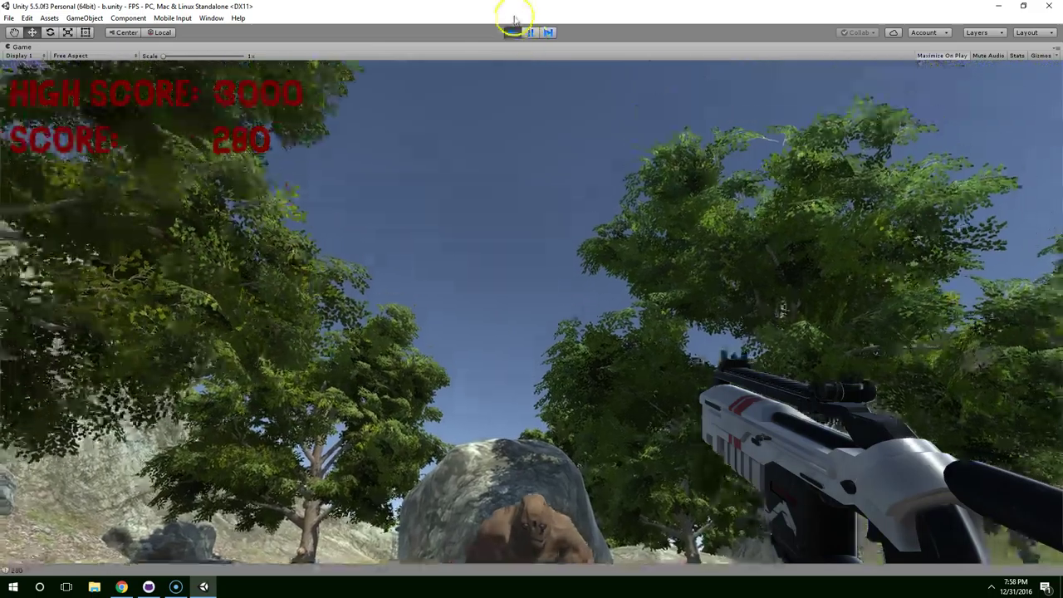
left_click(512, 33)
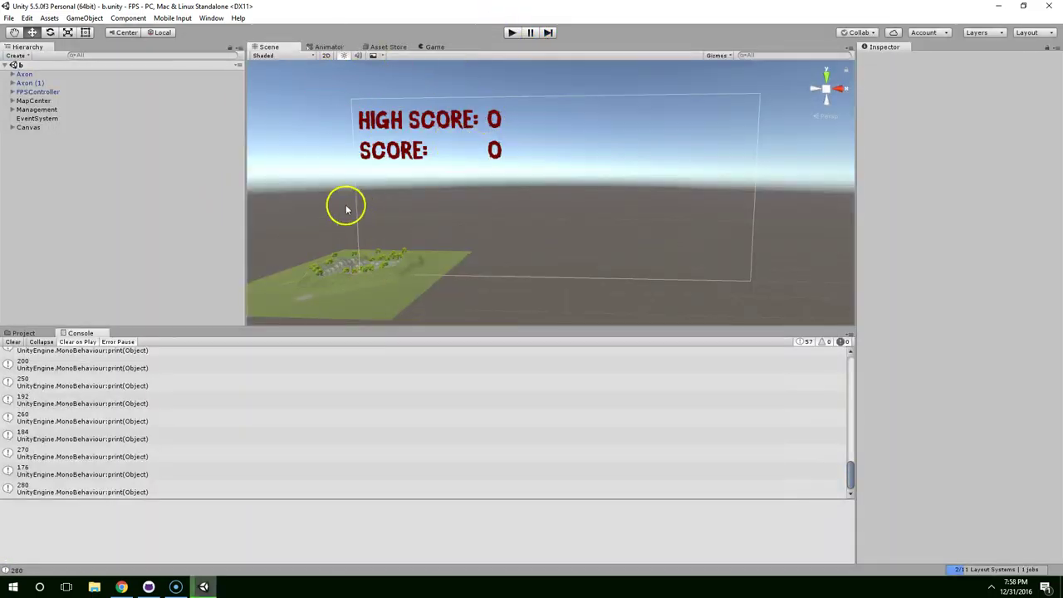
left_click(14, 342)
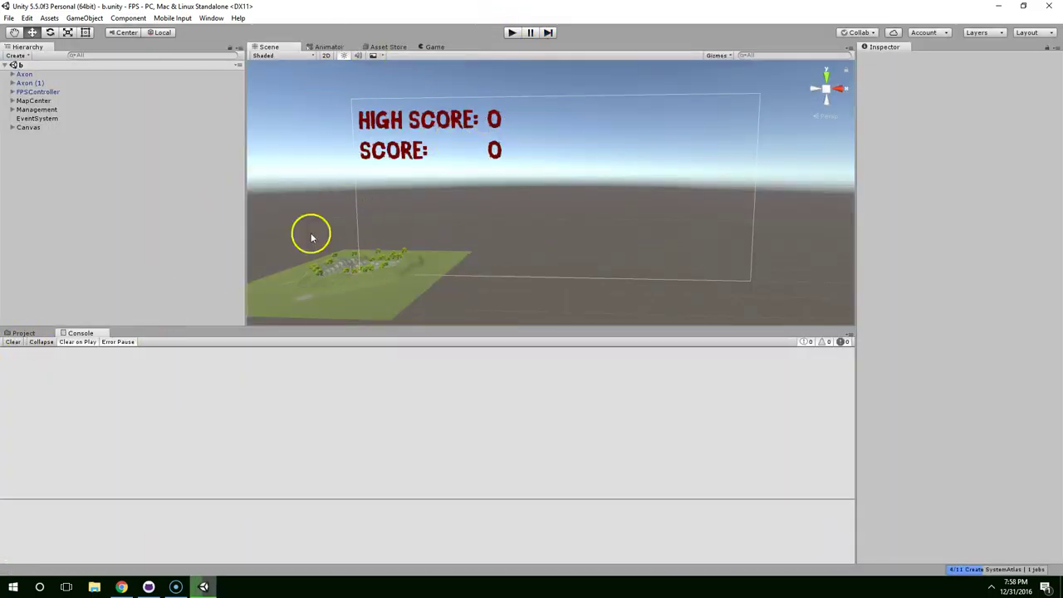
Create a new empty scene and reopen scene b from the Scenes folder
left_click(11, 19)
left_click(33, 30)
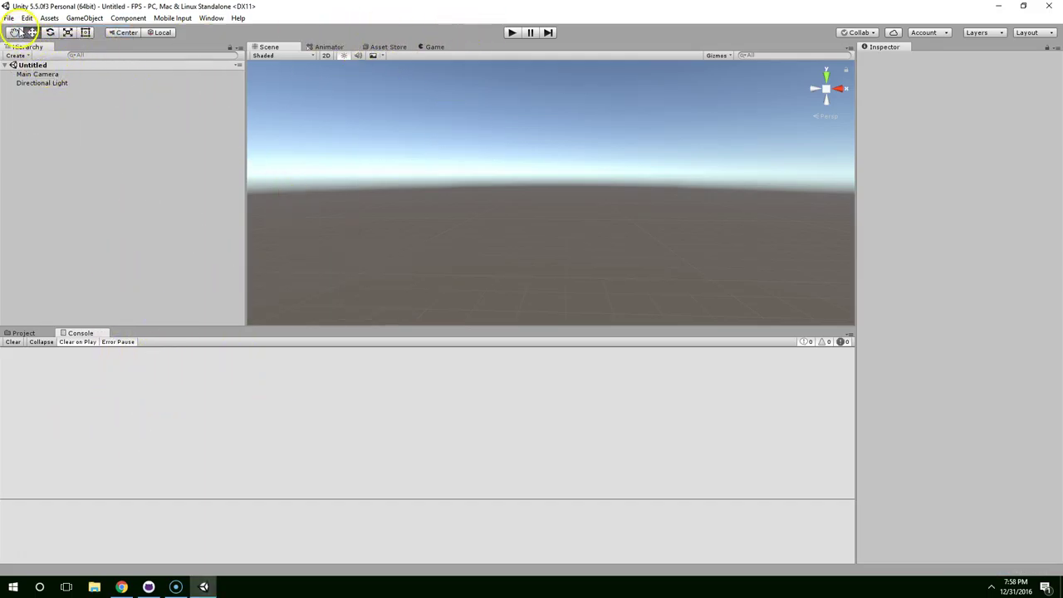
left_click(24, 333)
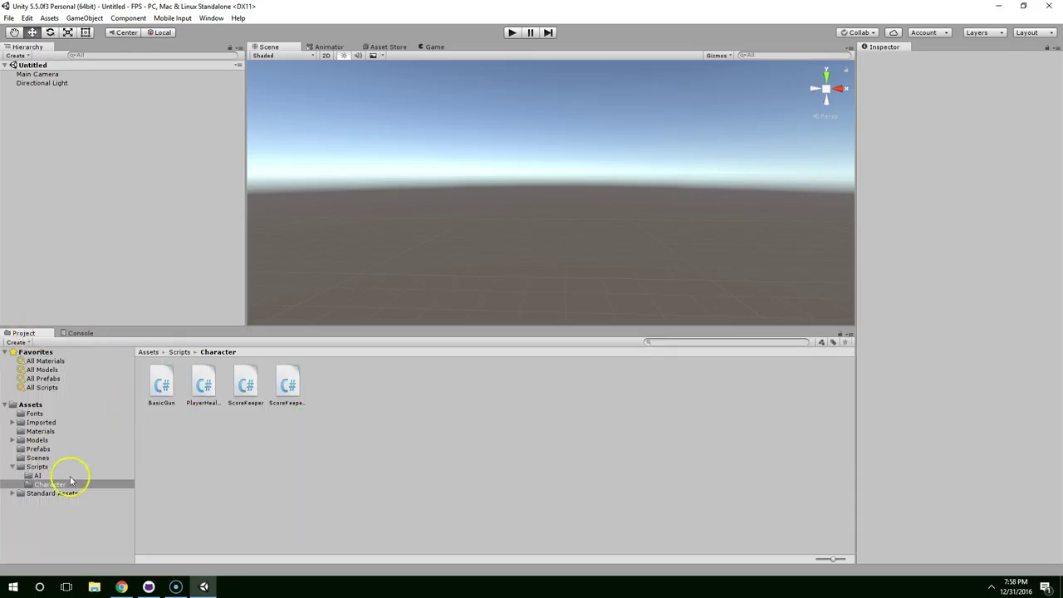
left_click(38, 449)
left_click(37, 458)
double_click(204, 383)
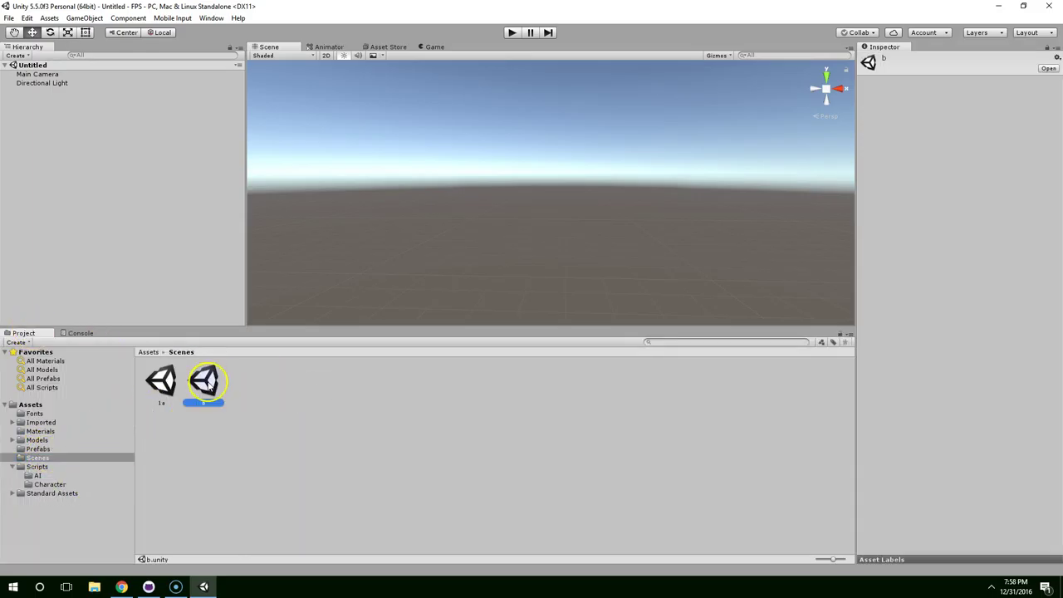
Check the scene in the game view and delete the FPSController object
middle_click_drag(426, 185, 471, 177)
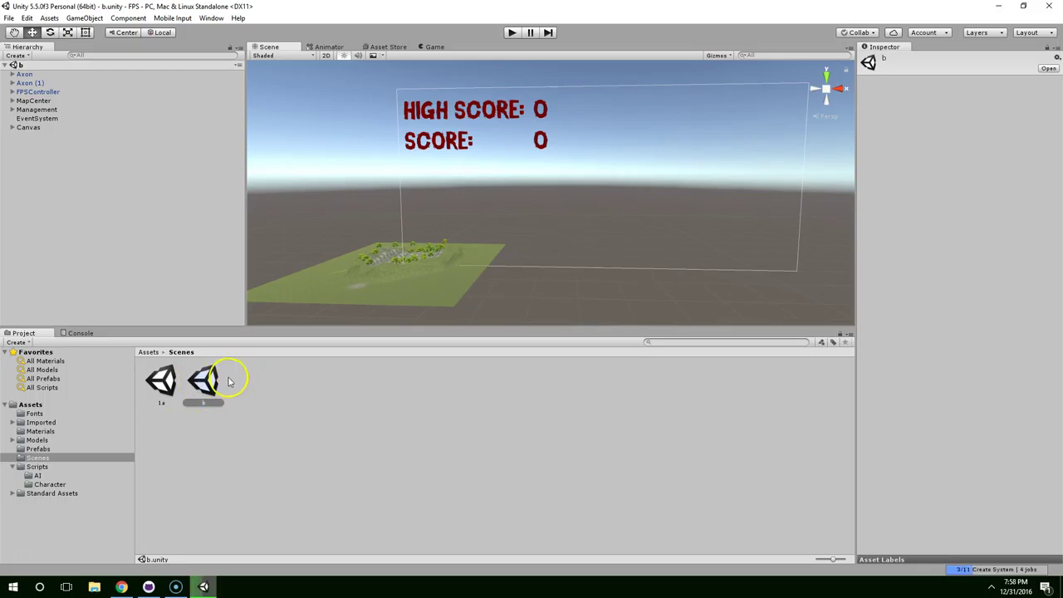
scroll(482, 161, "up", 2)
left_click(388, 46)
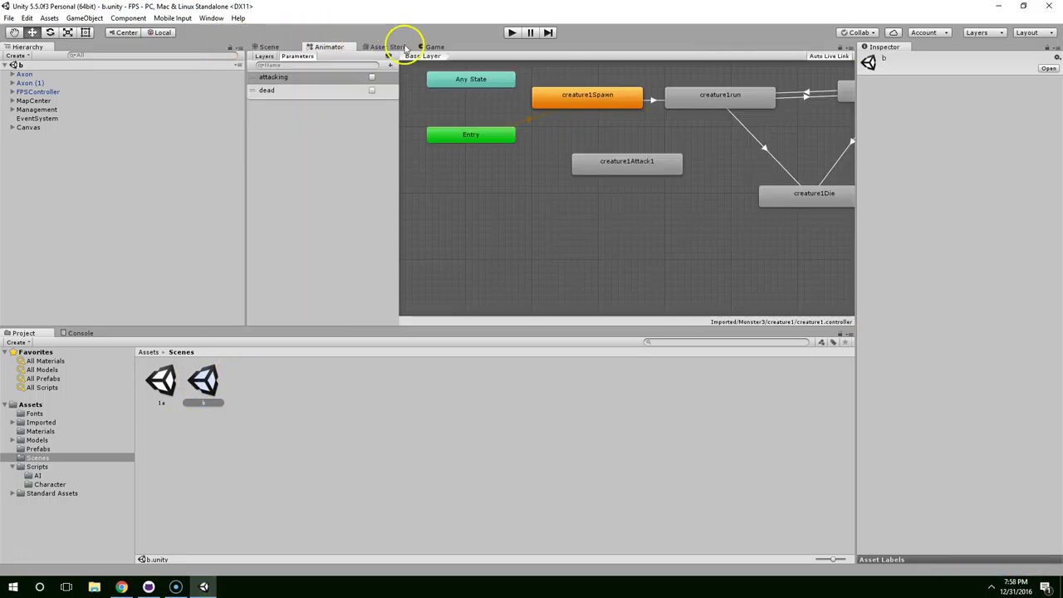
left_click(434, 48)
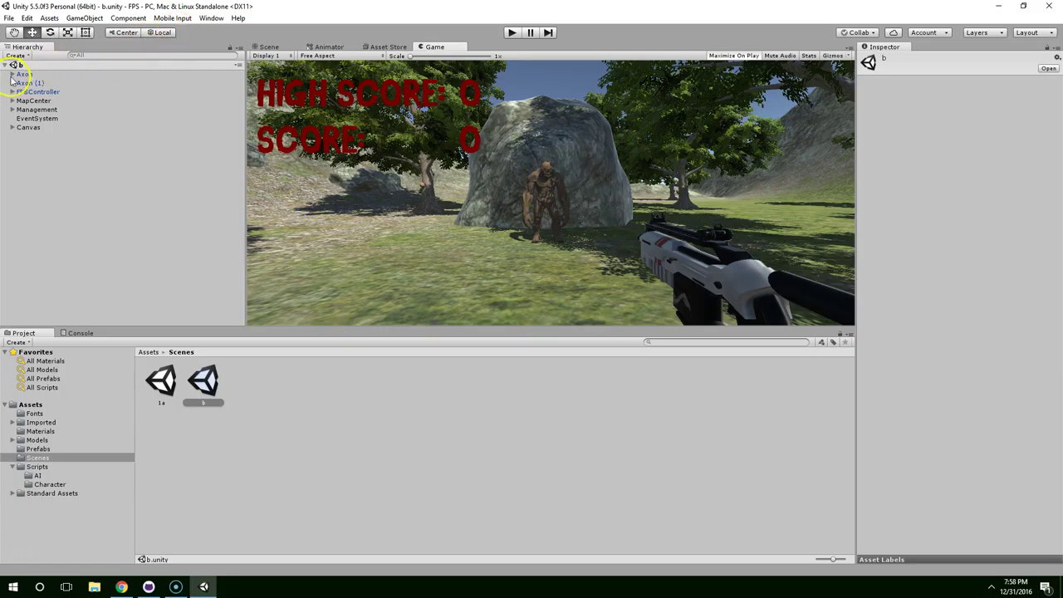
left_click(37, 91)
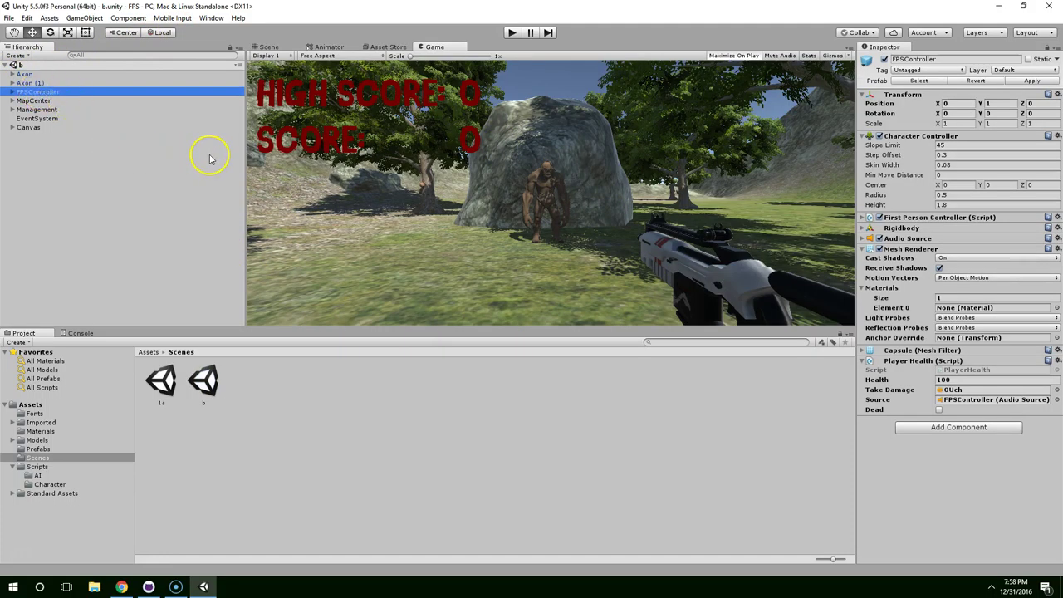
key("Delete")
Save the scene under the new name MainMenu in the Assets/Scenes folder
left_click(8, 19)
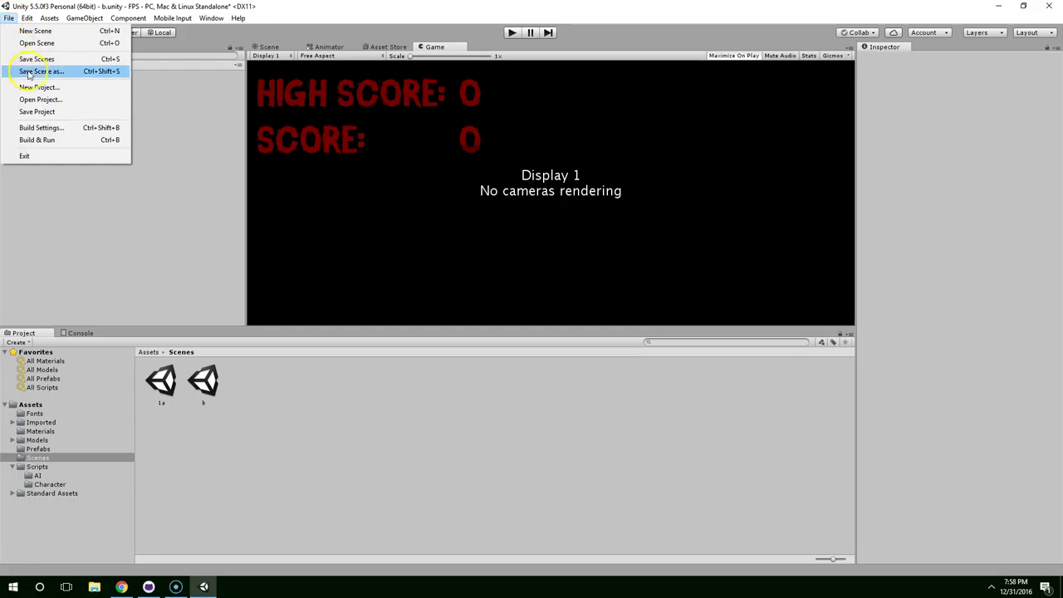
left_click(50, 71)
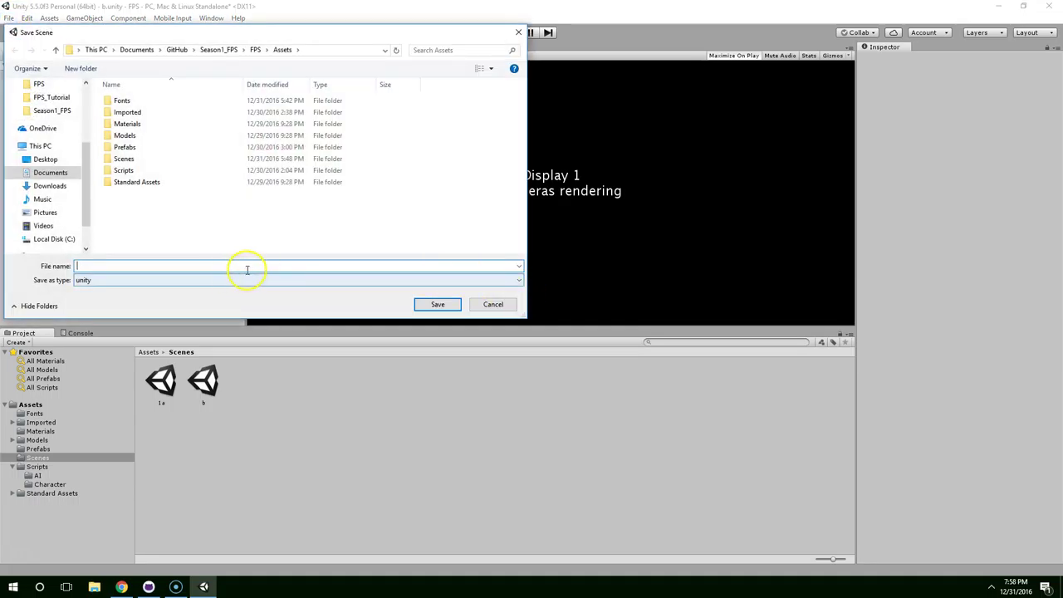
double_click(126, 158)
left_click(130, 265)
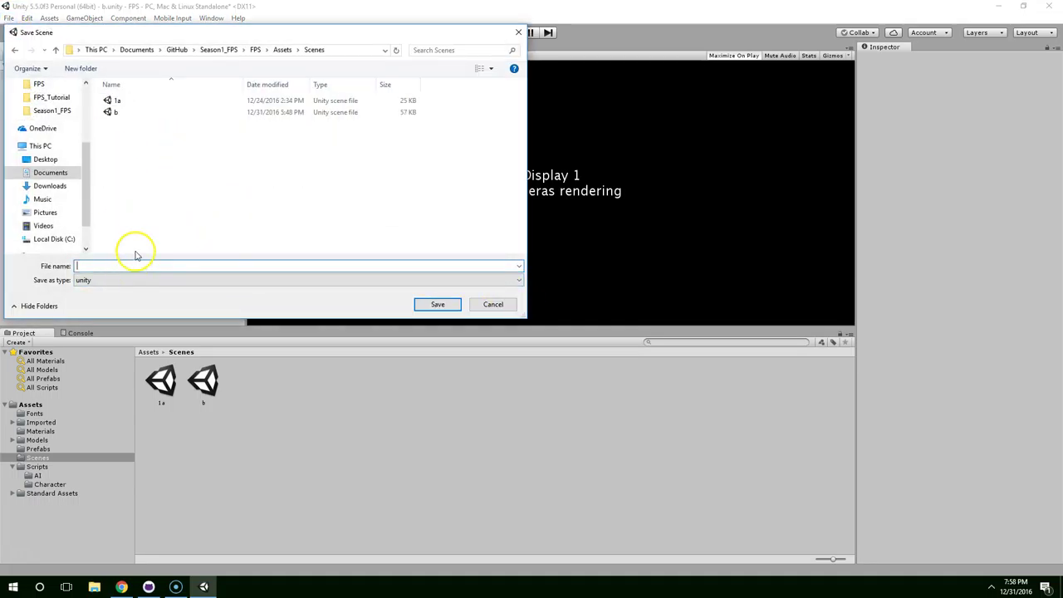
type("MainMen")
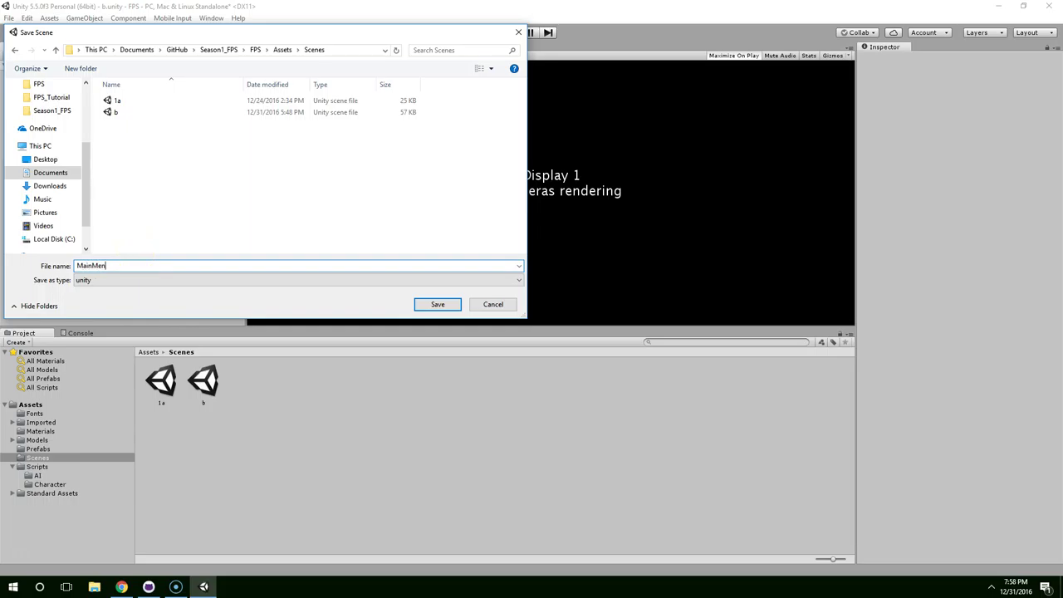
type("u")
key("Return")
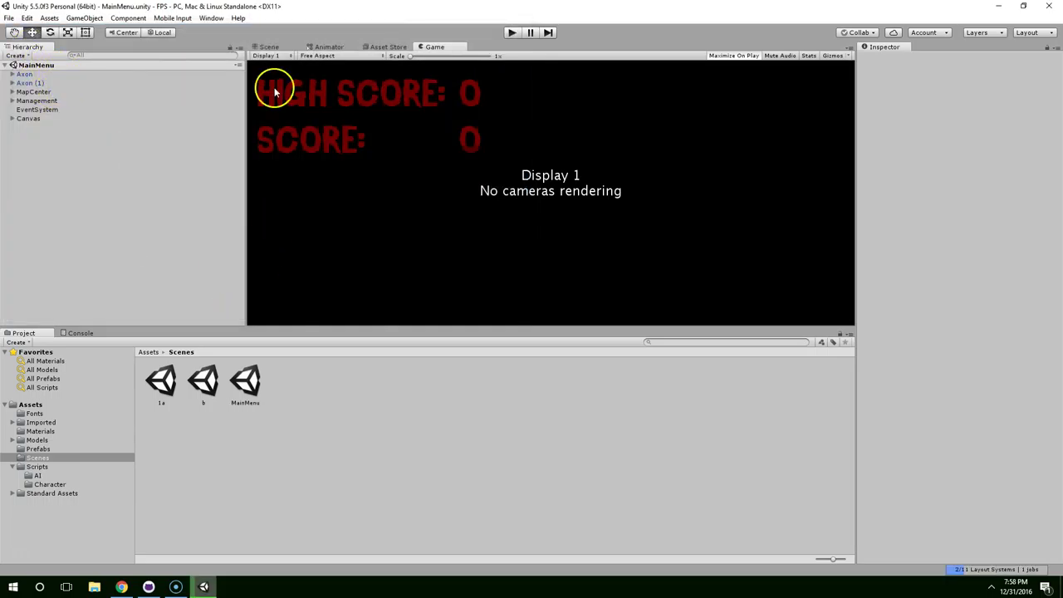
Undo the deletion of the FPSController
right_click(40, 150)
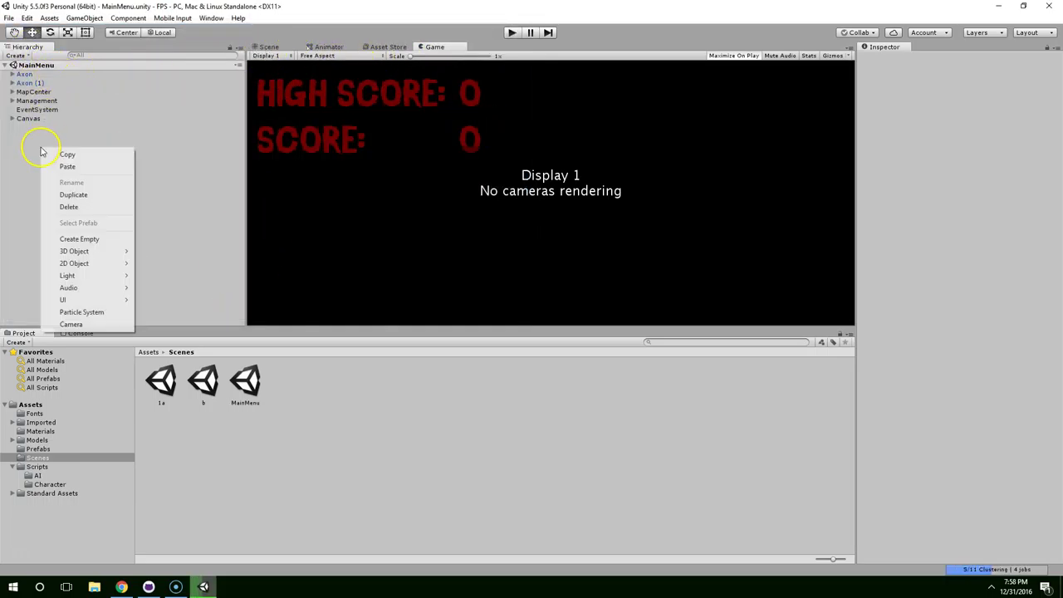
left_click(23, 162)
key("ctrl+z")
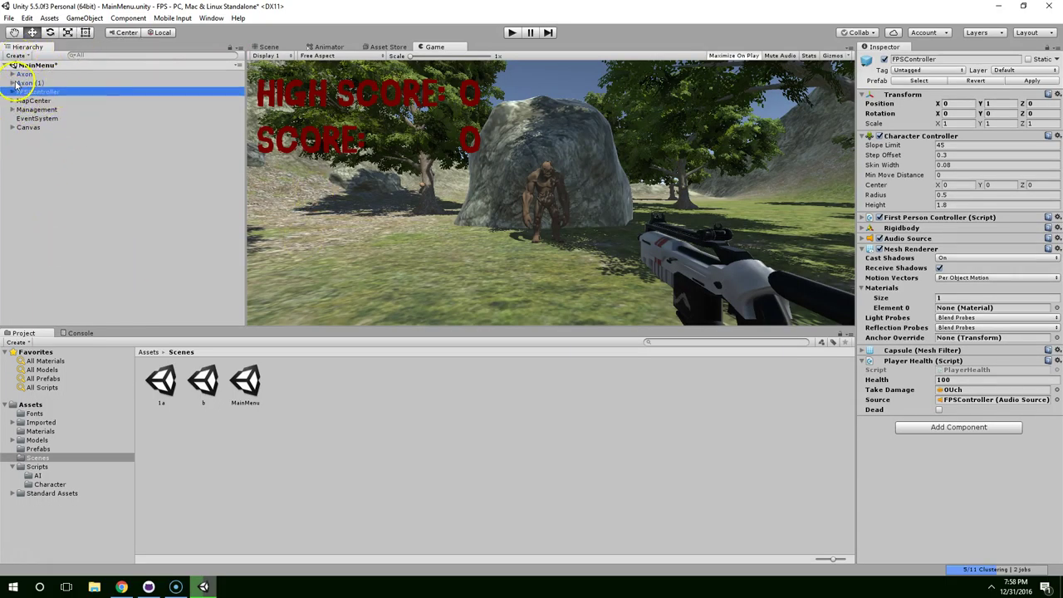
Create a new camera as a child of the FPSController and move it out to the root level of the hierarchy
left_click(12, 93)
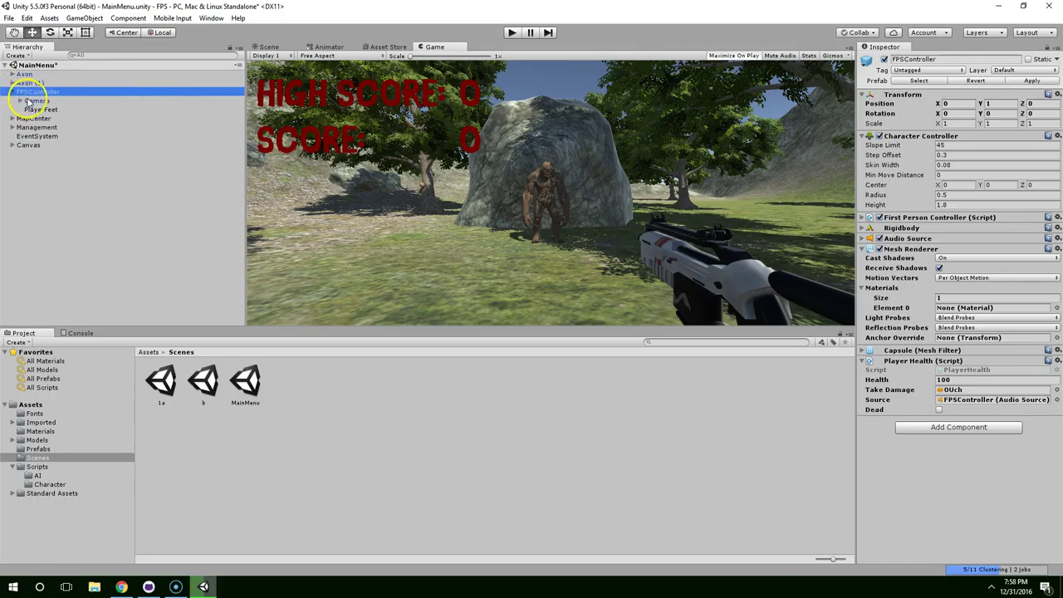
left_click(36, 101)
left_click(33, 91)
left_click(267, 47)
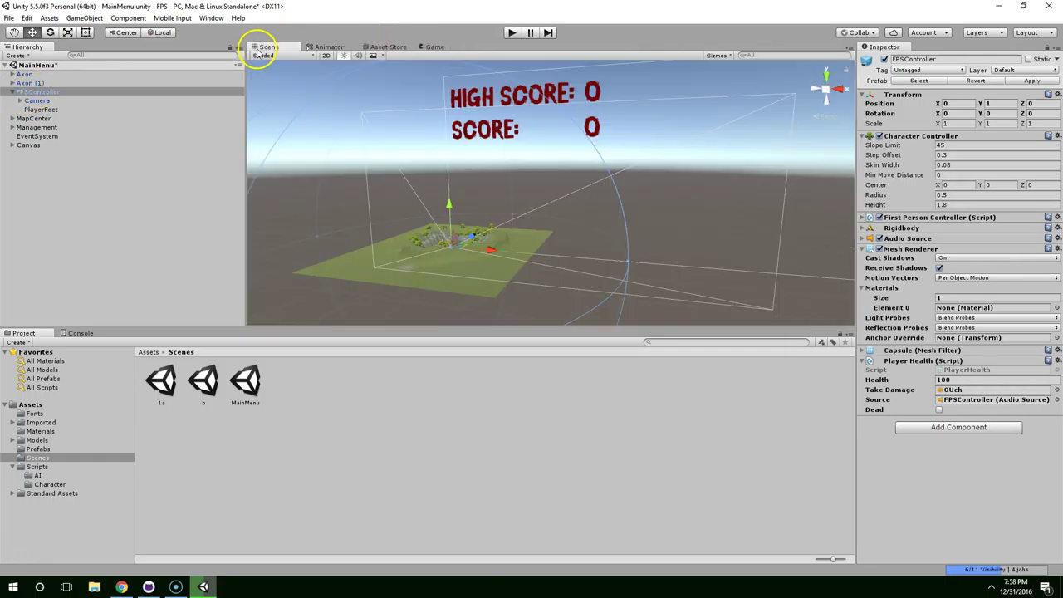
scroll(534, 213, "up", 3)
left_click_drag(468, 218, 525, 216, "alt")
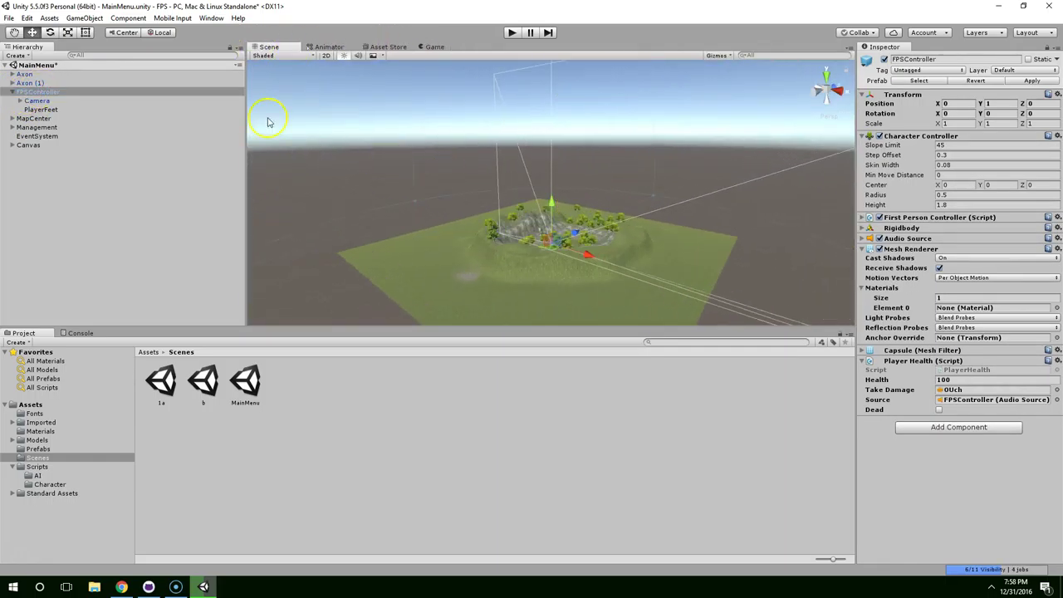
left_click(38, 91)
right_click(28, 93)
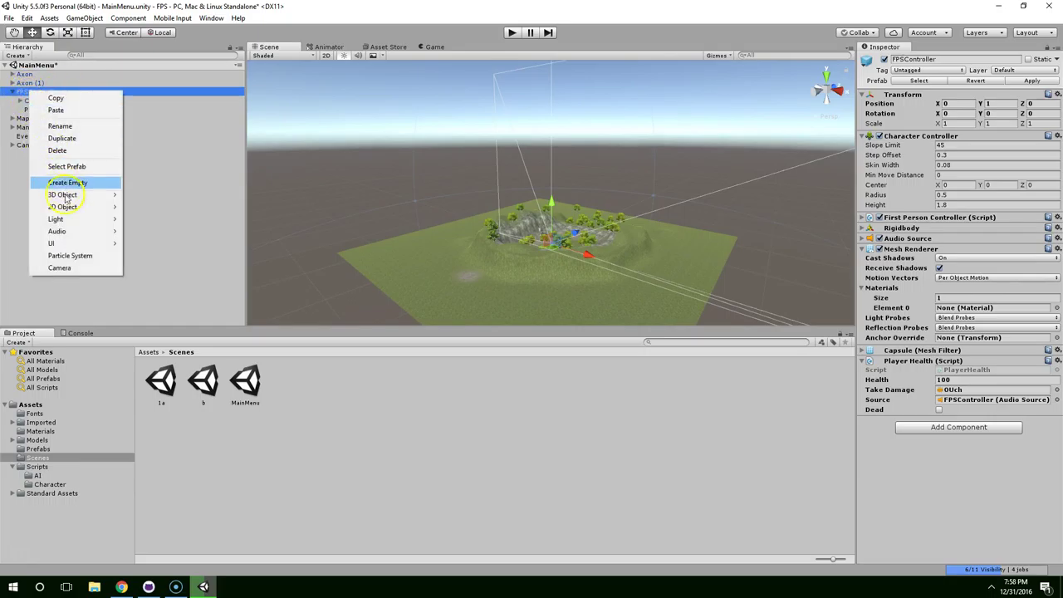
left_click(60, 268)
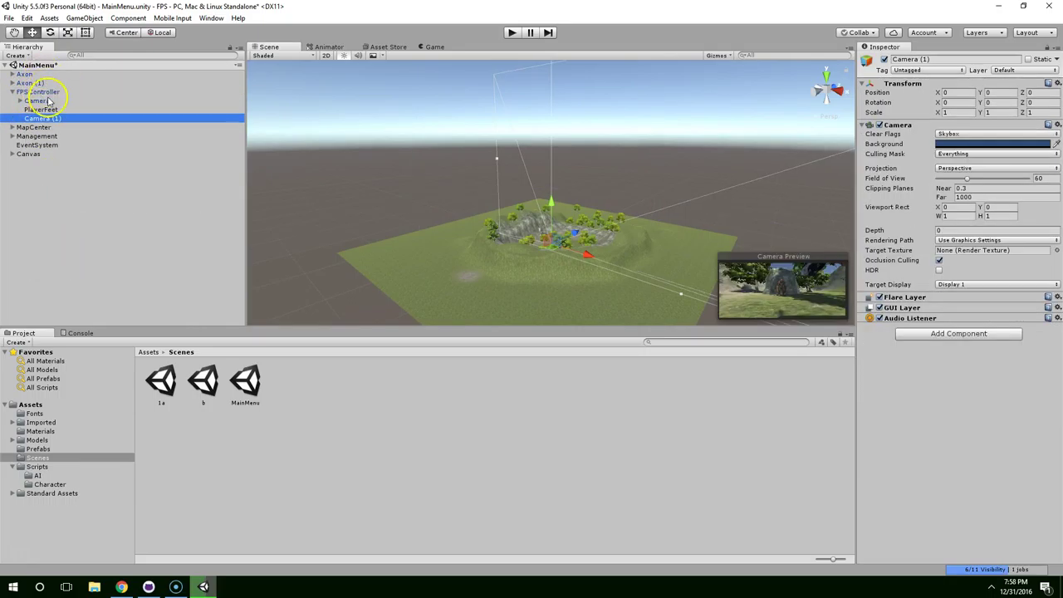
left_click_drag(46, 167, 41, 162)
Delete the FPSController from the MainMenu scene and check the new camera's picture in the game view
left_click(37, 92)
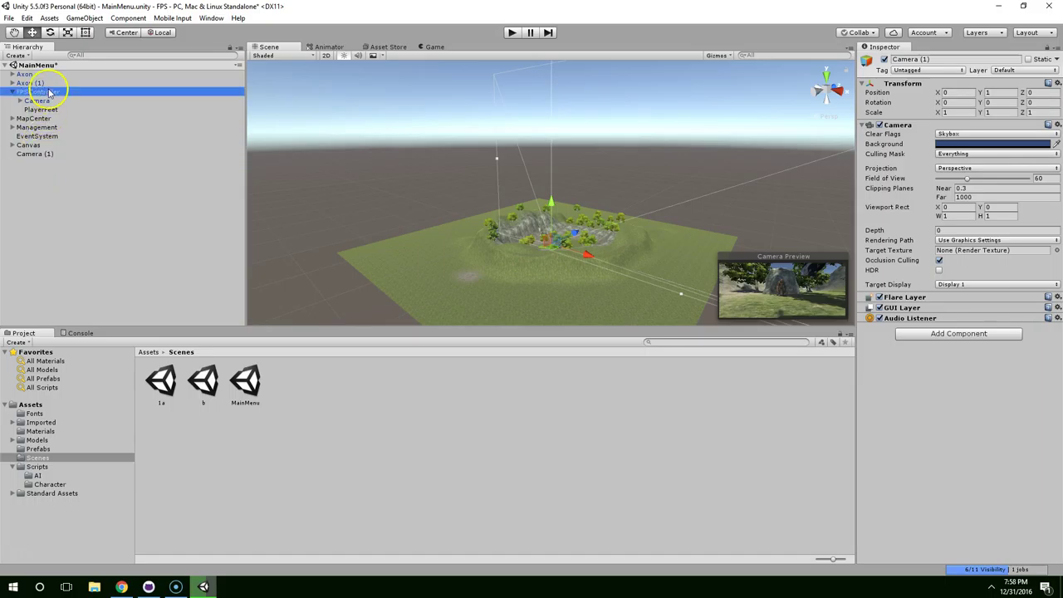
key("Delete")
left_click(35, 127)
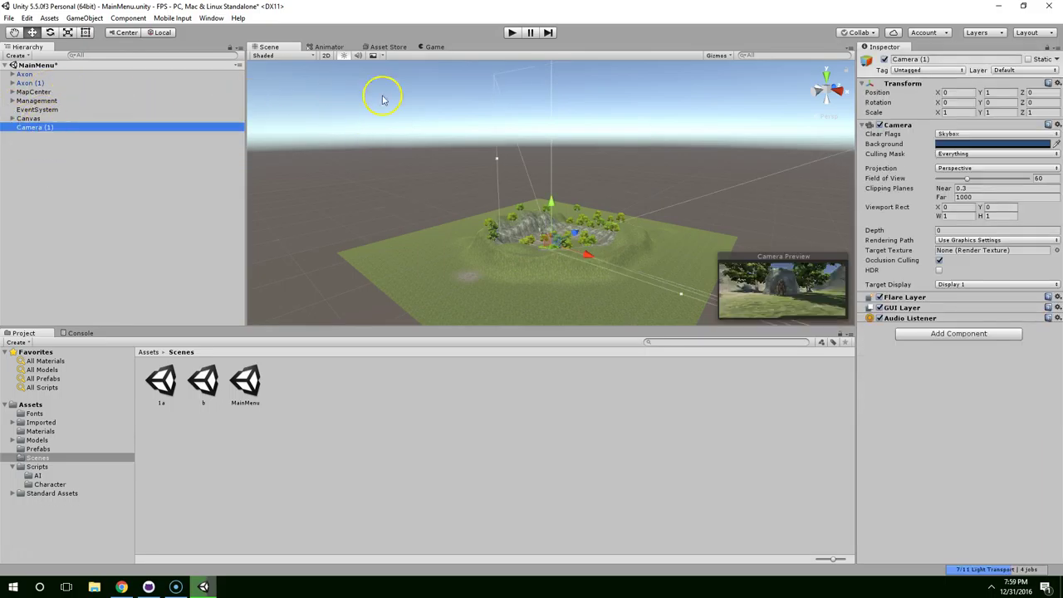
left_click(419, 46)
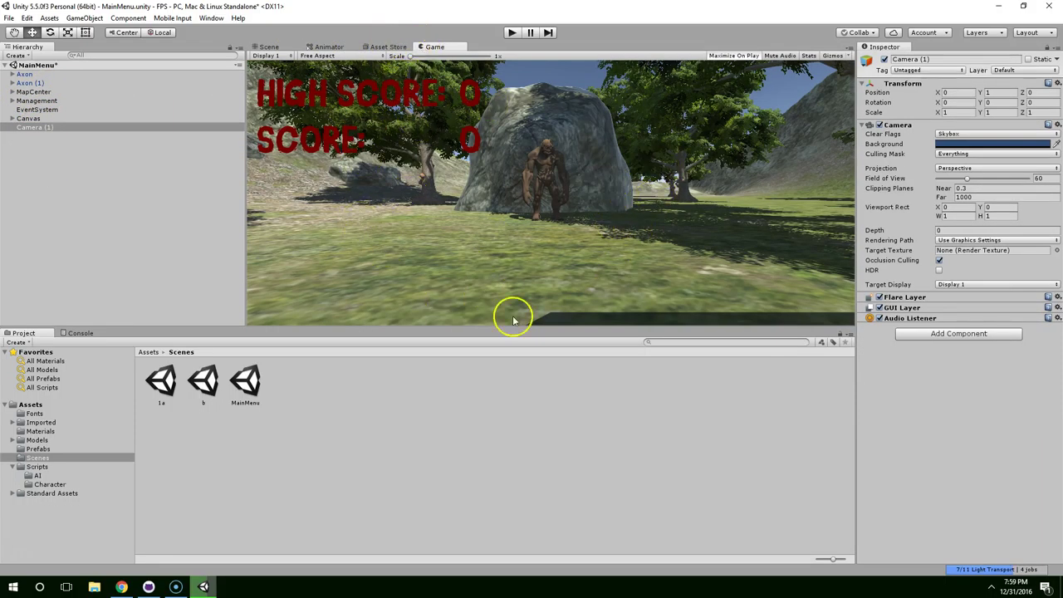
Move the new camera up and sideways in the scene to about X -1.91, Y 2.11, facing the rock
left_click(277, 49)
scroll(475, 194, "up", 10)
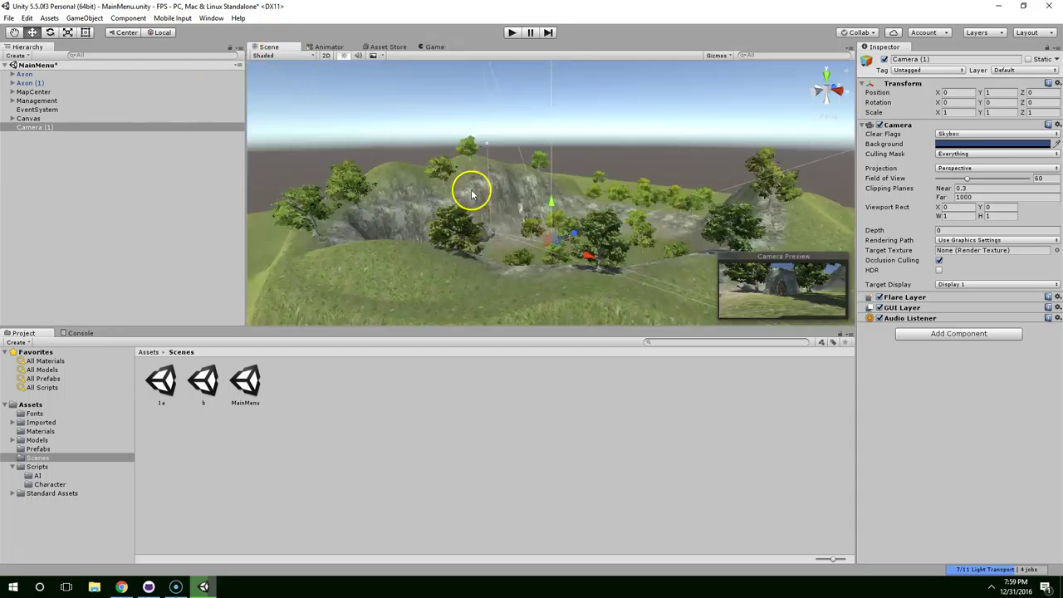
middle_click_drag(526, 192, 470, 187)
scroll(442, 180, "up", 3)
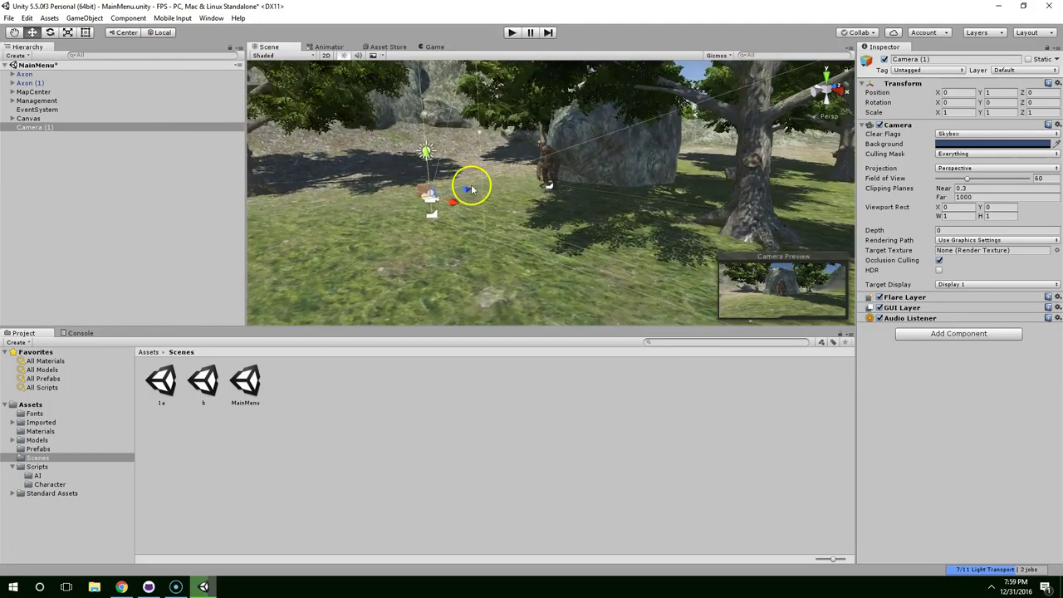
scroll(416, 163, "up", 3)
scroll(432, 150, "down", 8)
middle_click_drag(469, 138, 490, 126)
scroll(501, 152, "down", 3)
scroll(497, 157, "up", 4)
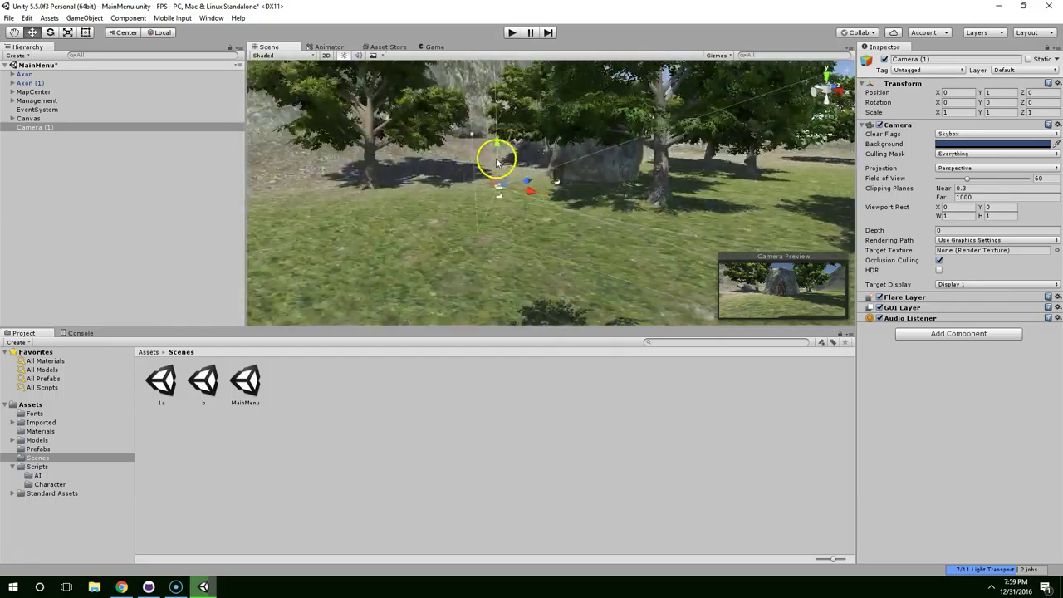
right_click_drag(496, 159, 587, 163)
scroll(530, 133, "up", 3)
middle_click_drag(530, 130, 593, 119)
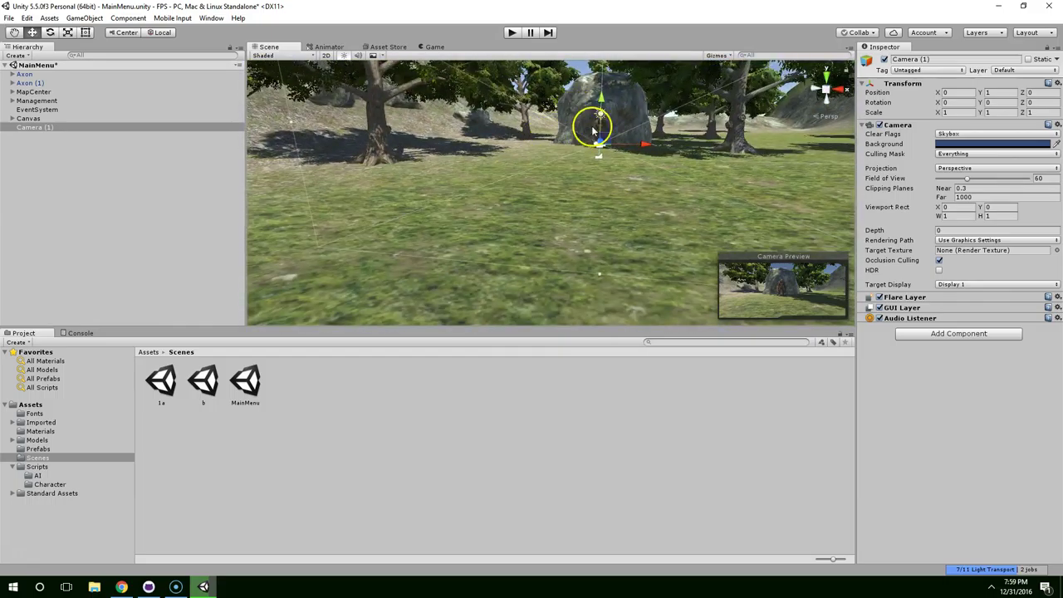
left_click_drag(603, 107, 618, 124)
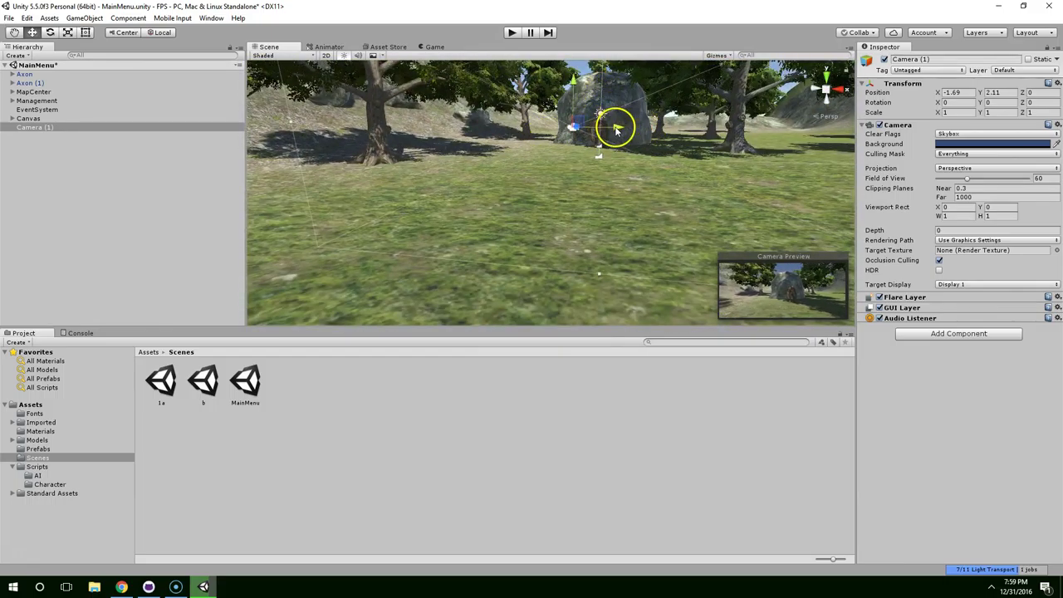
Play-test the MainMenu scene, examine the console errors and the game view, and stop the game
left_click(513, 33)
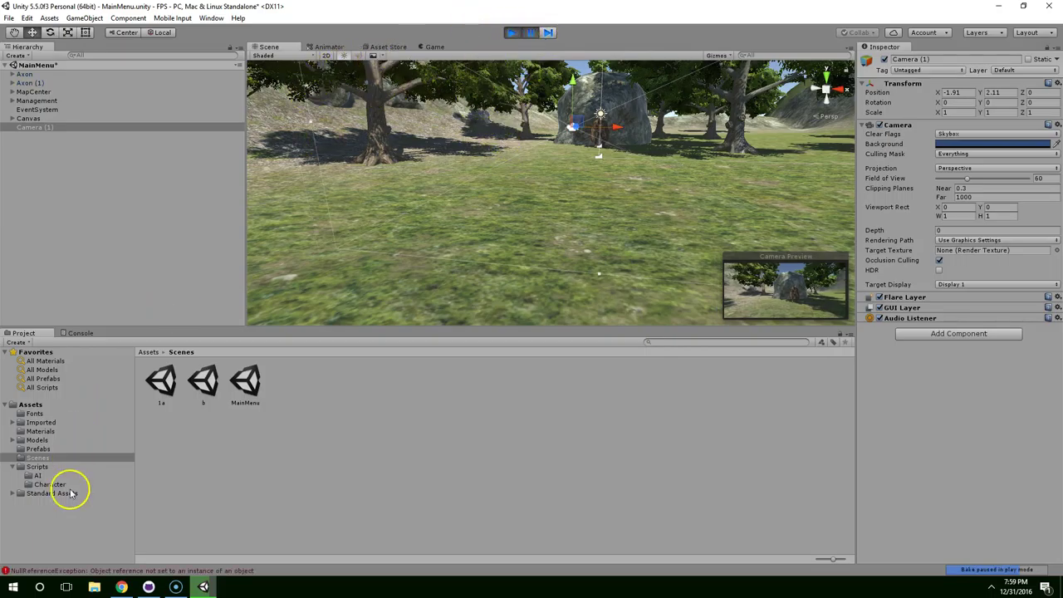
left_click(108, 570)
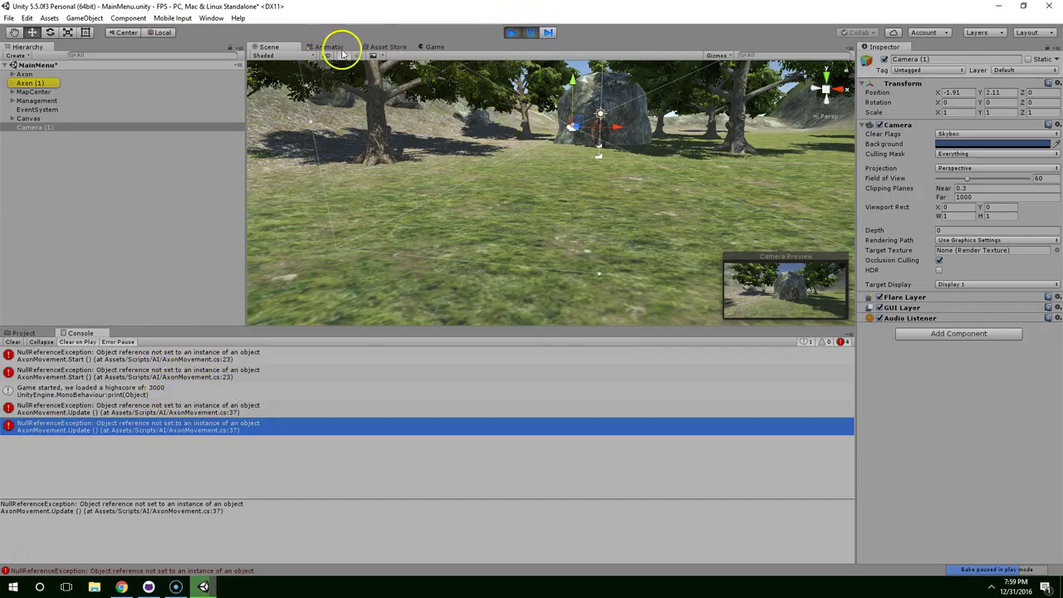
left_click(431, 47)
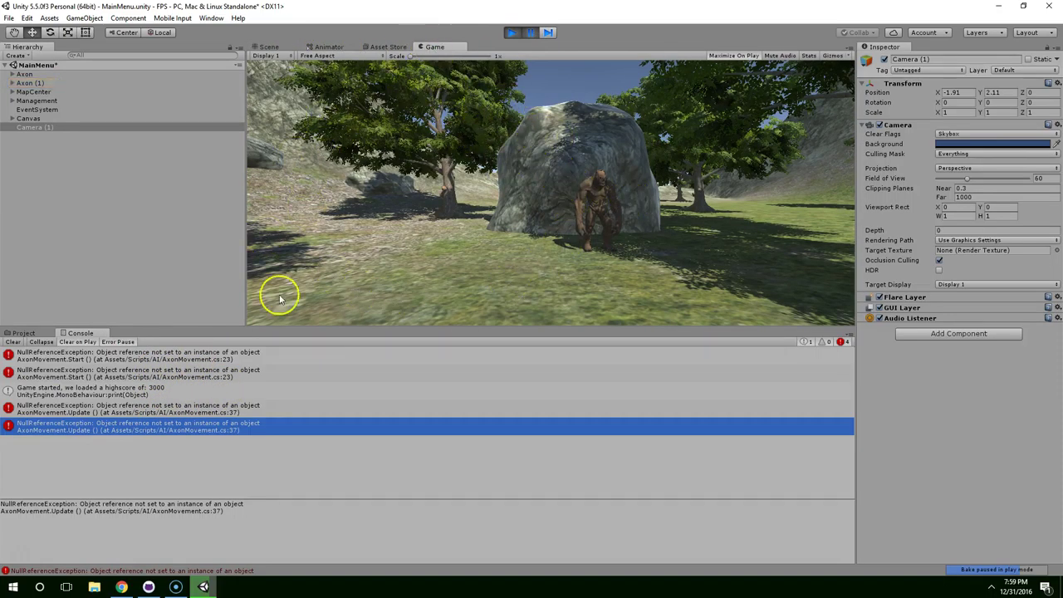
left_click(516, 34)
Delete the duplicate enemy Axon (1) from the MainMenu scene
left_click(43, 84)
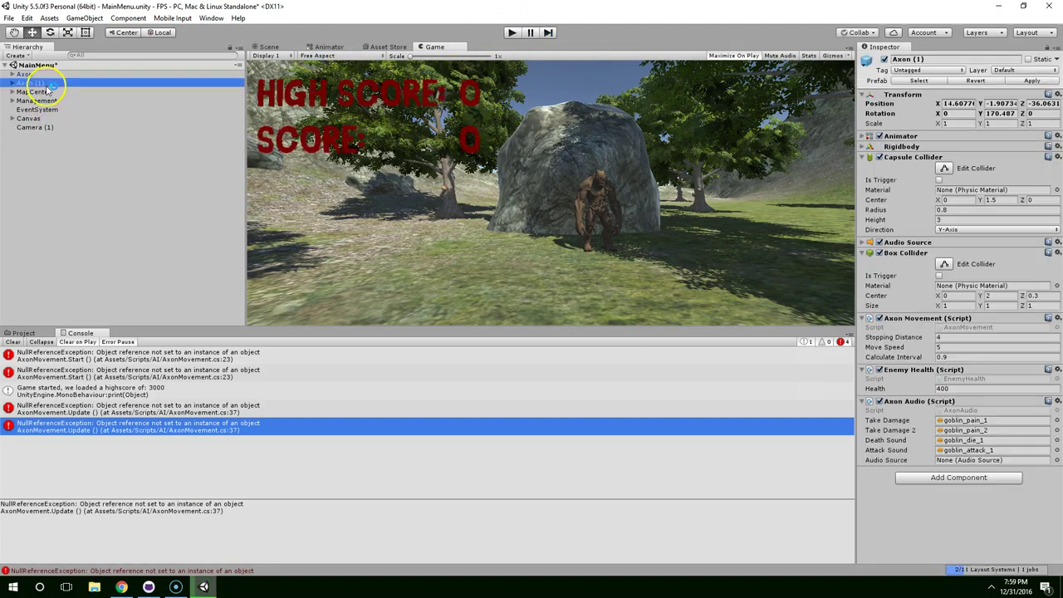
left_click(41, 76, "shift")
left_click(42, 83)
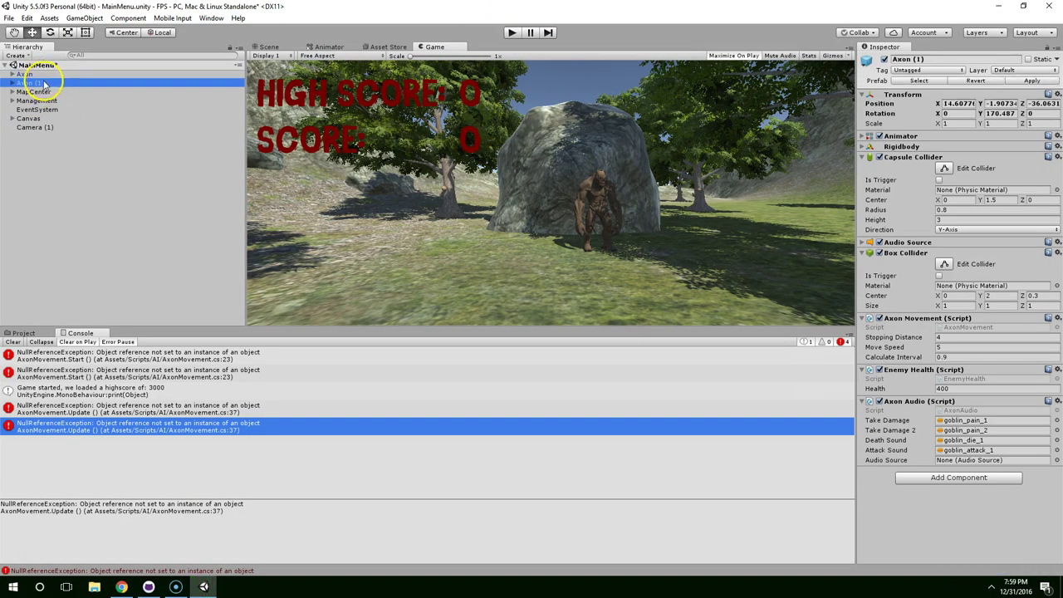
right_click(41, 85)
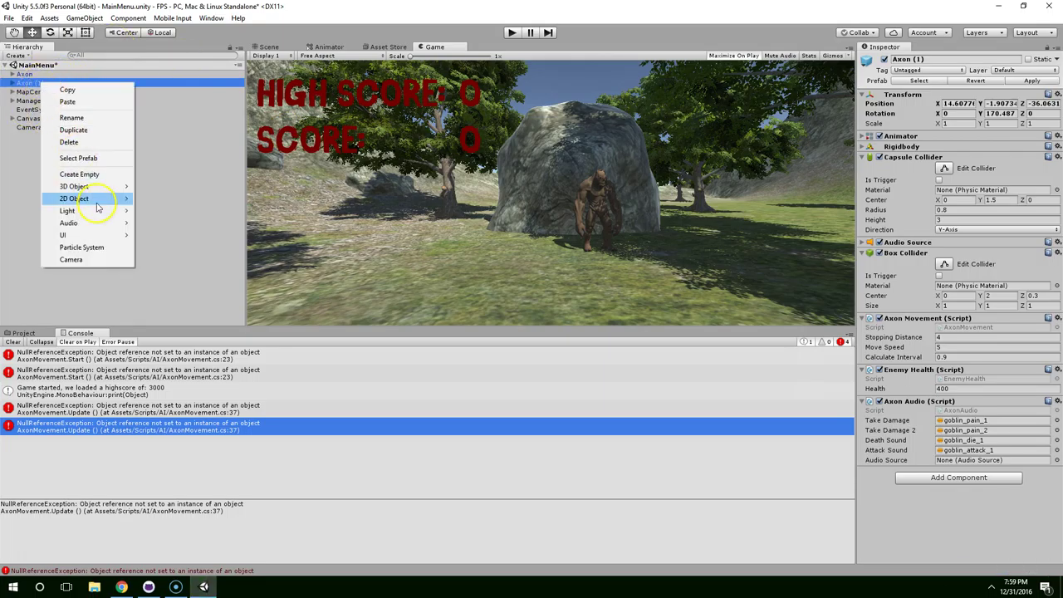
left_click(90, 149)
Remove the Axon Movement, Enemy Health and Axon Audio scripts from the Axon enemy and play-test the scene
left_click(52, 75)
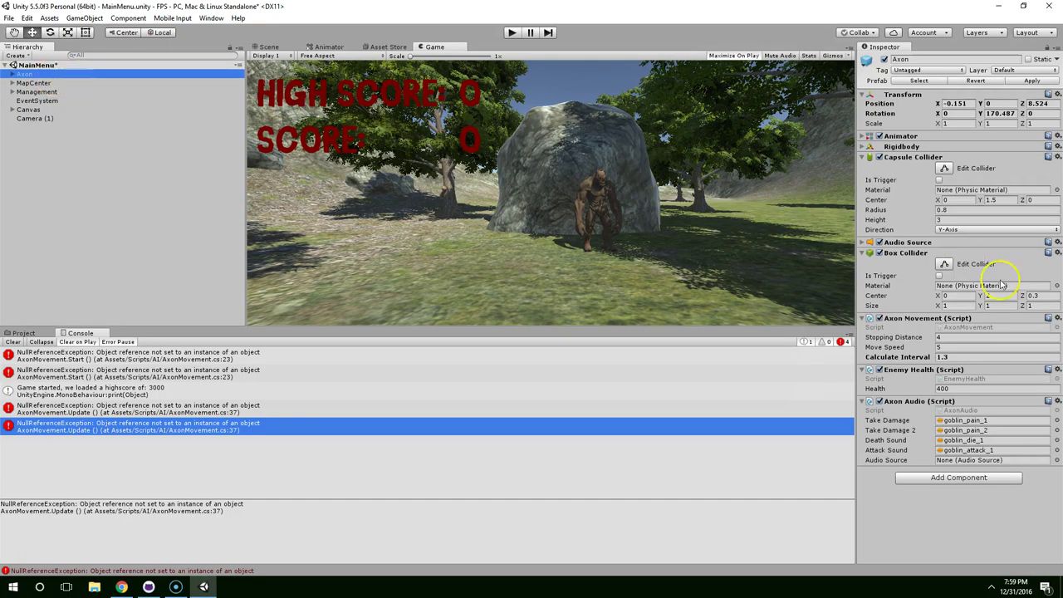
left_click(1057, 318)
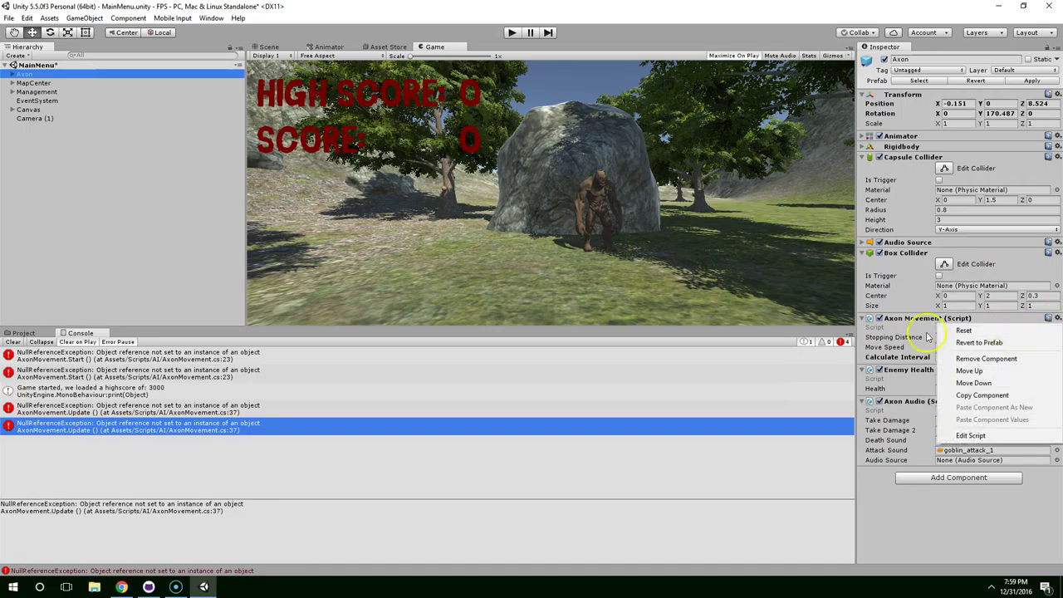
left_click(902, 360)
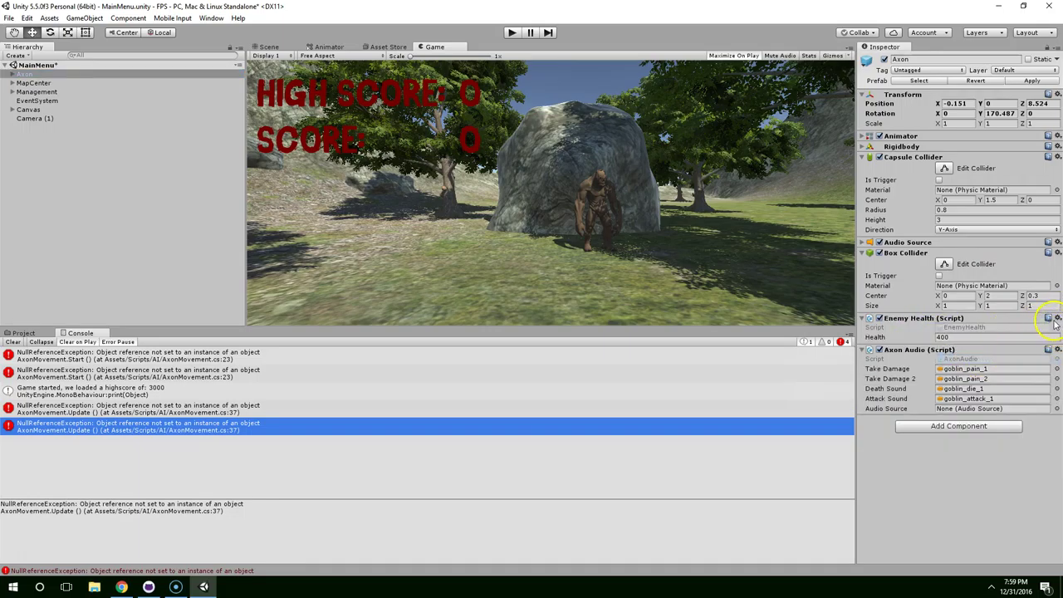
left_click(1058, 318)
left_click(954, 343)
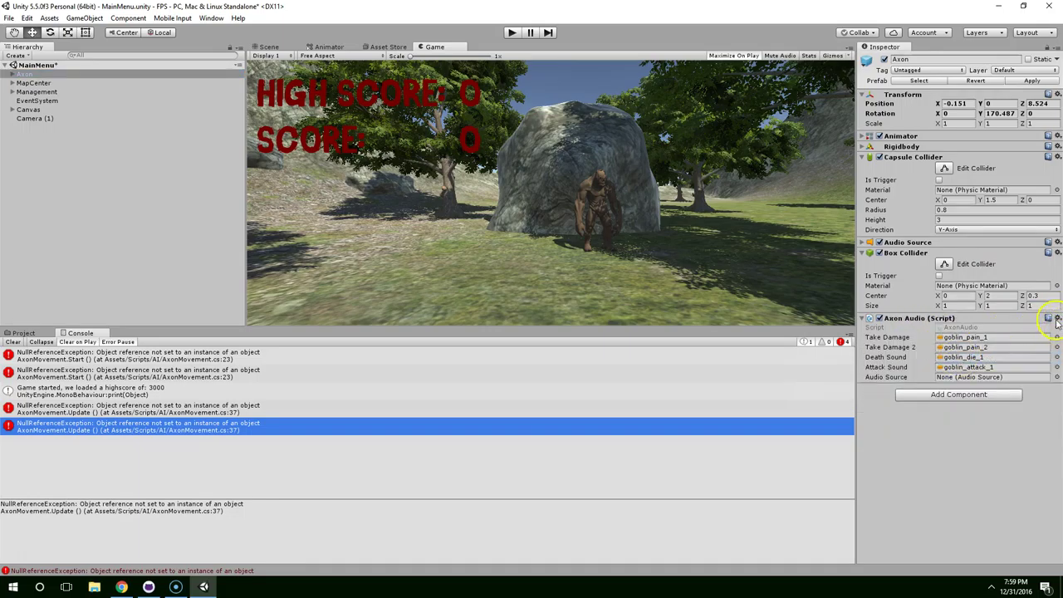
left_click(1058, 321)
left_click(962, 359)
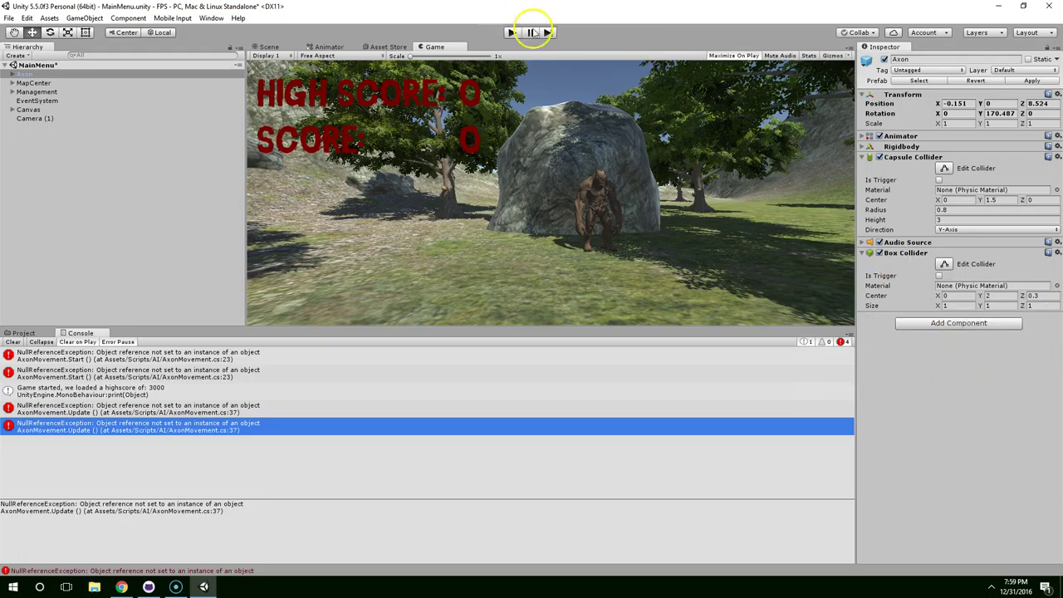
left_click(504, 34)
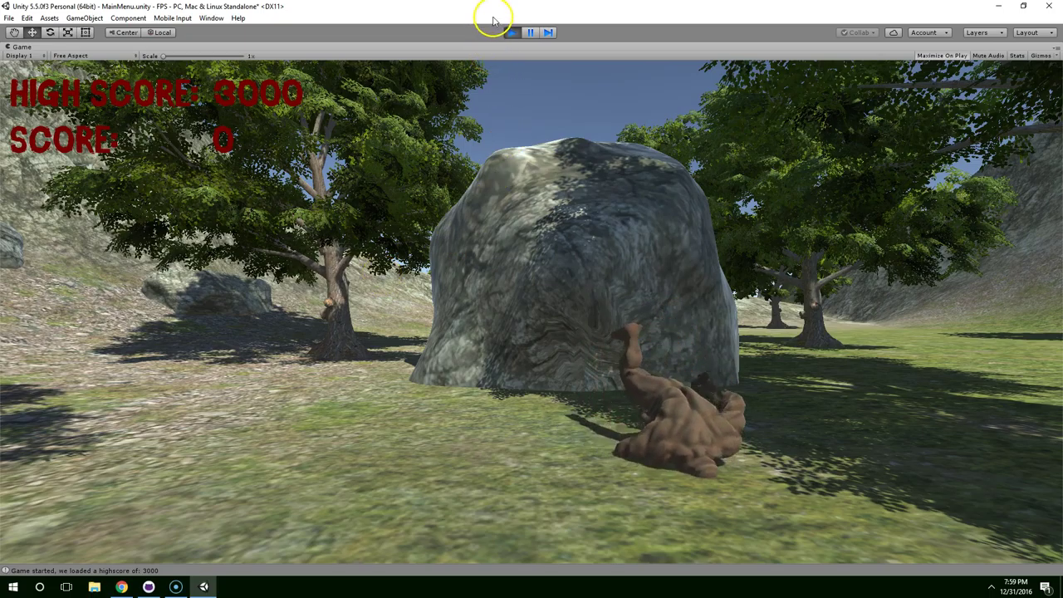
left_click(516, 34)
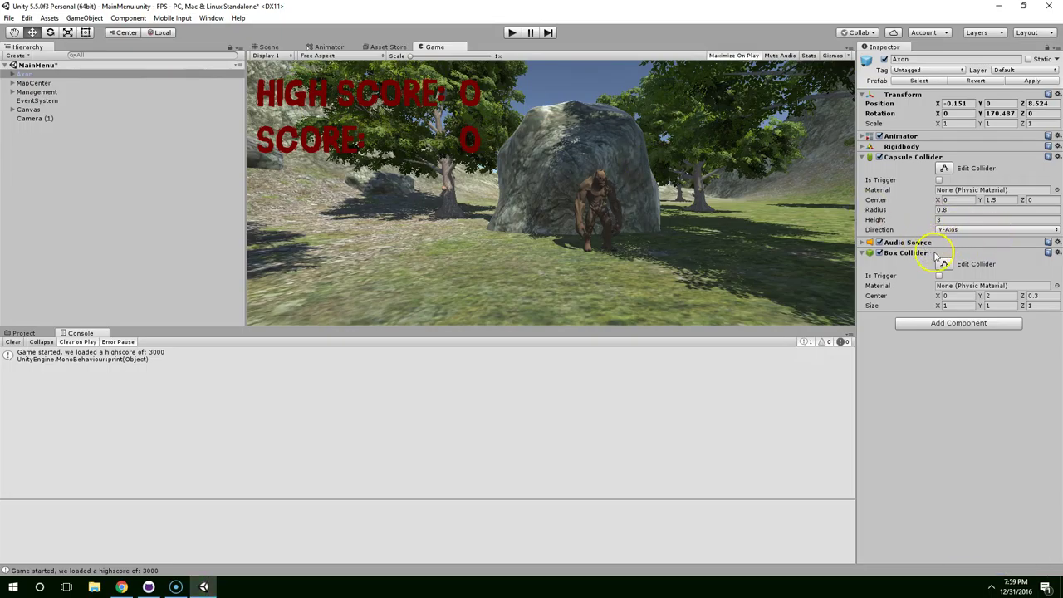
Undo the removal of the three script components from the Axon enemy
key("ctrl+z")
left_click(949, 394)
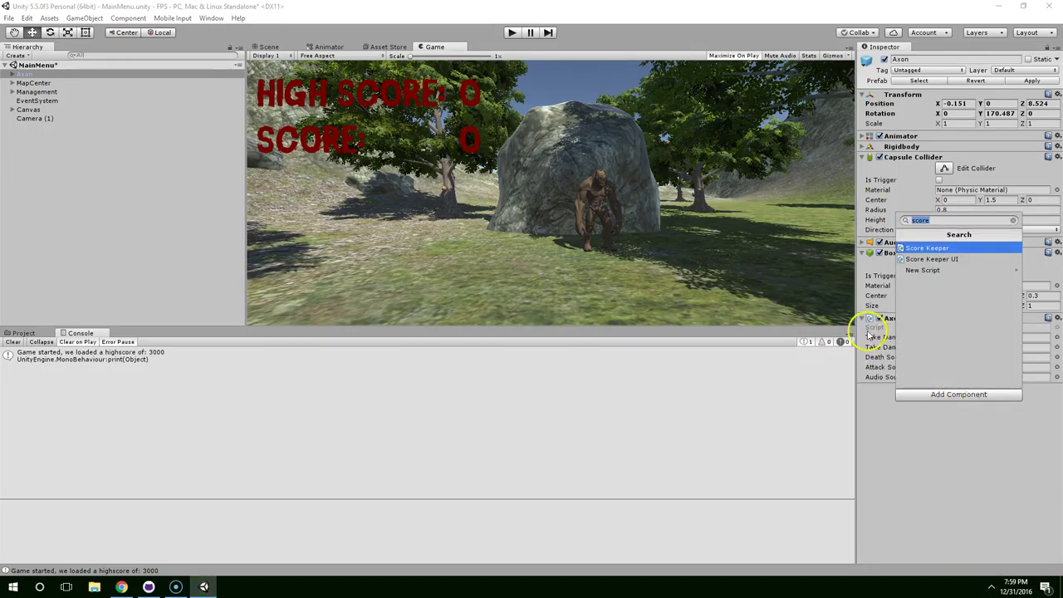
left_click(866, 330)
key("ctrl+z")
key("ctrl+z")
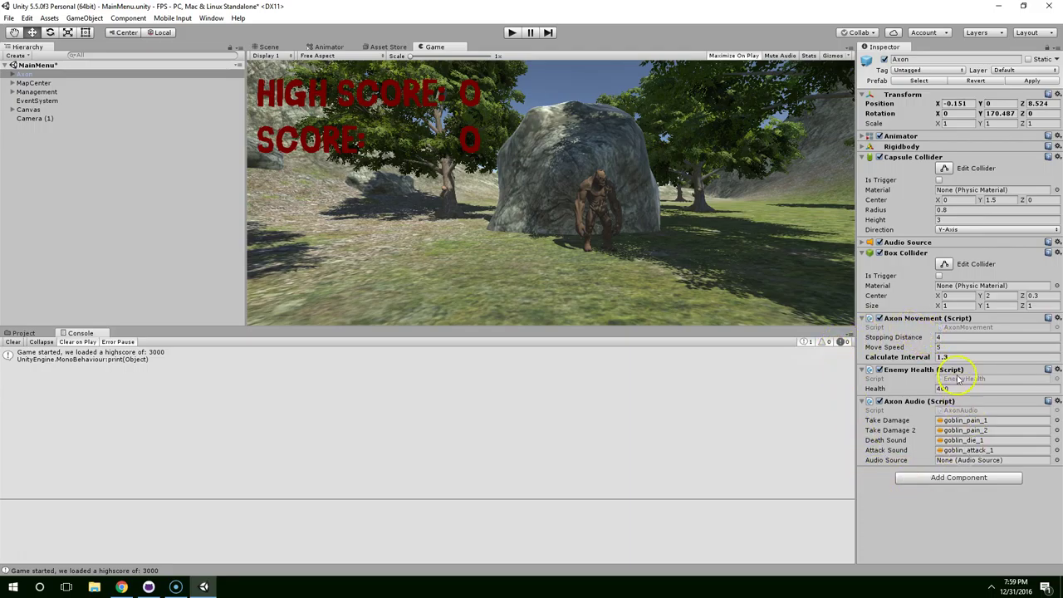
Play-test the scene with Axon's scripts attached, examine the AxonMovement Start and Update errors in the console, and stop the game
left_click(511, 33)
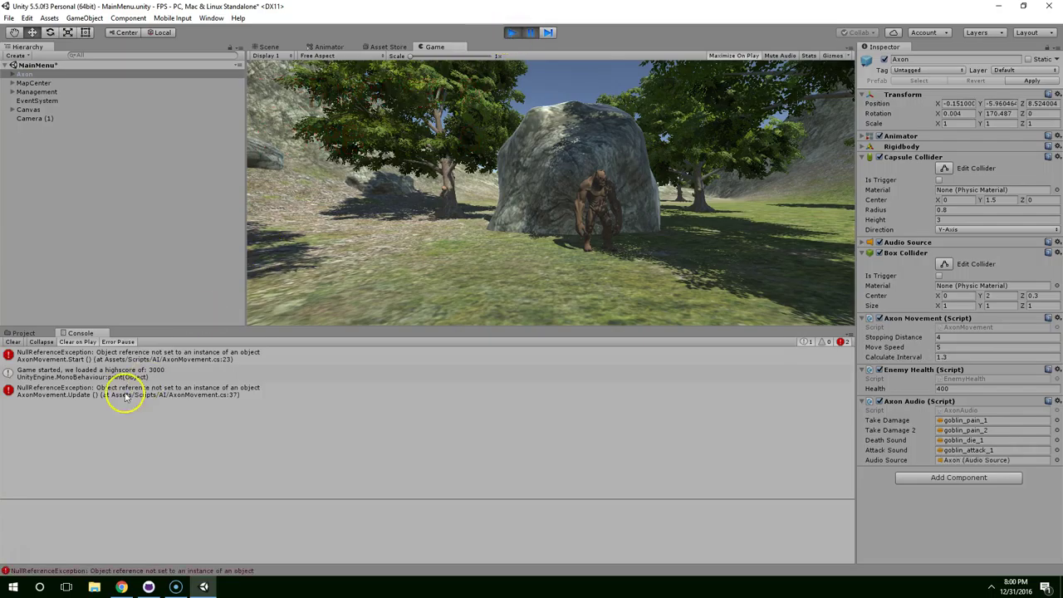
left_click(100, 361)
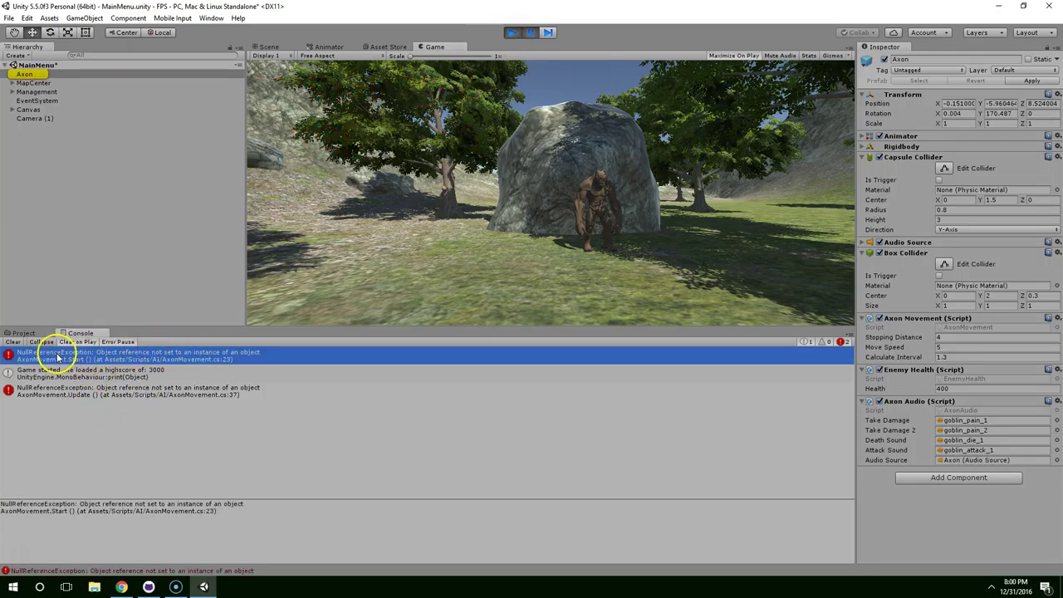
left_click(165, 391)
left_click(199, 356)
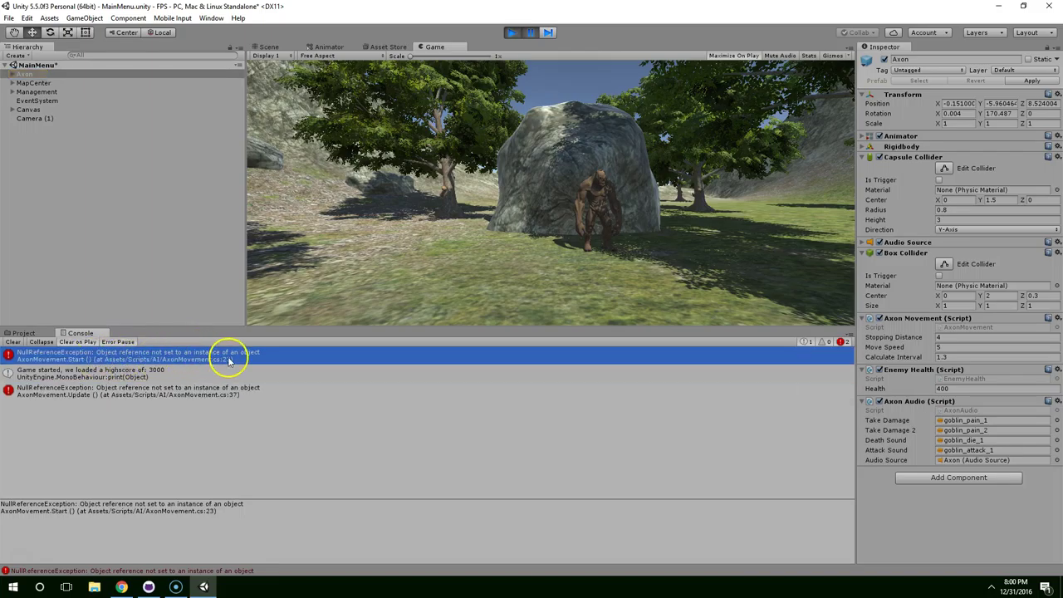
left_click(162, 390)
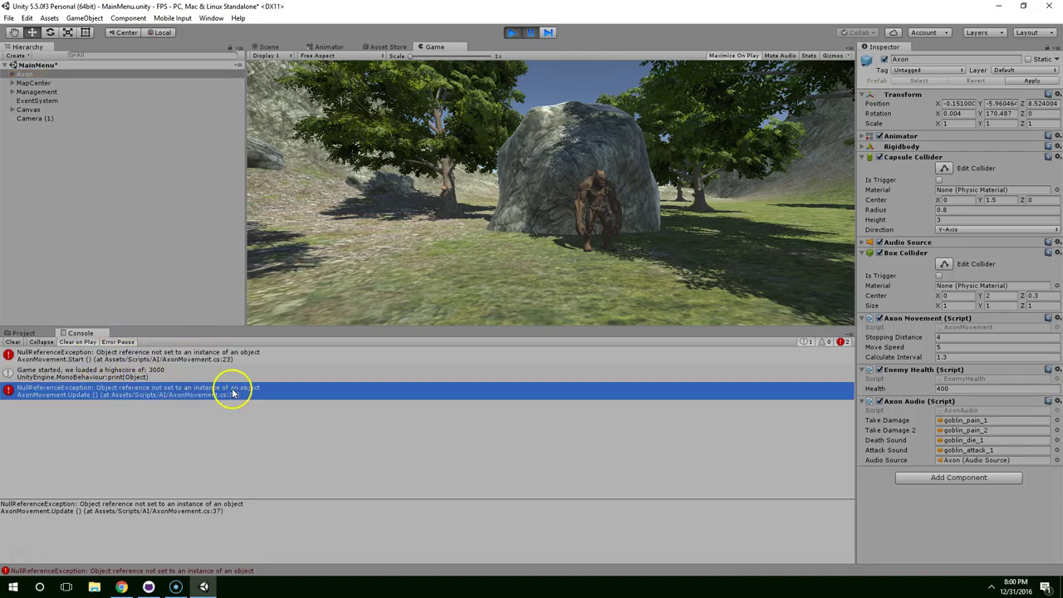
left_click(198, 358)
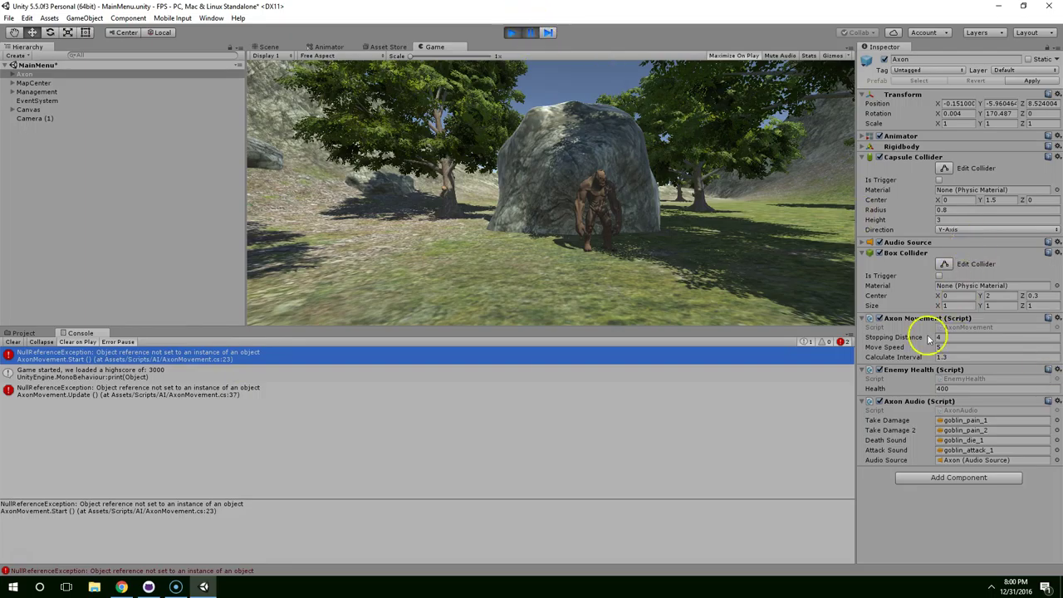
left_click(520, 34)
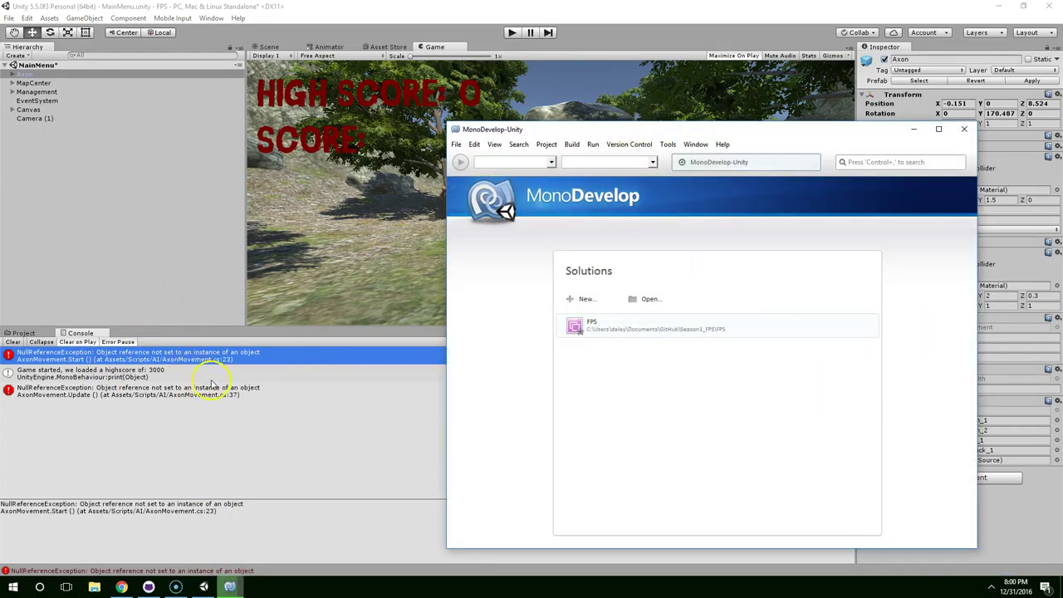
Open AxonMovement.cs in MonoDevelop from the AxonMovement.Start error and examine the playerTransform assignment on line 23
double_click(208, 355)
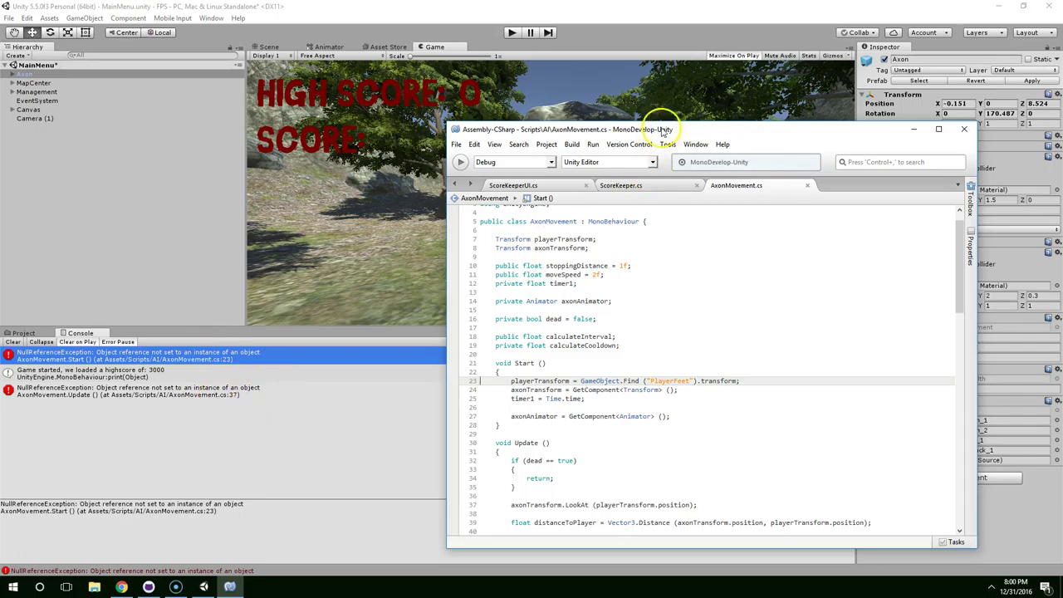
left_click_drag(662, 131, 419, 76)
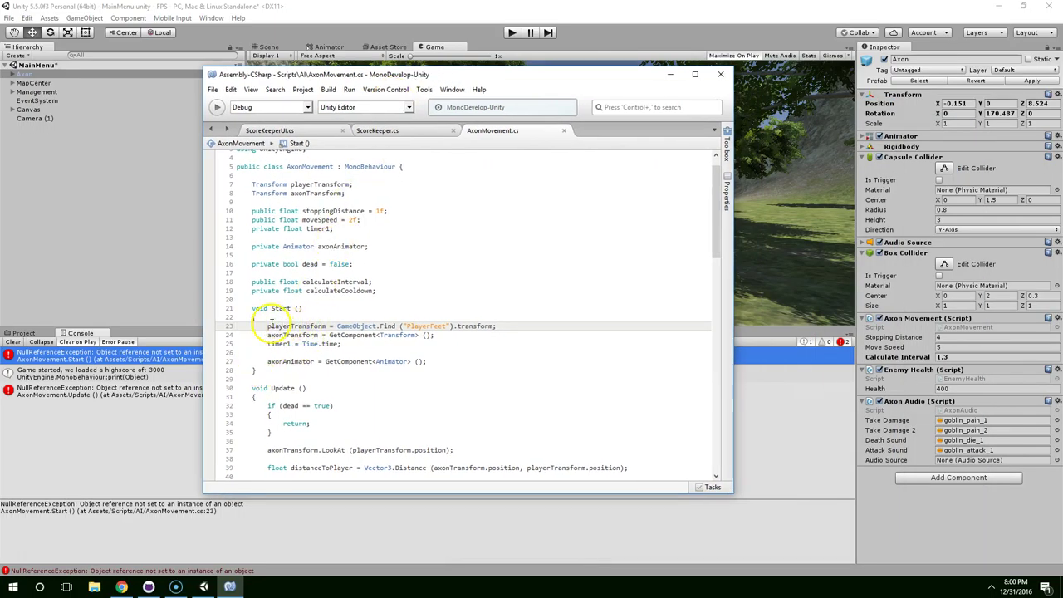
left_click_drag(338, 325, 268, 325)
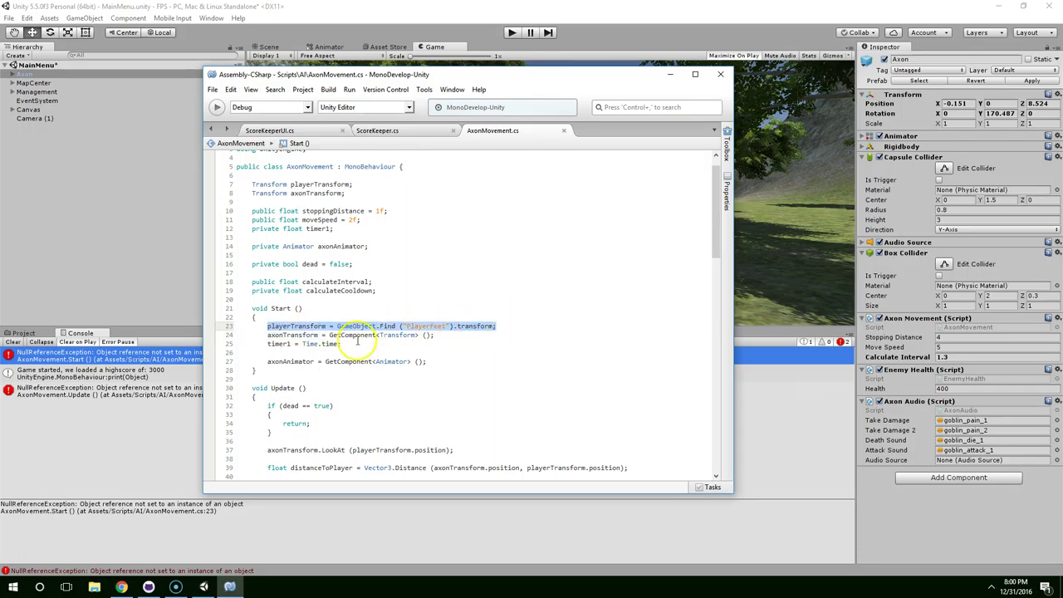
double_click(467, 326)
left_click_drag(454, 326, 363, 326)
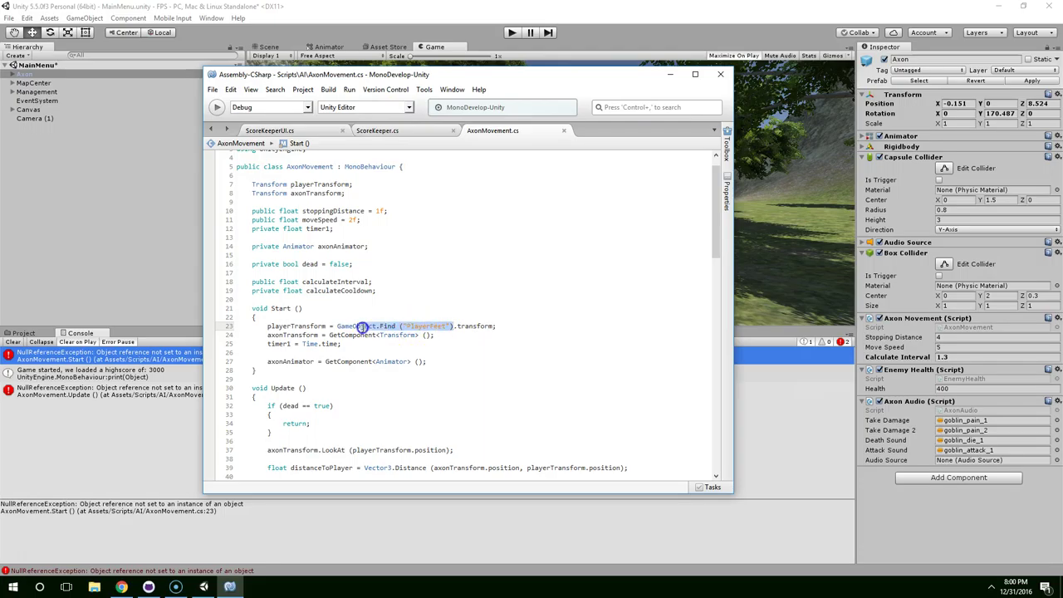
left_click(455, 328)
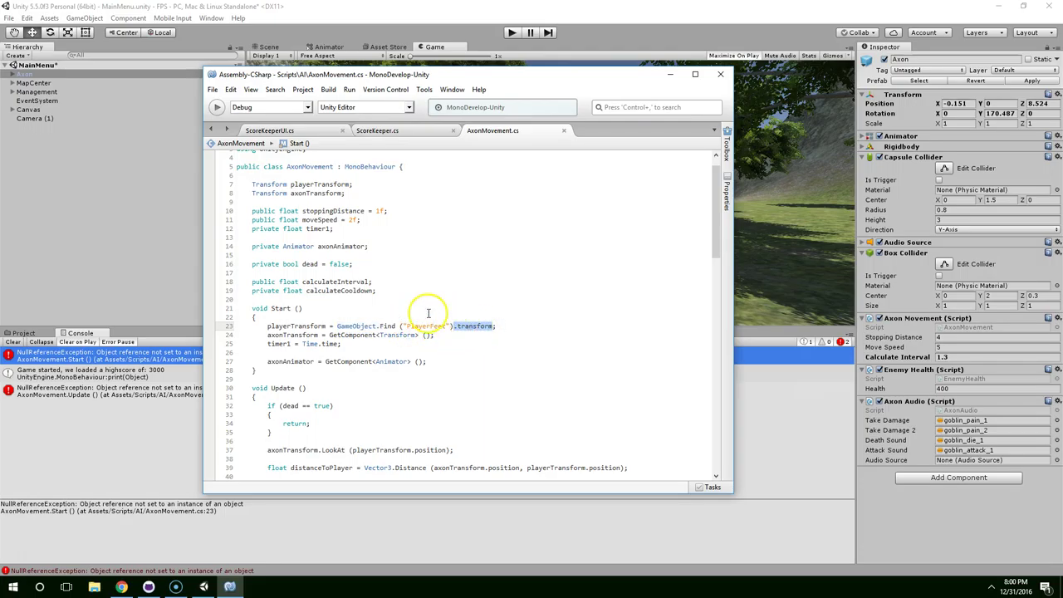
left_click_drag(337, 326, 417, 325)
left_click(479, 323)
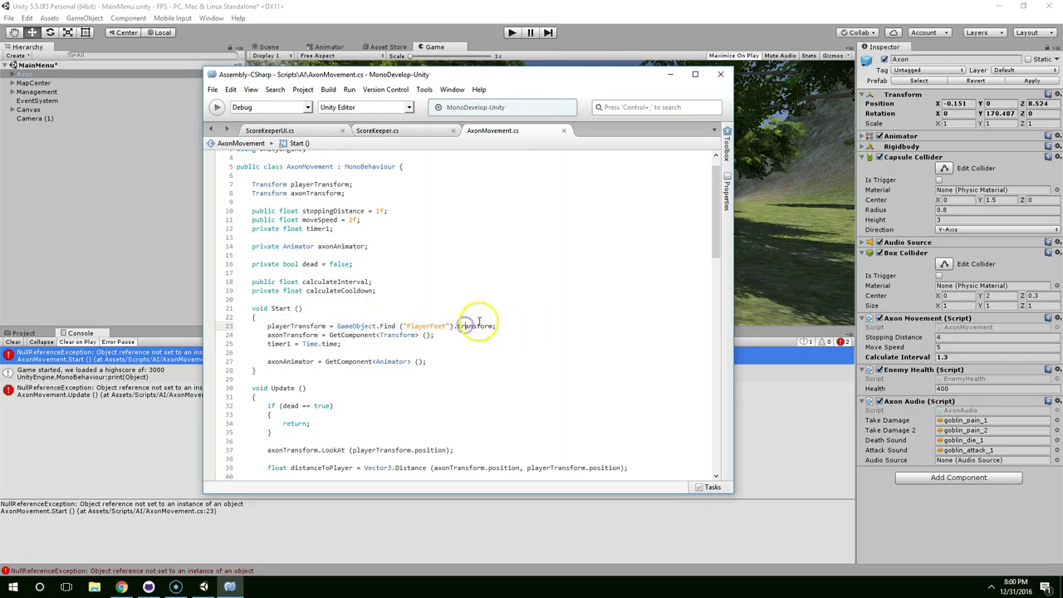
Try deleting transform from the end of the PlayerFeet lookup on line 23, and undo the deletion
double_click(476, 326)
key("BackSpace")
key("BackSpace")
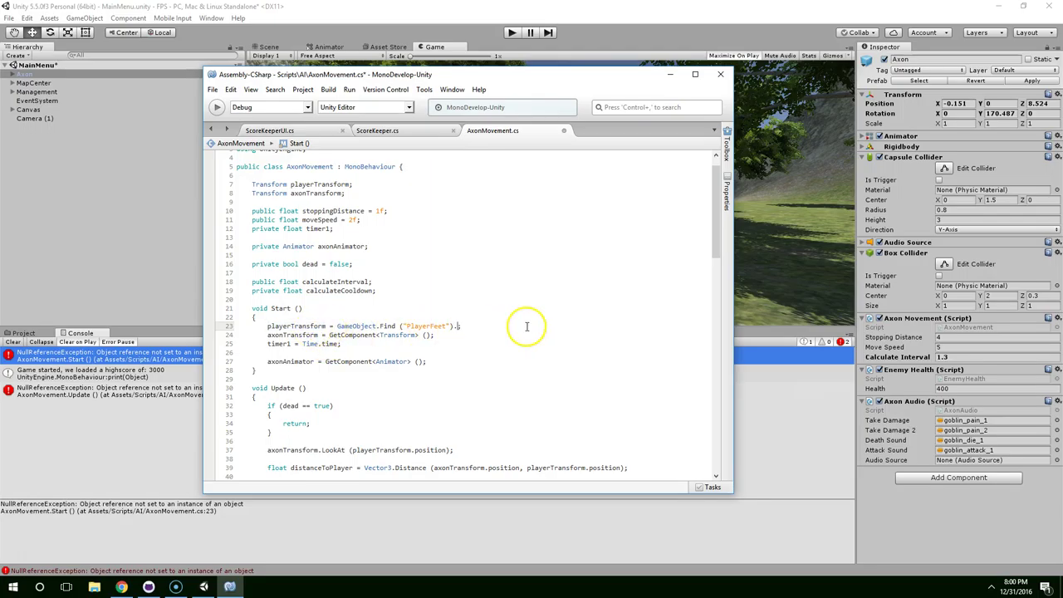
key("ctrl+z")
left_click(458, 316)
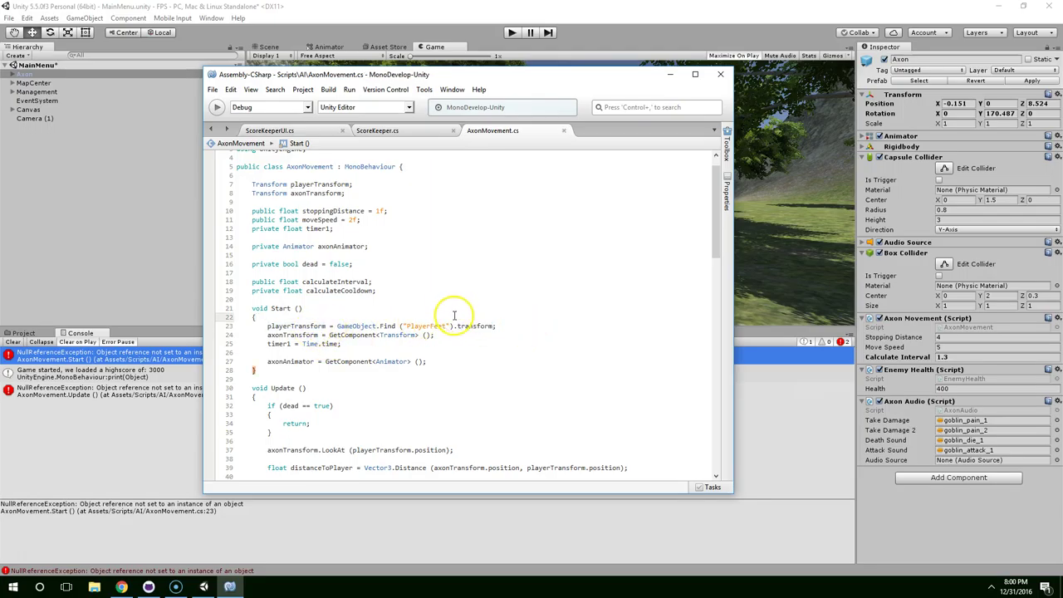
left_click(292, 316)
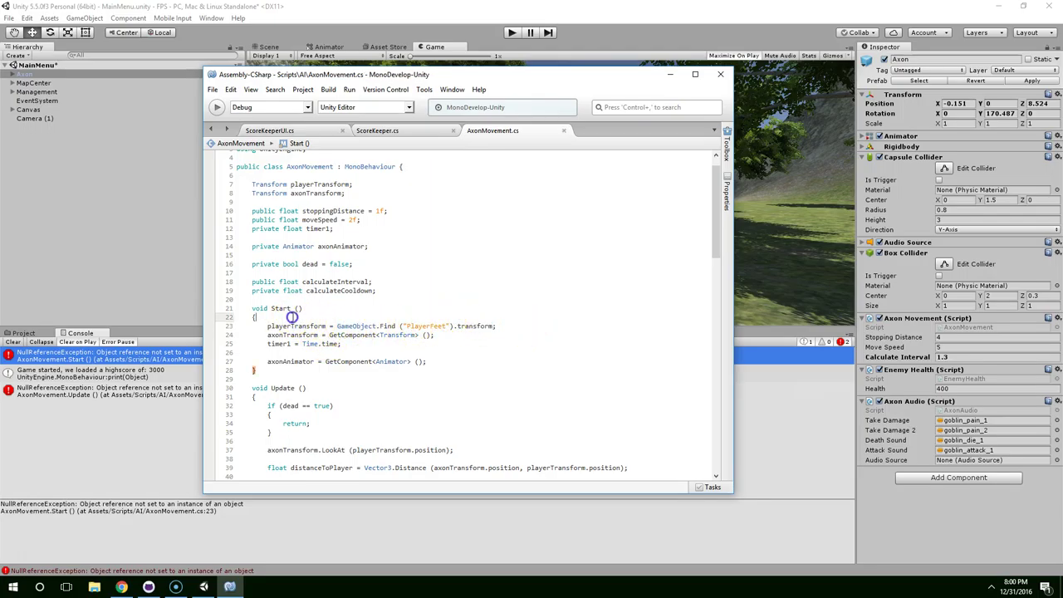
Start a separate playerTransform statement in Start, leaving a blank line below the PlayerFeet lookup
left_click(505, 326)
key("Return")
key("Return")
type("playerTransform")
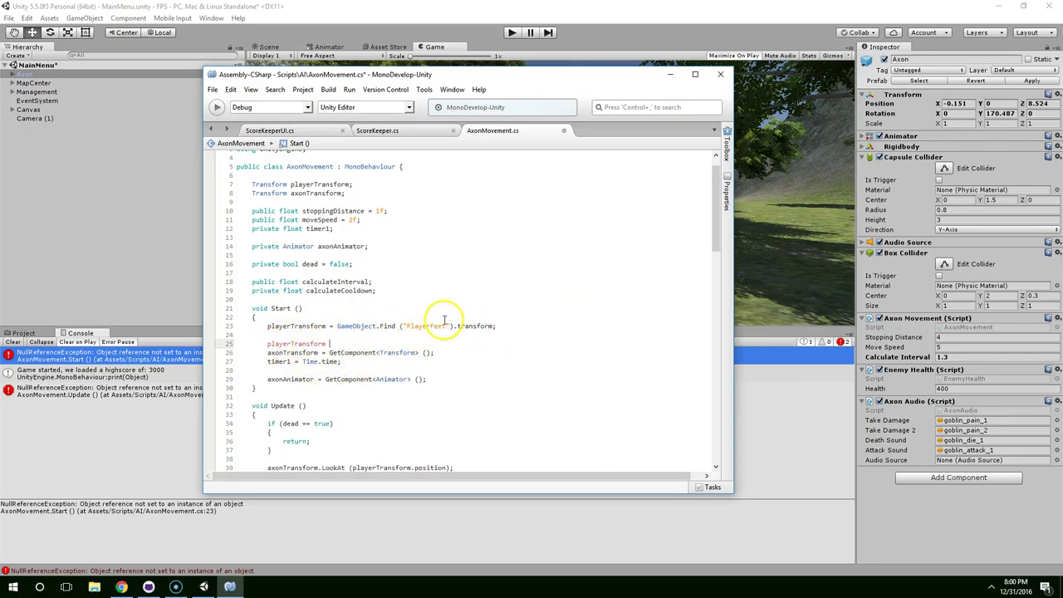
Above the new playerTransform statement, add the line GameObject player = GameObject.Find ("PlayerFeet"); surrounded by blank lines
left_click(337, 335)
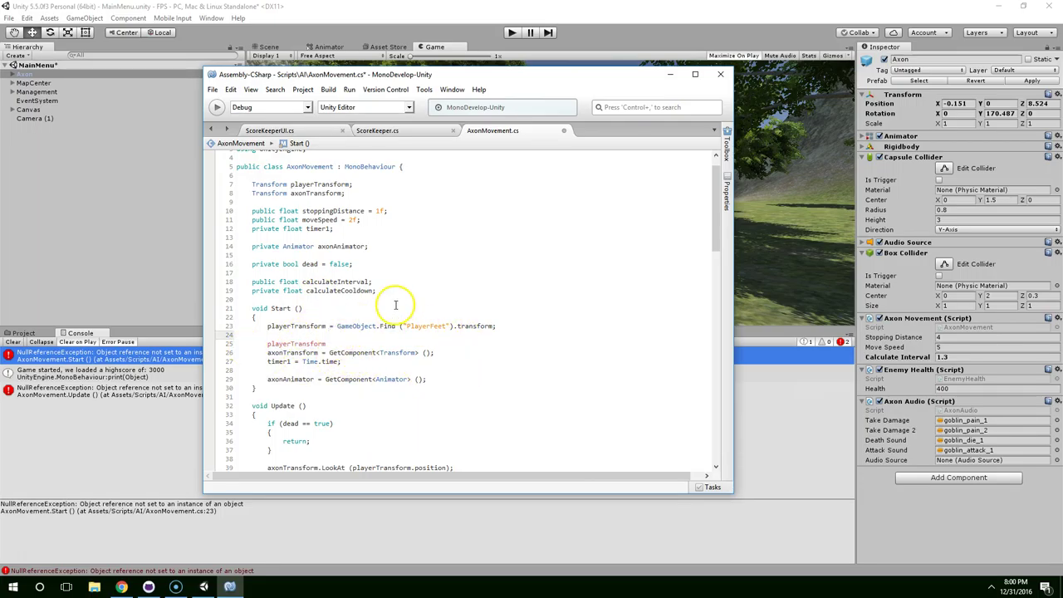
key("Return")
key("Return")
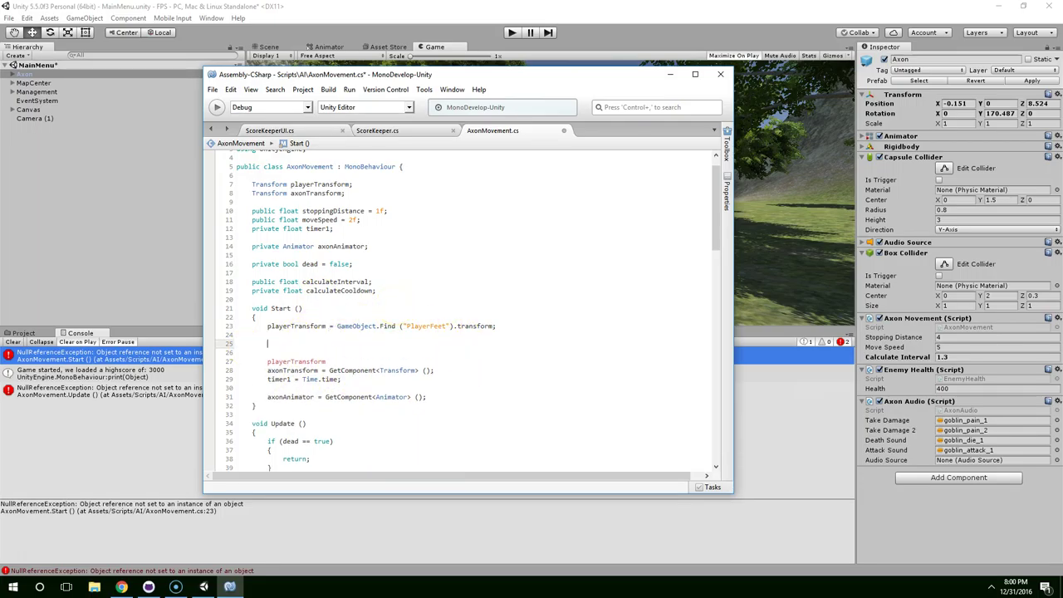
type("gameo")
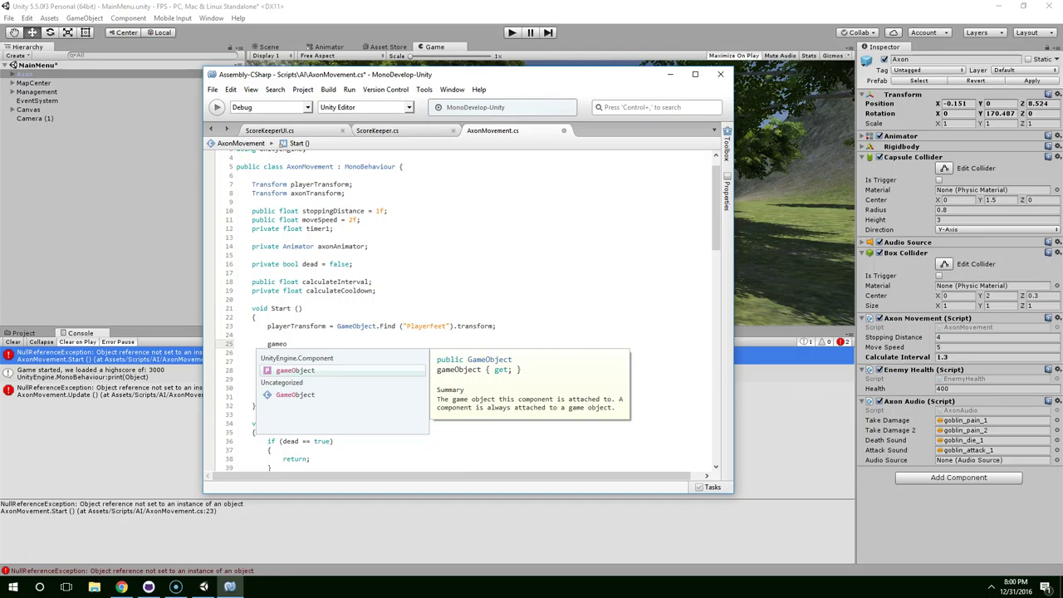
type("bject ")
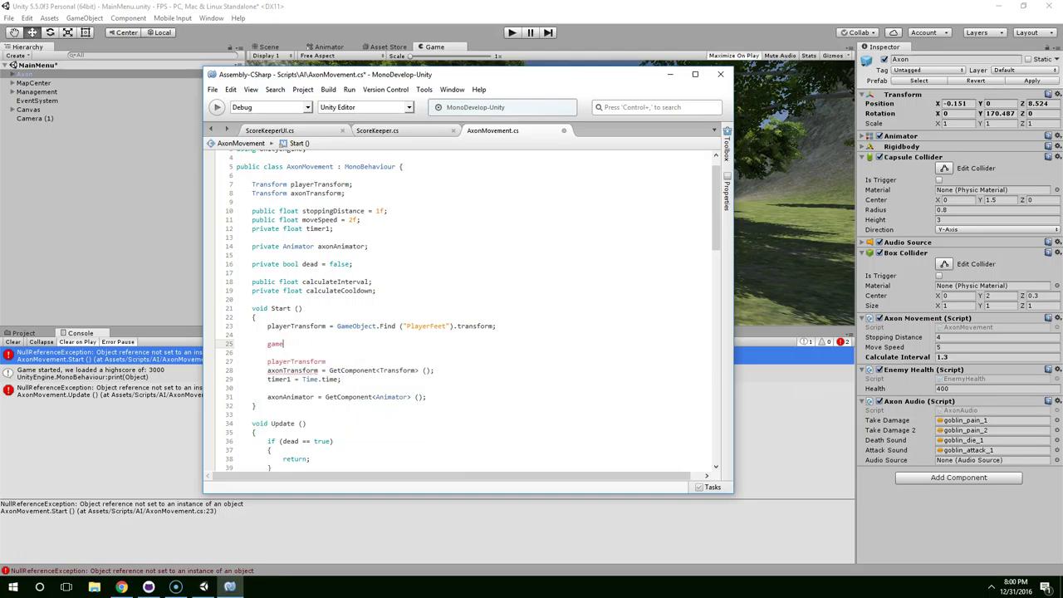
type("GameObject player =")
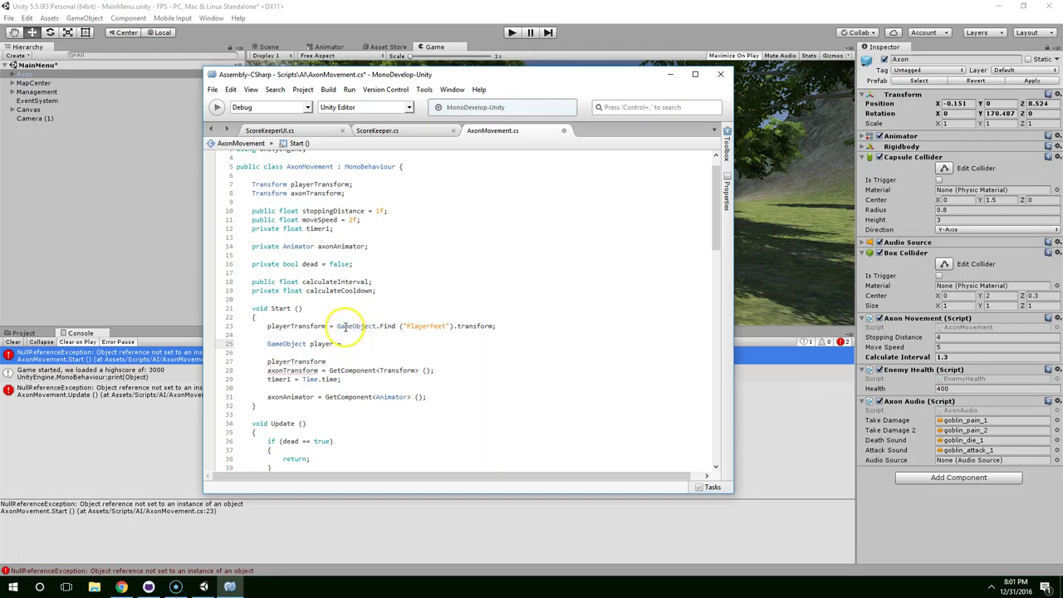
left_click_drag(521, 325, 452, 324)
key("ctrl+c")
left_click(371, 341)
key("ctrl+v")
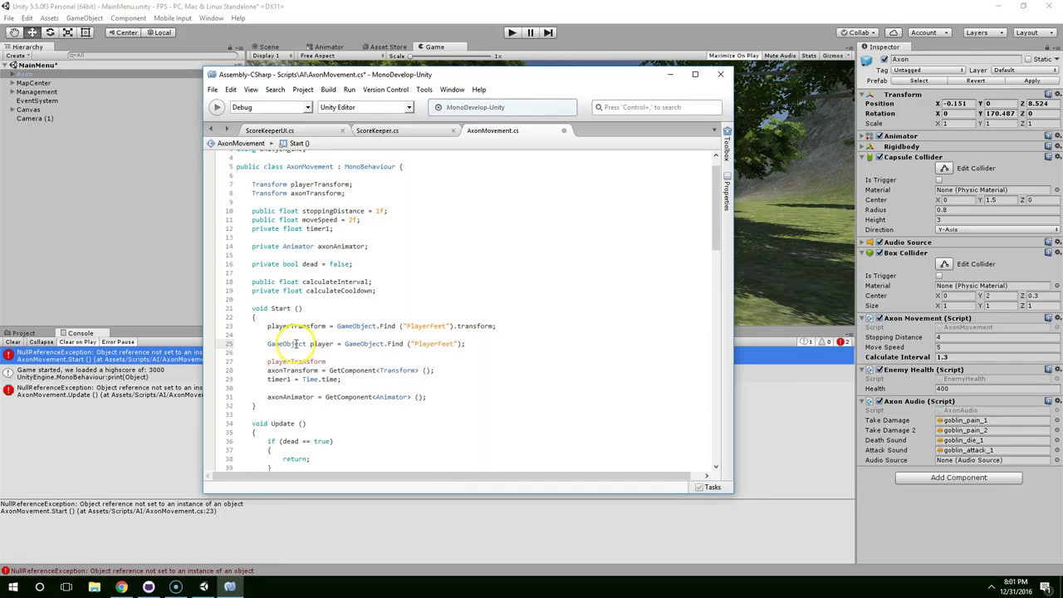
left_click_drag(464, 345, 356, 343)
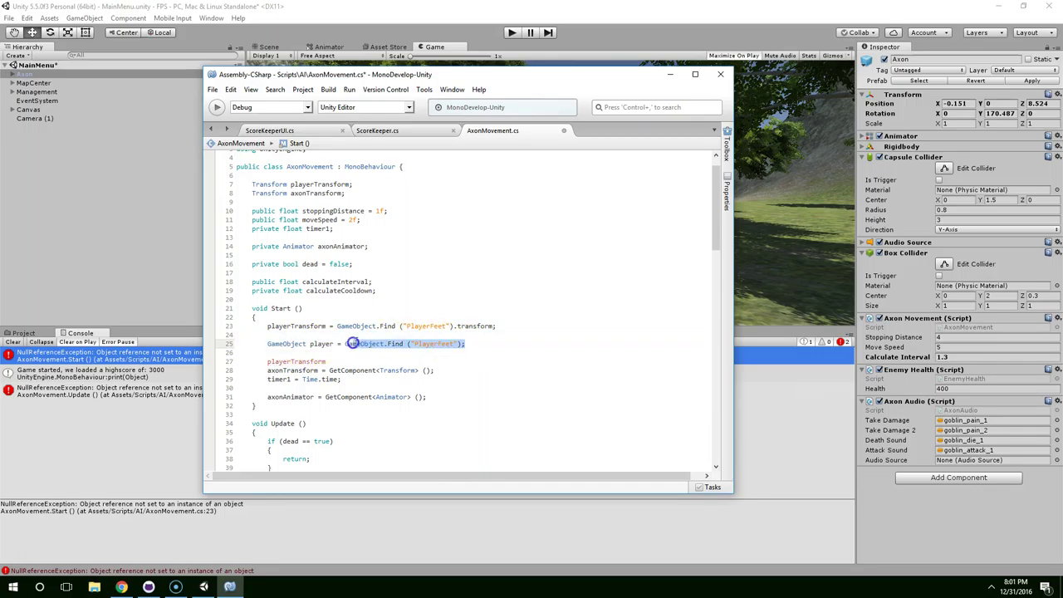
Complete the unfinished statement in Start as playerTransform = player.transform;
left_click(356, 343)
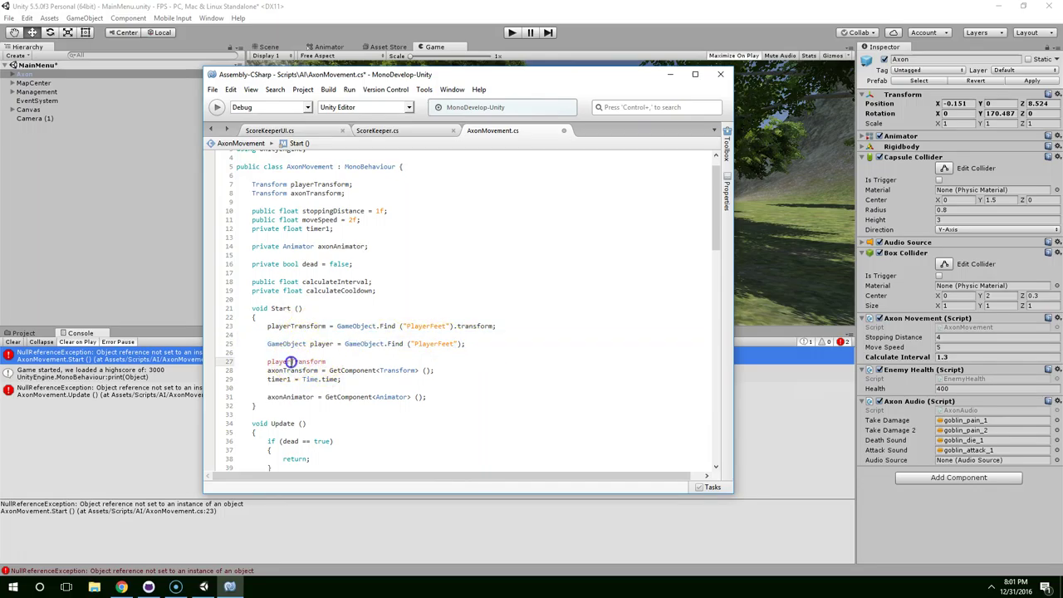
left_click(370, 362)
type("= player.")
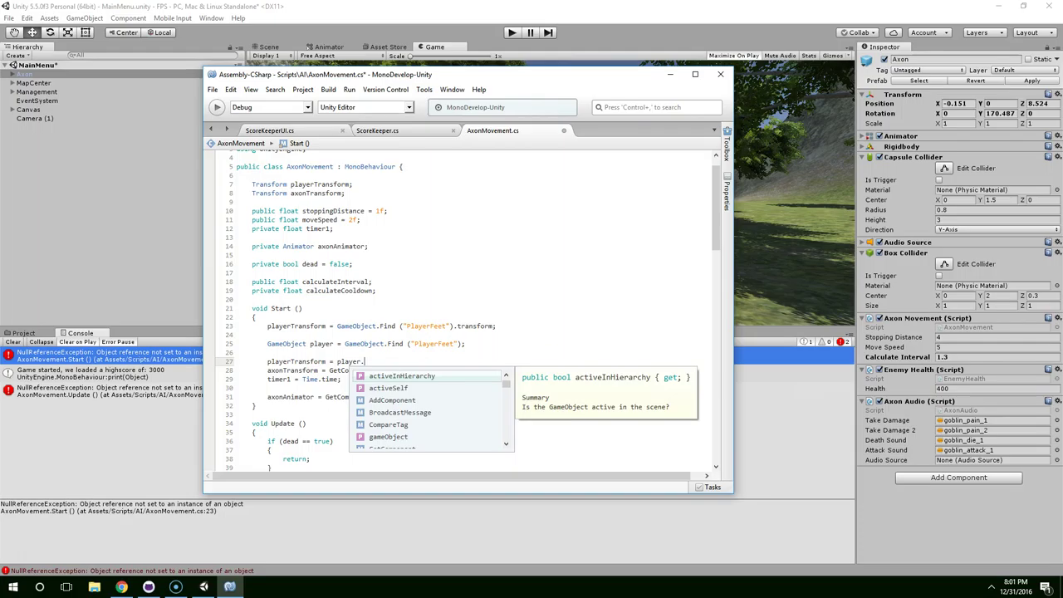
type("transform")
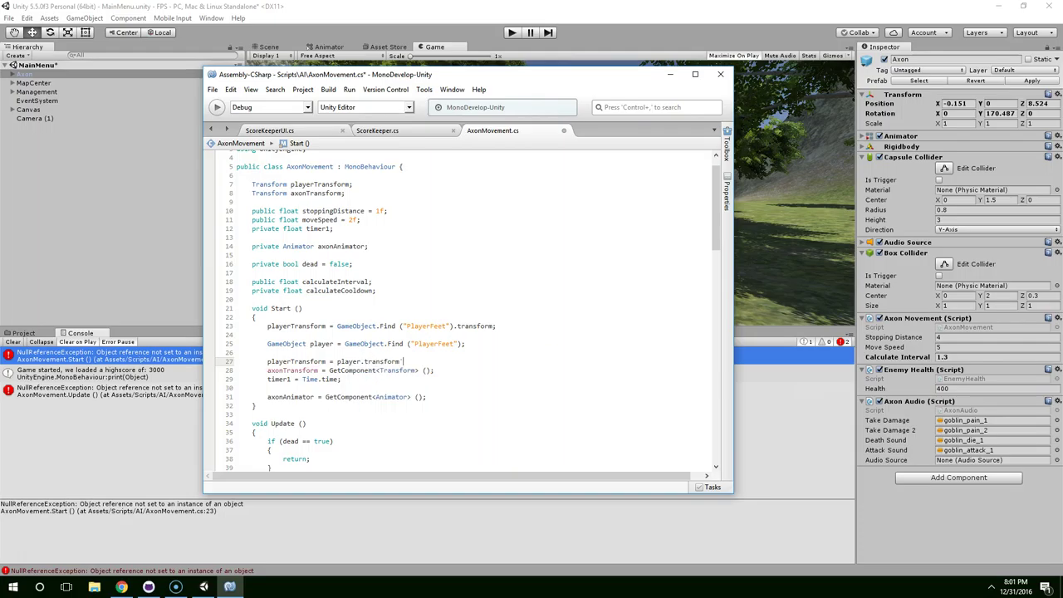
Remove the blank line between the player lookup and the playerTransform = player.transform; statement, and leave a blank line below the pair
left_click(338, 351)
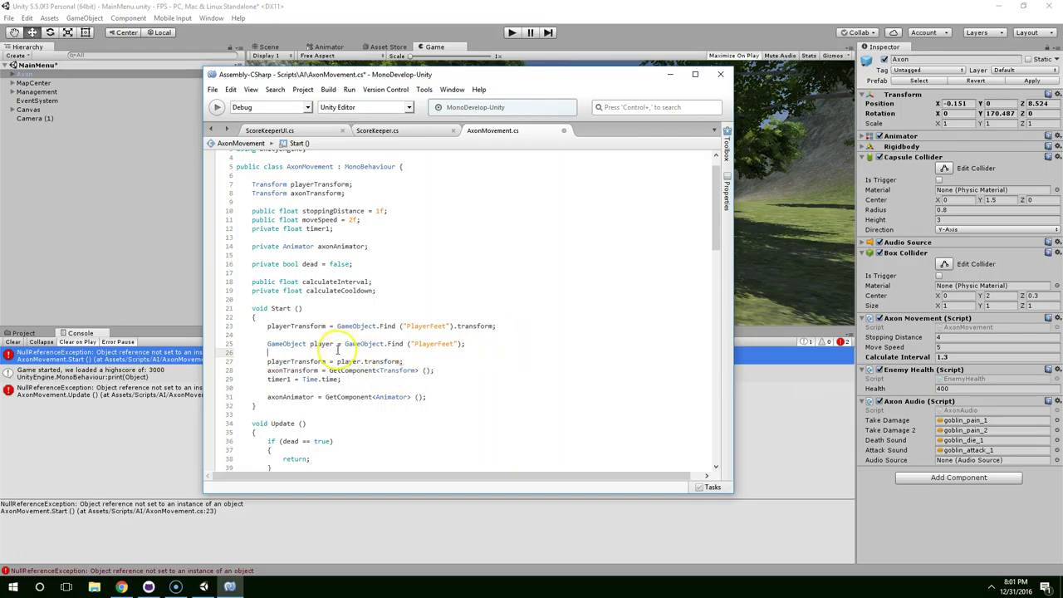
key("Delete")
left_click(446, 354)
key("Return")
left_click_drag(405, 354, 248, 351)
left_click(417, 344)
left_click_drag(405, 352, 300, 344)
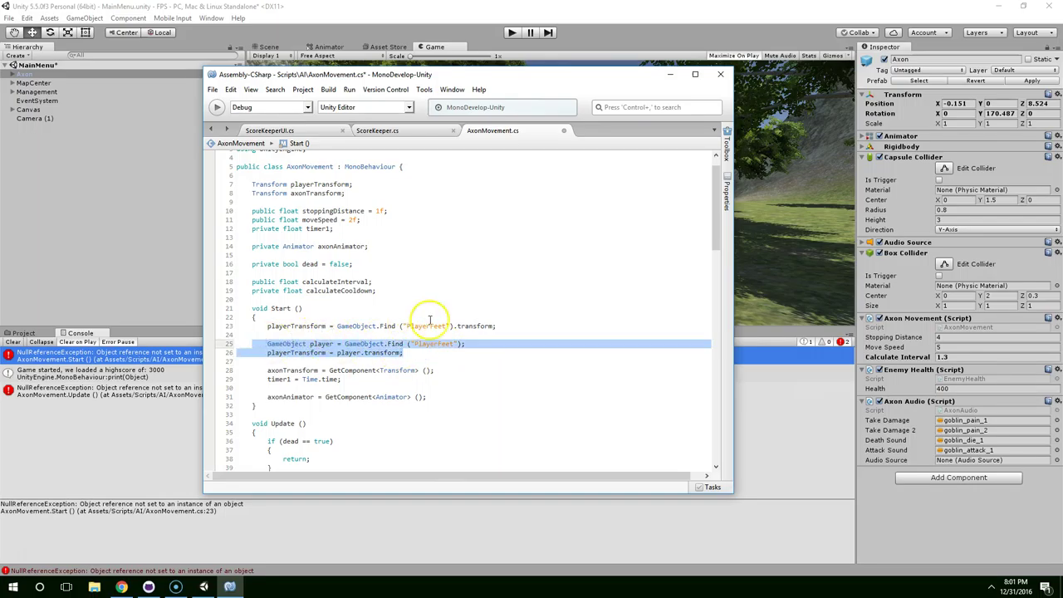
Guard playerTransform = player.transform; with if(player != null), delete the original one-line PlayerFeet assignment above the player lookup, and save the script
left_click_drag(365, 318, 500, 327)
left_click(500, 339)
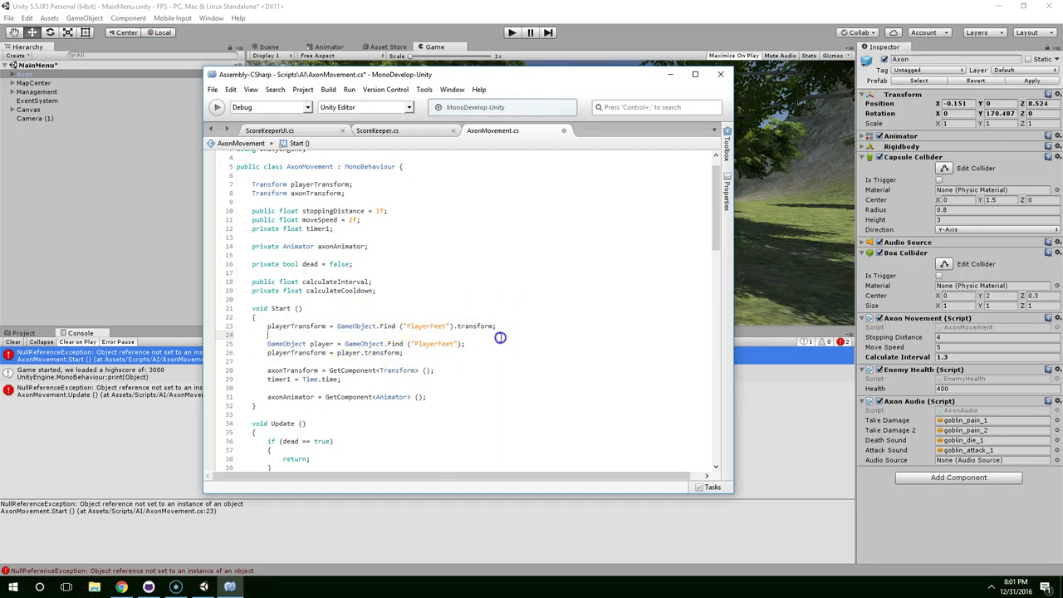
key("Return")
key("Return")
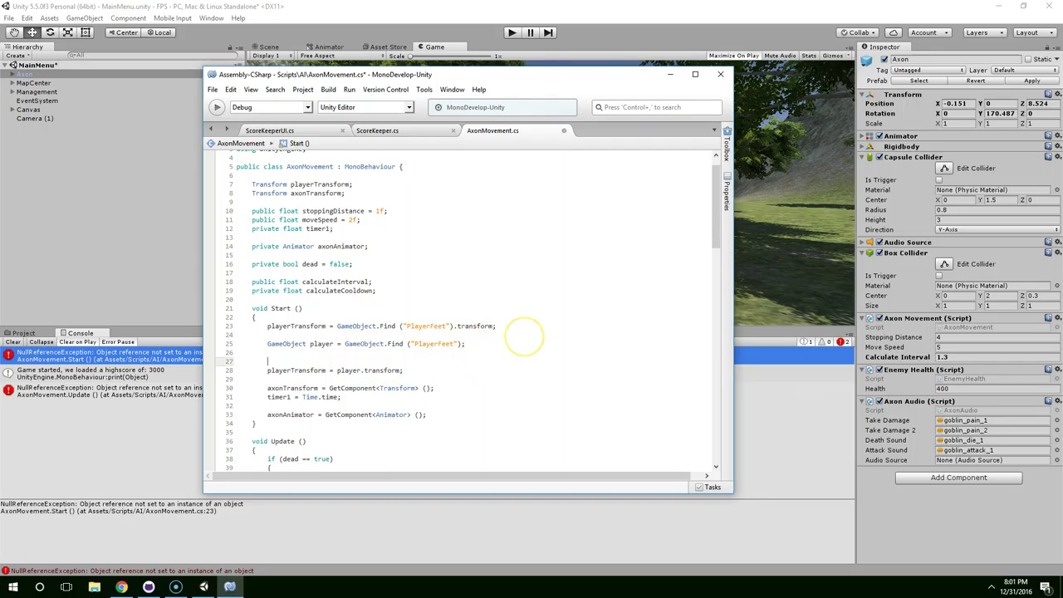
type("if(player == null)")
left_click(306, 361)
left_click(359, 325)
key("ctrl+x")
key("ctrl+x")
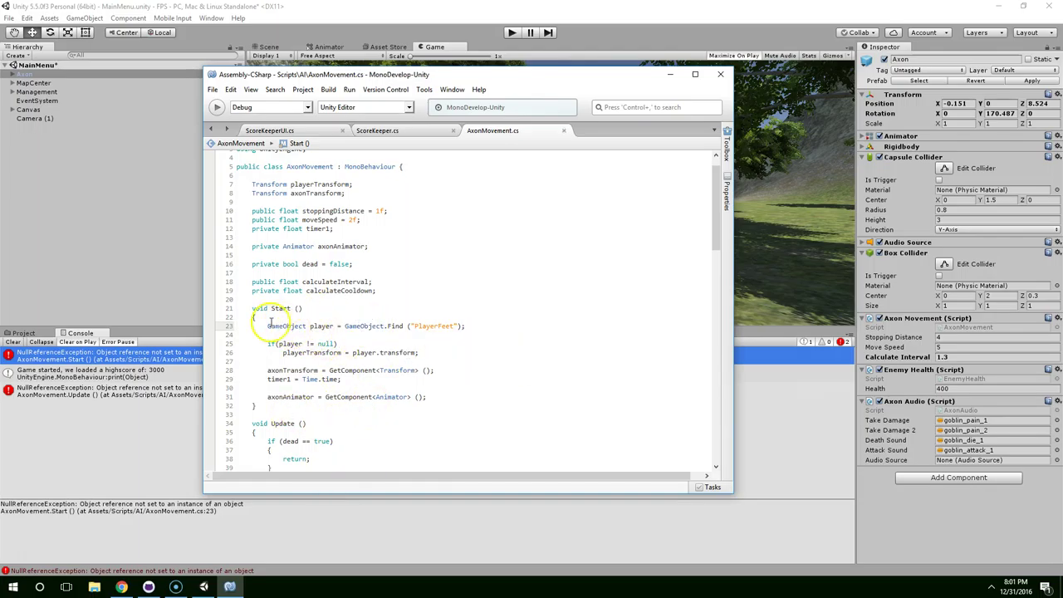
Review the rewritten Start code: the PlayerFeet lookup, the player null check and the playerTransform assignment
left_click_drag(267, 326, 471, 325)
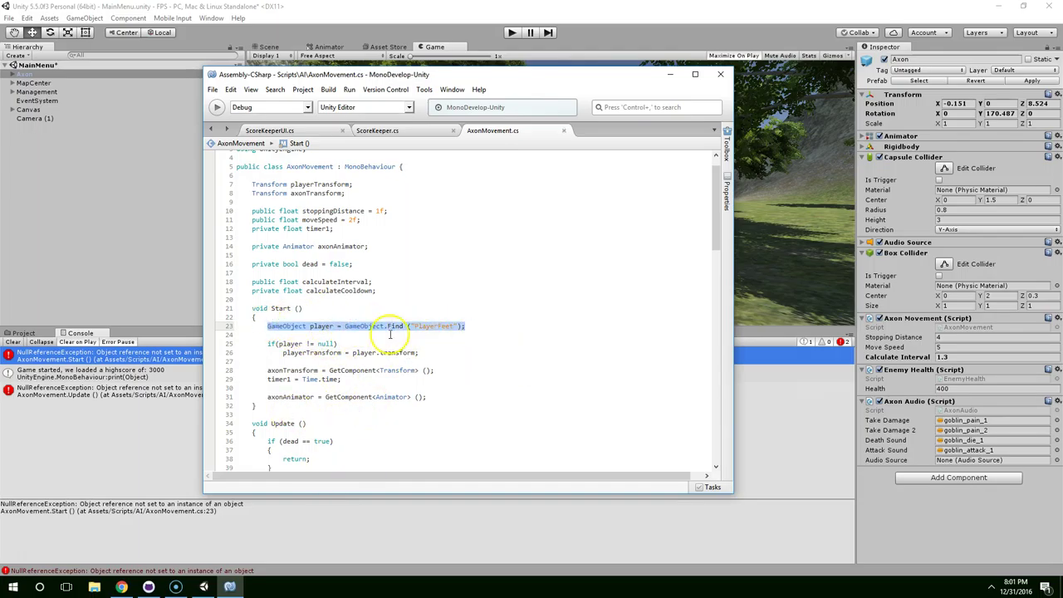
left_click_drag(267, 343, 356, 344)
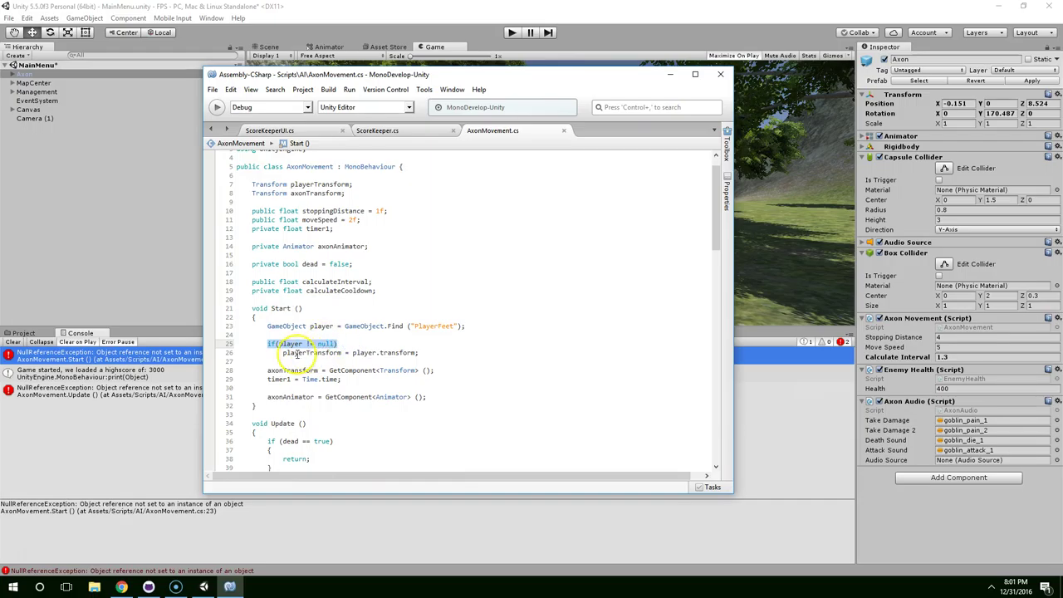
left_click_drag(284, 353, 422, 352)
double_click(399, 352)
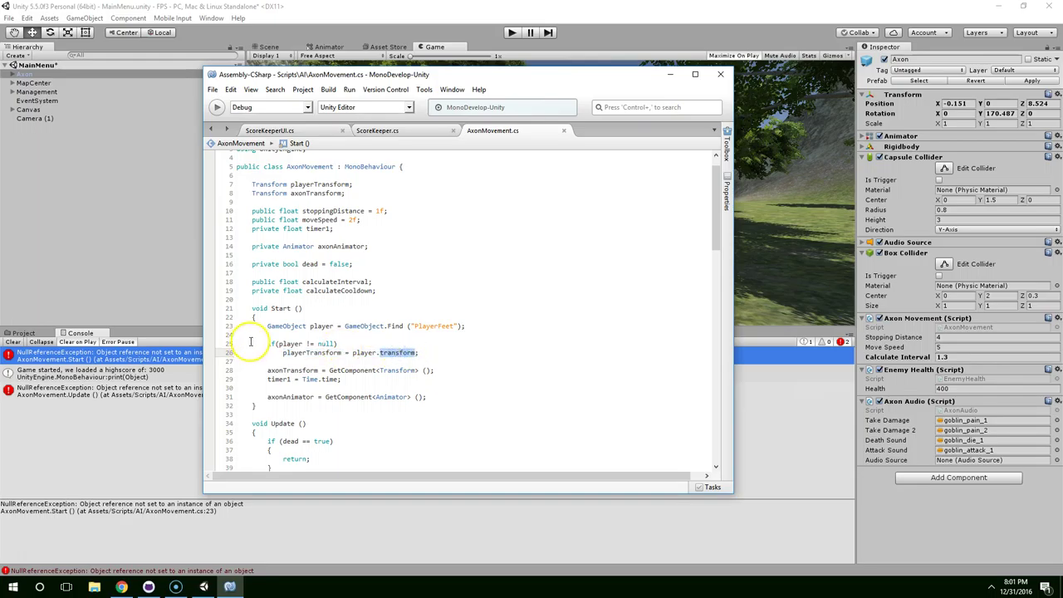
left_click_drag(272, 337, 367, 357)
left_click(303, 362)
left_click(296, 362)
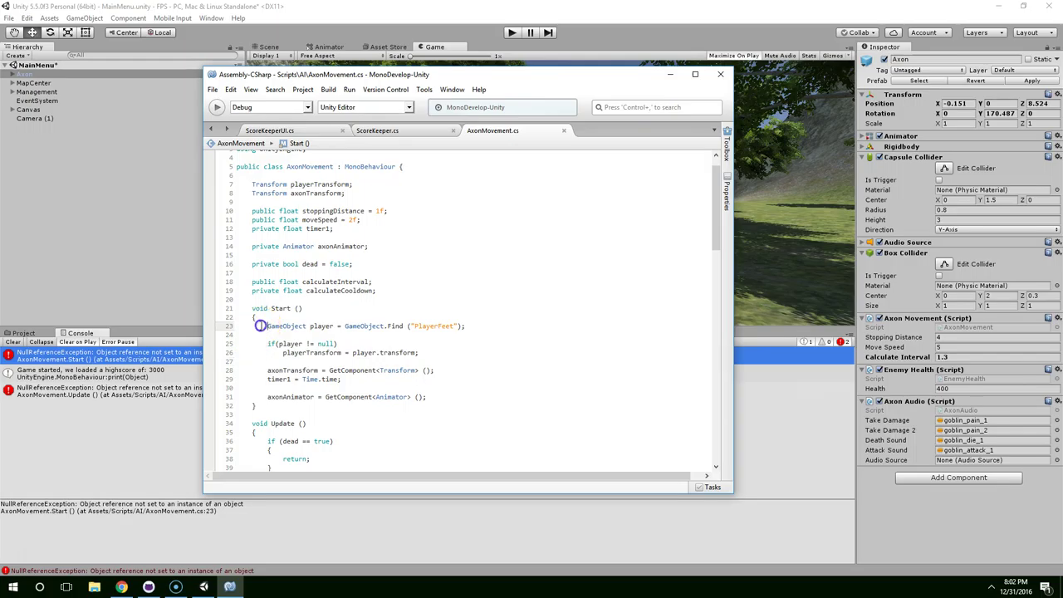
left_click_drag(266, 326, 270, 371)
Select the AxonMovement.Update error in Unity's Console, return to MonoDevelop, and examine the dead check and LookAt call in Update
scroll(356, 360, "down", 9)
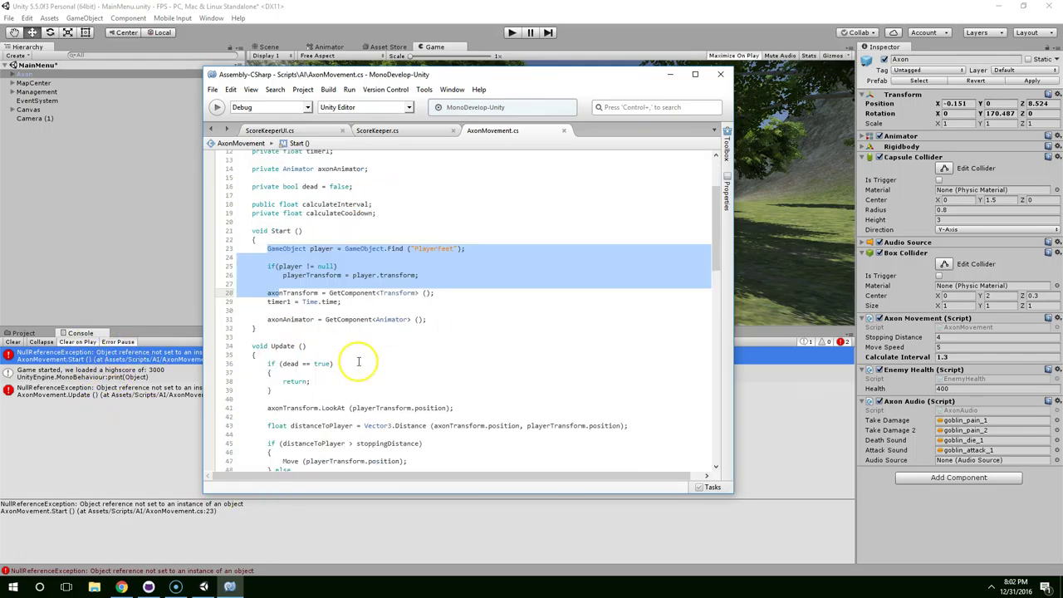
left_click(112, 382)
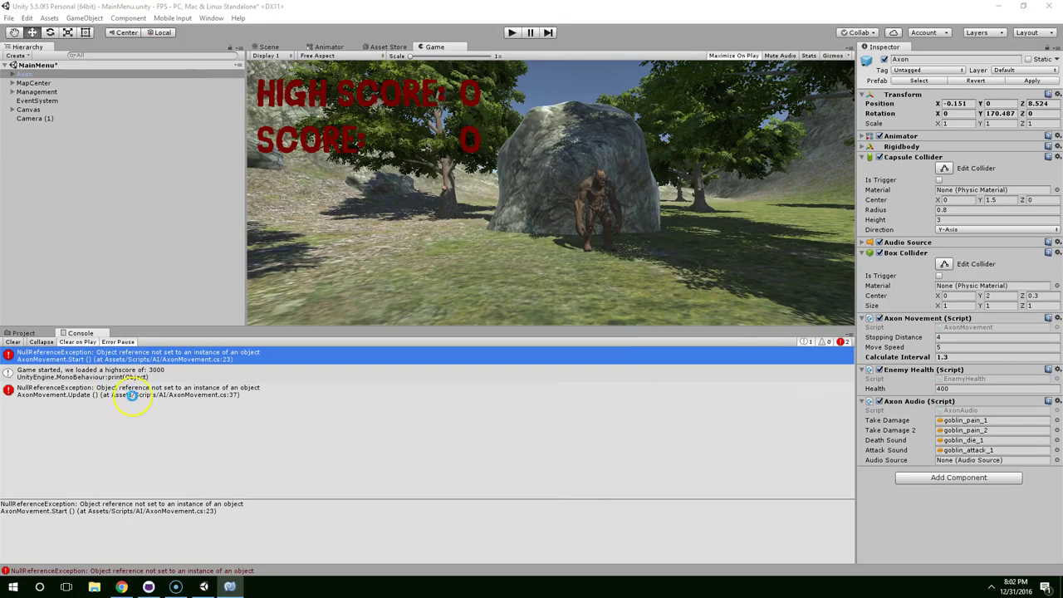
left_click(131, 391)
left_click(233, 586)
scroll(357, 341, "down", 3)
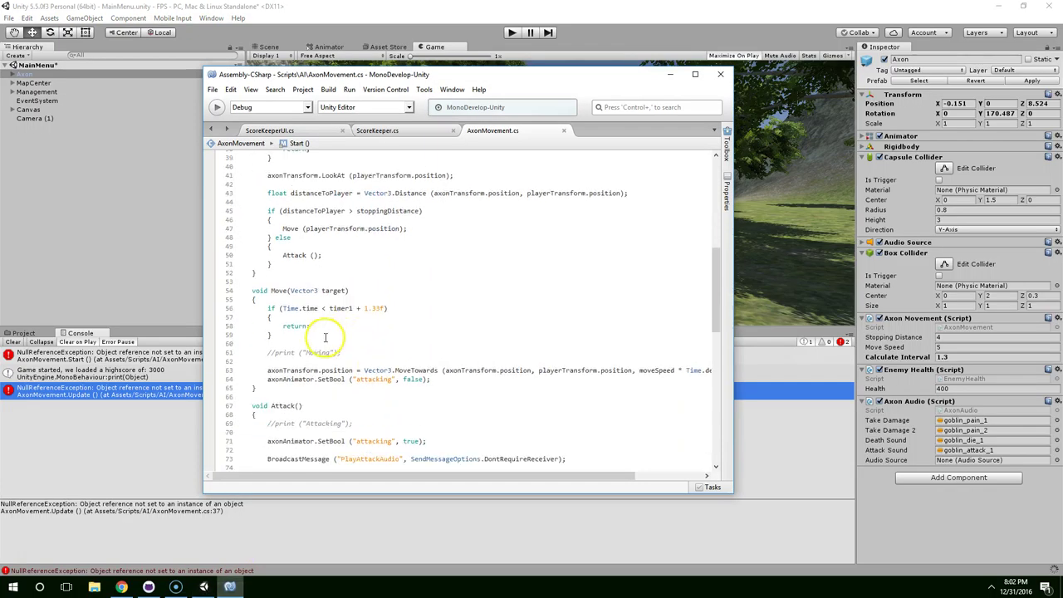
scroll(304, 330, "up", 5)
scroll(264, 253, "up", 2)
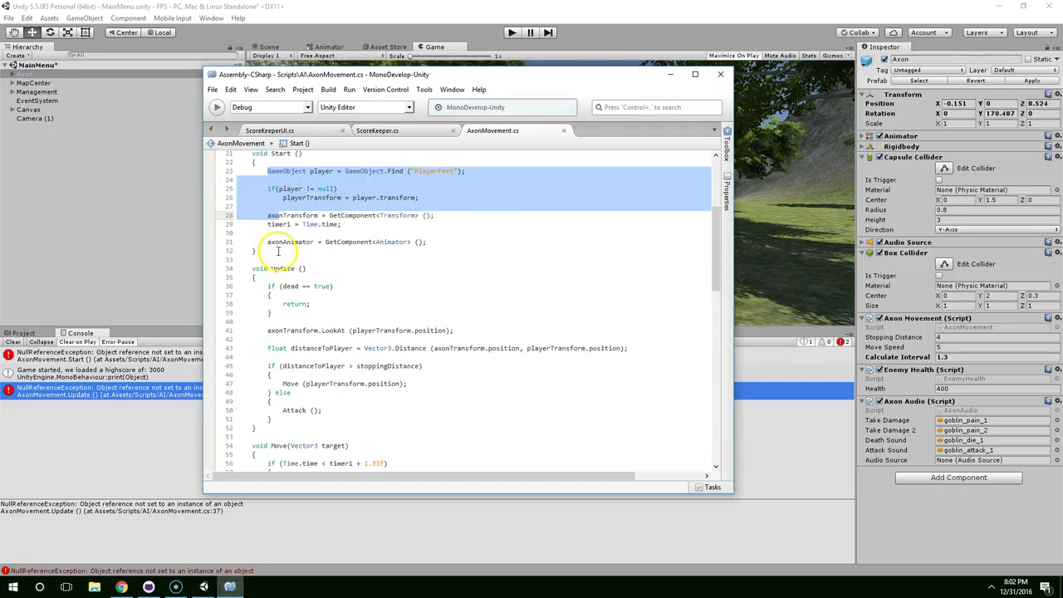
left_click_drag(267, 285, 340, 287)
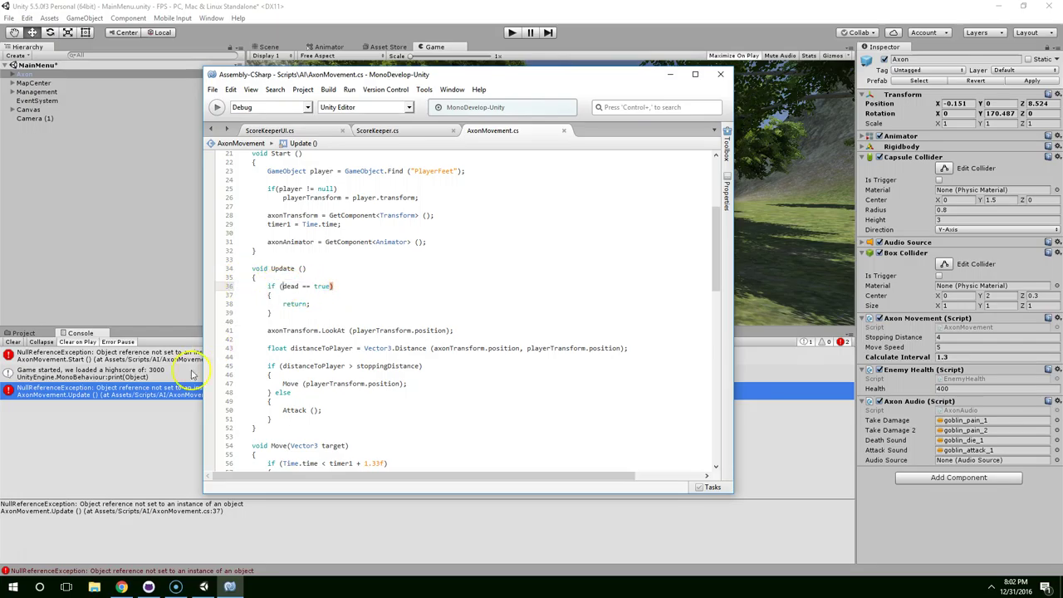
key("ctrl+a")
left_click(239, 340)
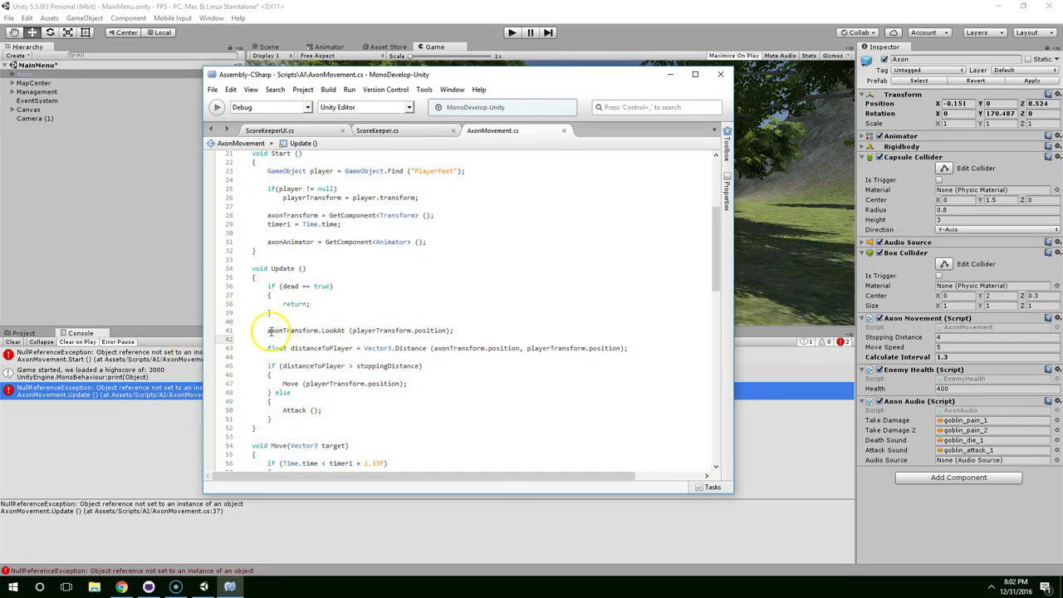
left_click_drag(269, 331, 471, 339)
In Update, add if(playerTransform != null) above the axonTransform.LookAt call, indent that call beneath it, and save the script
left_click(355, 320)
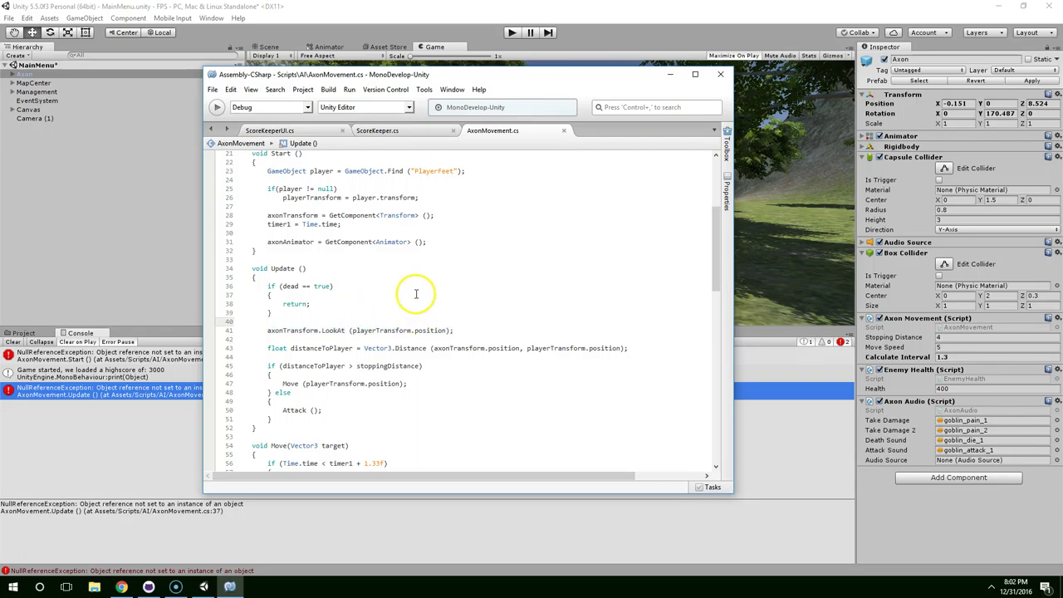
key("Return")
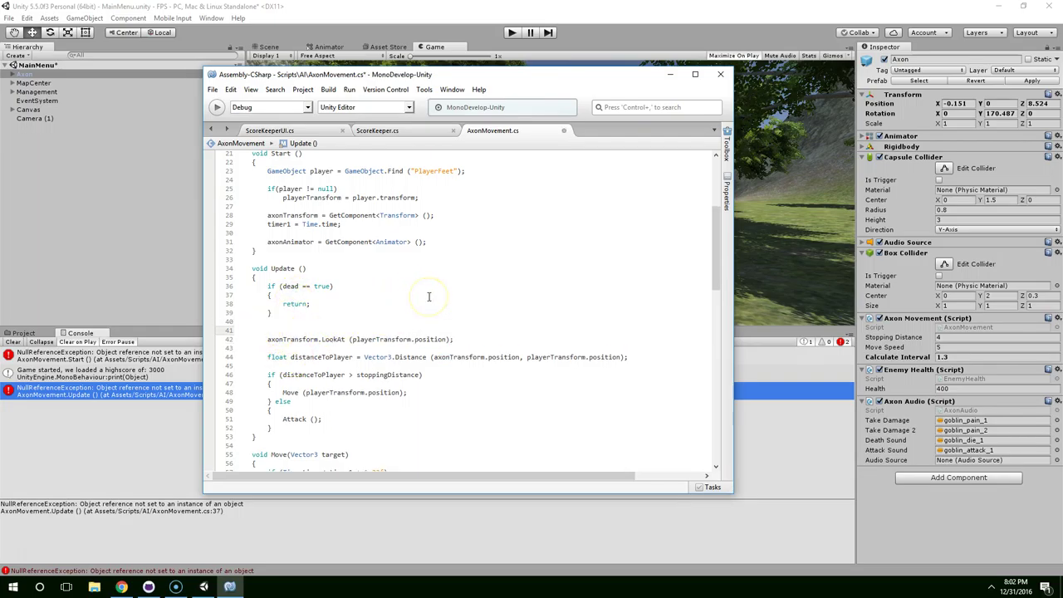
type("if(play")
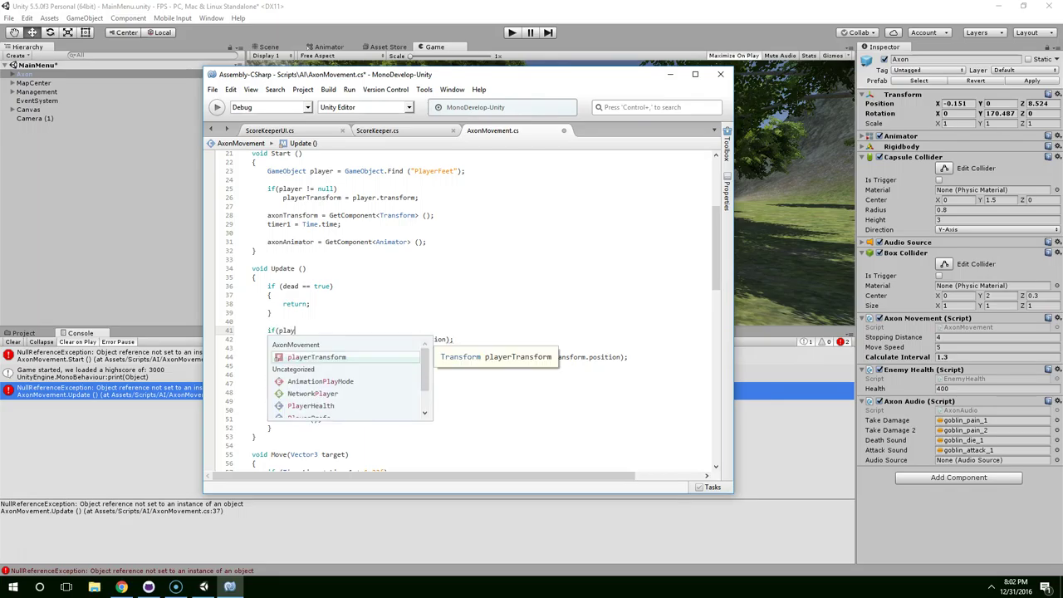
type("erTransform !=")
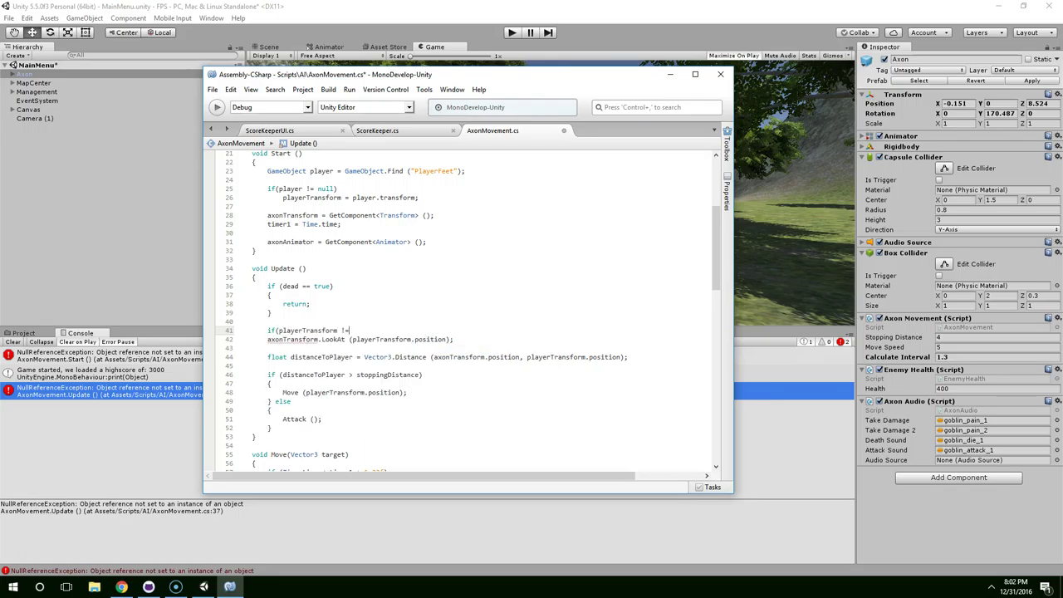
type(" null)")
key("Right")
key("Tab")
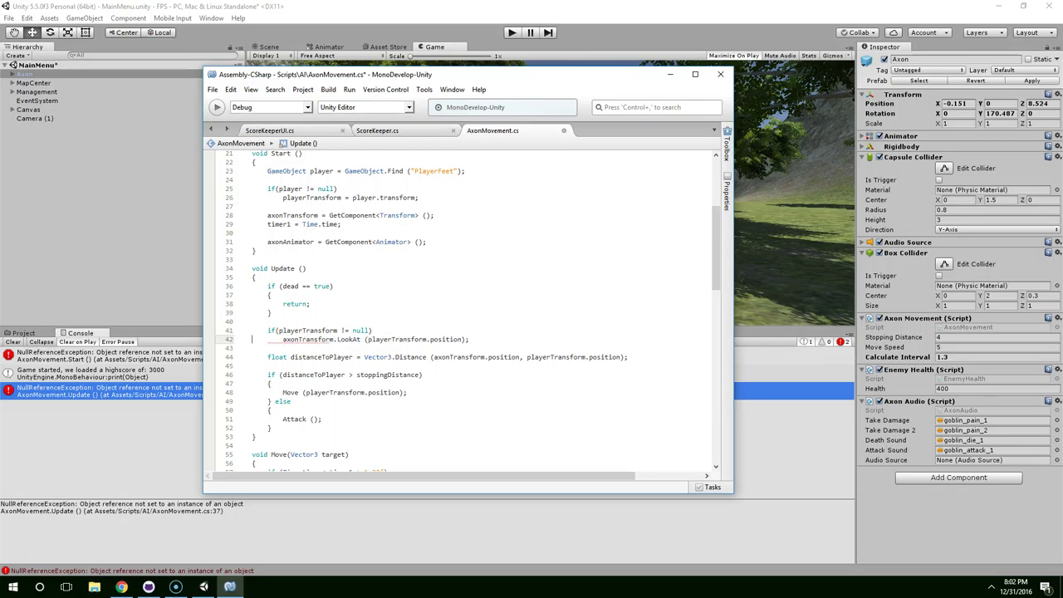
left_click(293, 330)
Examine the playerTransform null check, the LookAt call and the distanceToPlayer line to see which statements depend on playerTransform
left_click_drag(280, 330, 368, 329)
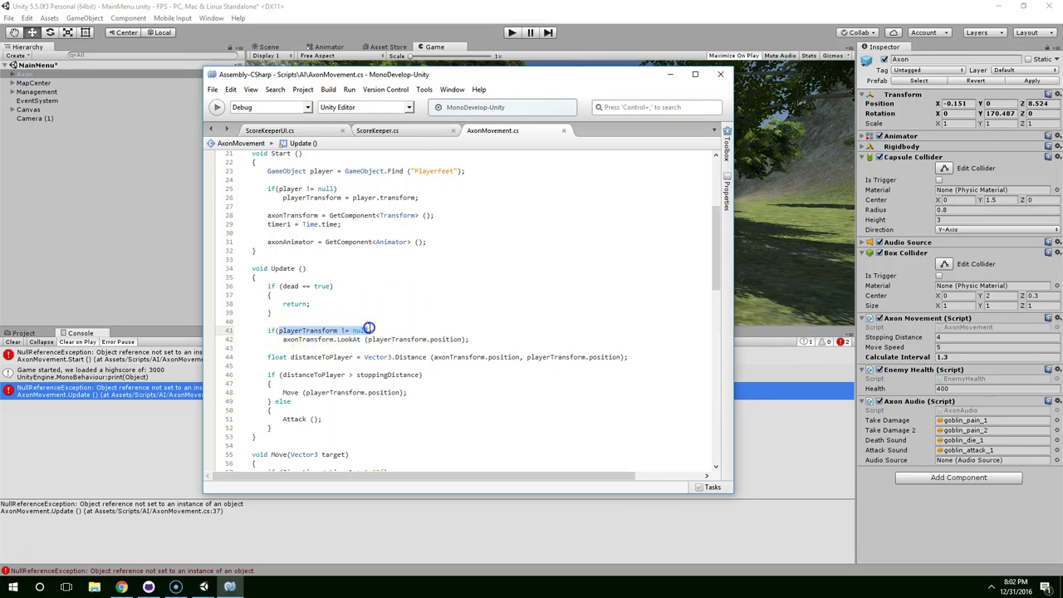
left_click(279, 329)
left_click_drag(283, 338, 401, 338)
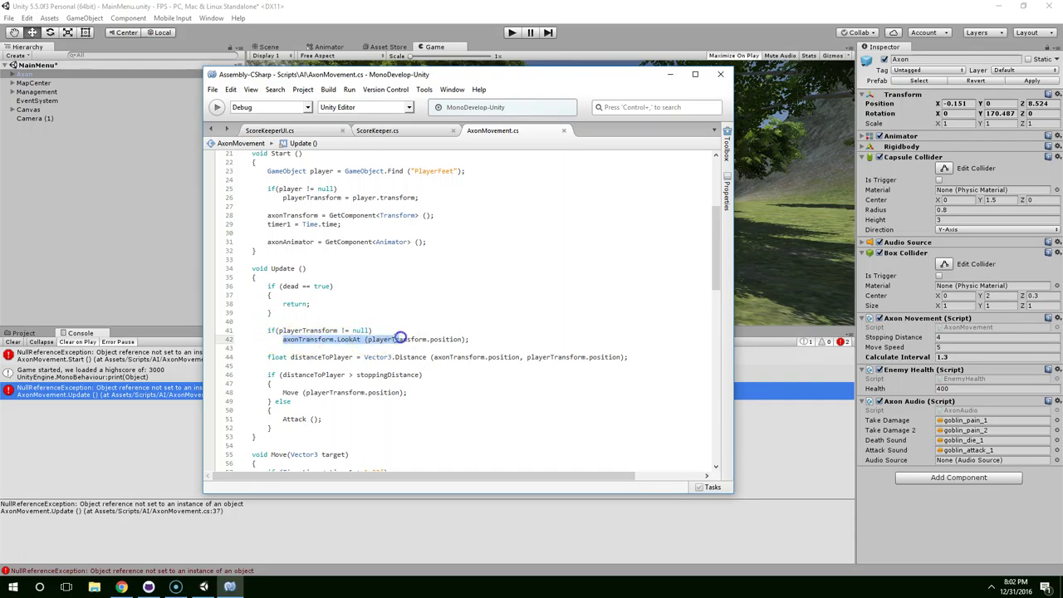
left_click(262, 331)
left_click(257, 349)
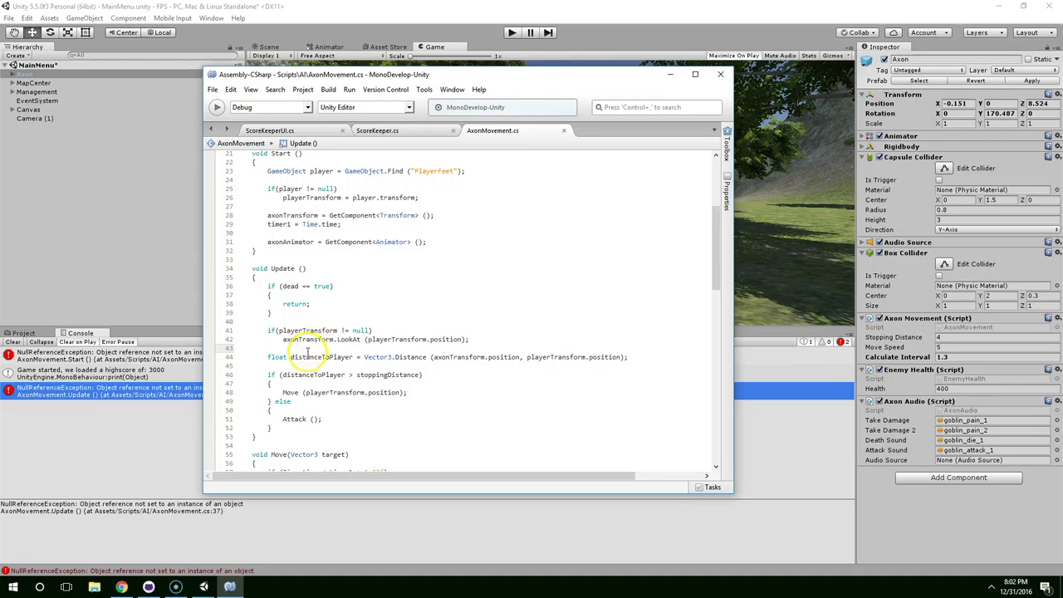
left_click(370, 333)
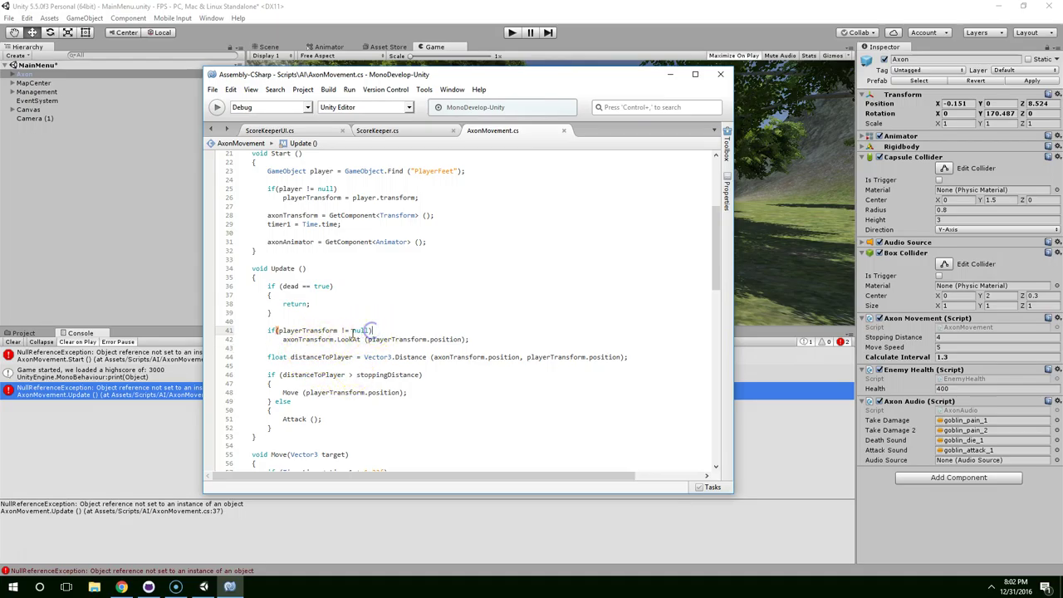
left_click_drag(256, 350, 463, 363)
left_click(481, 359)
left_click_drag(284, 339, 475, 346)
left_click_drag(252, 356, 460, 363)
Add an empty pair of curly braces beneath the playerTransform null check in Update
left_click(393, 326)
key("Return")
type("{")
key("Return")
key("Return")
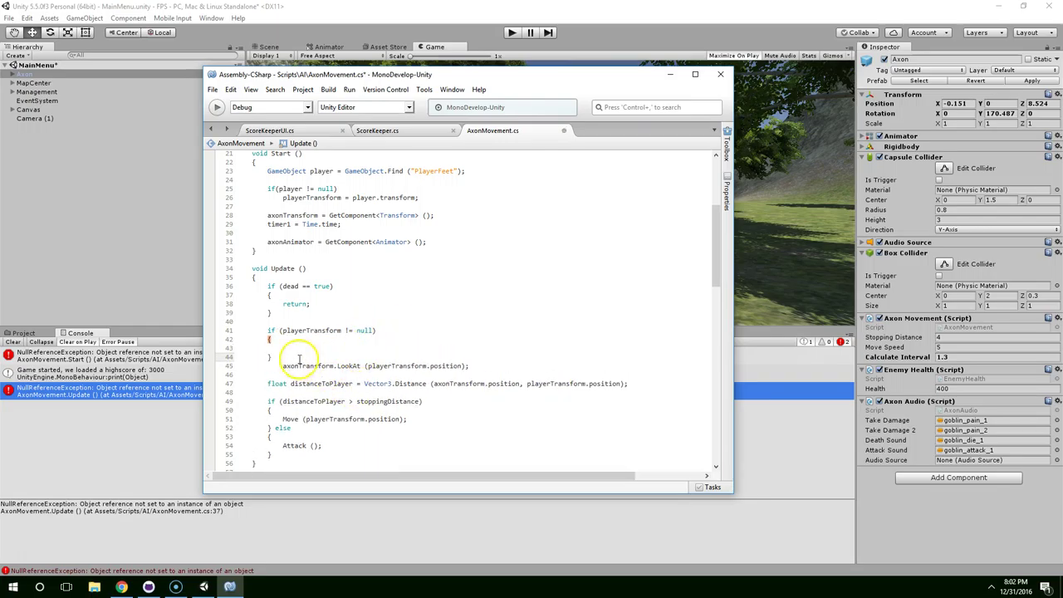
Move the LookAt call, the distanceToPlayer calculation and the Move/Attack if-else inside the null check's braces, and save the script
left_click_drag(272, 455, 197, 366)
key("ctrl+x")
left_click(336, 343)
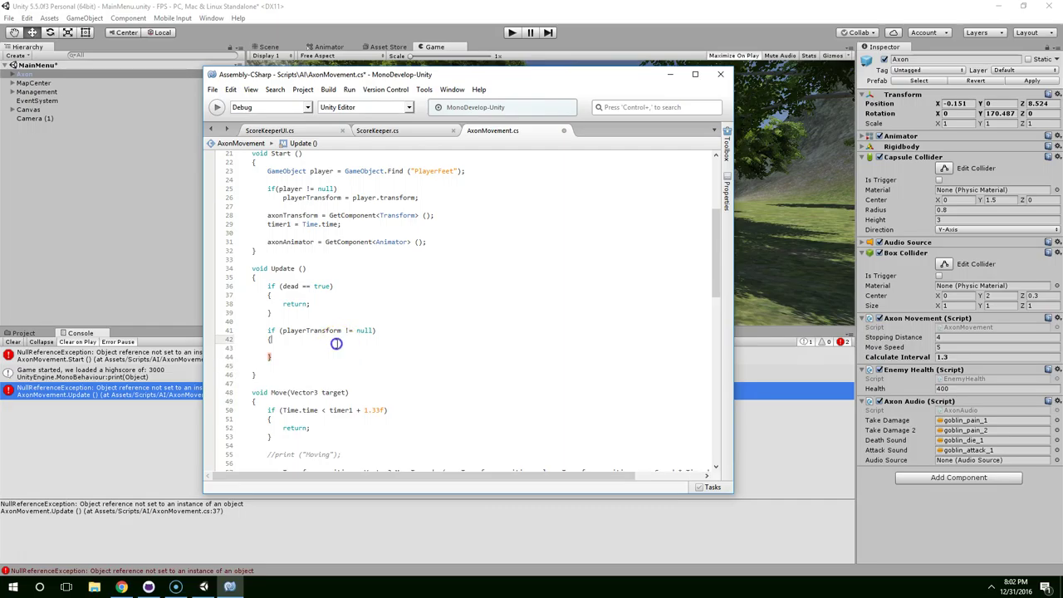
key("ctrl+v")
key("ctrl+z")
left_click(330, 349)
key("ctrl+v")
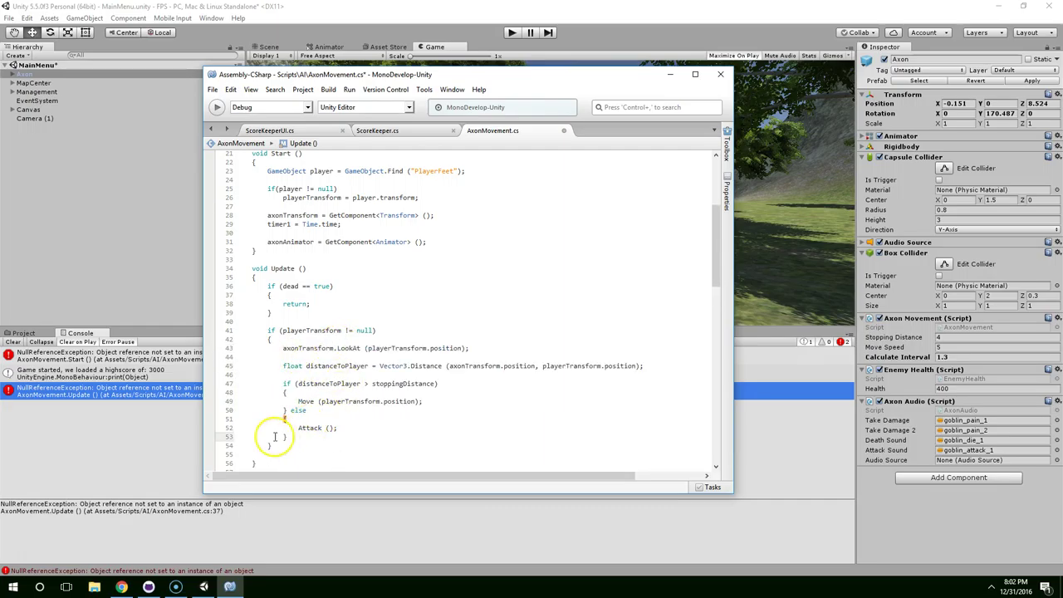
left_click_drag(279, 331, 377, 328)
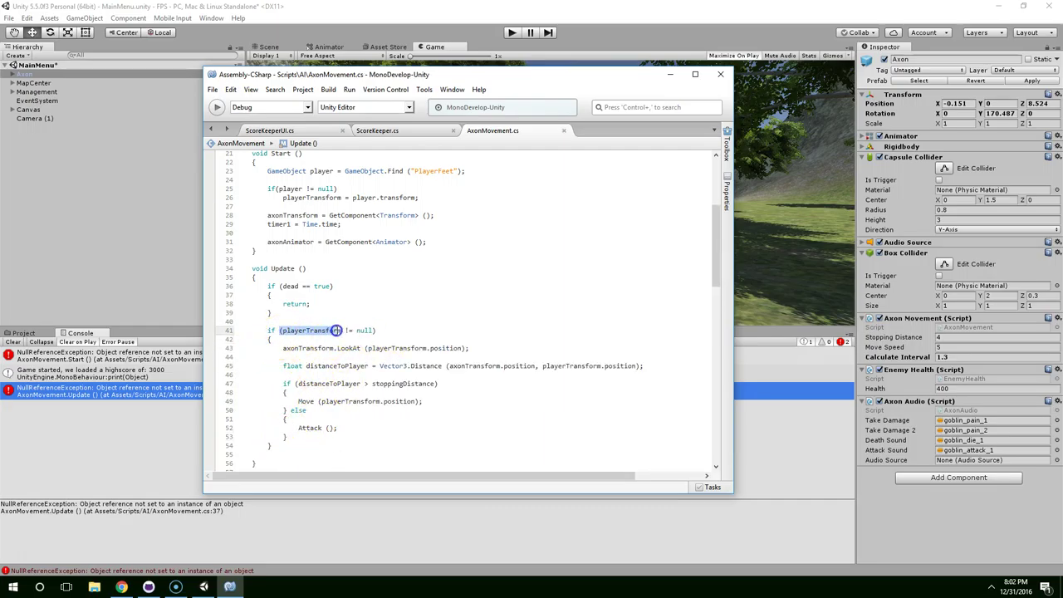
left_click(343, 305)
left_click_drag(282, 356, 304, 434)
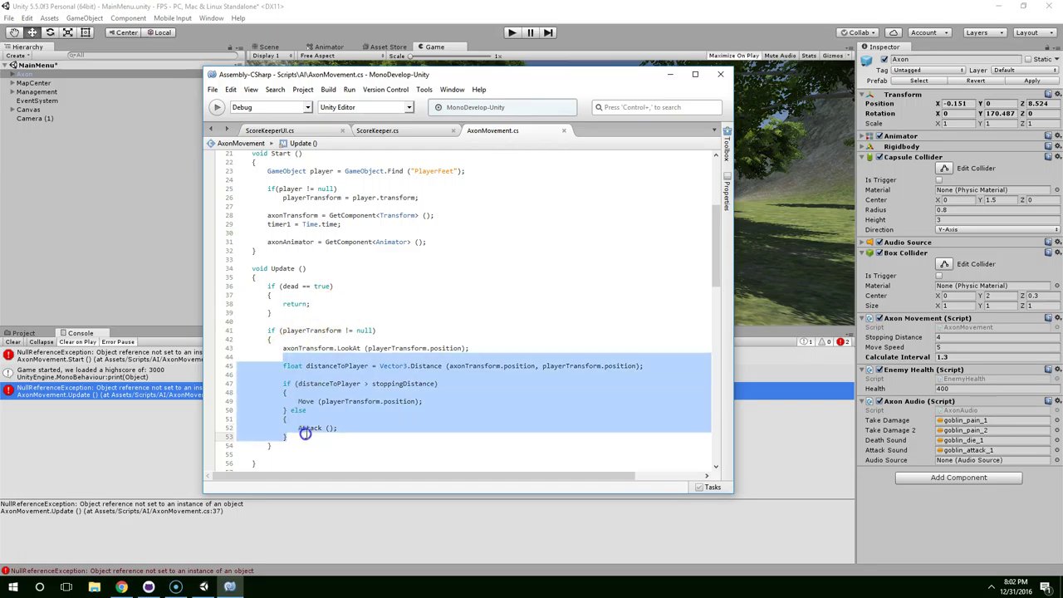
left_click(310, 429)
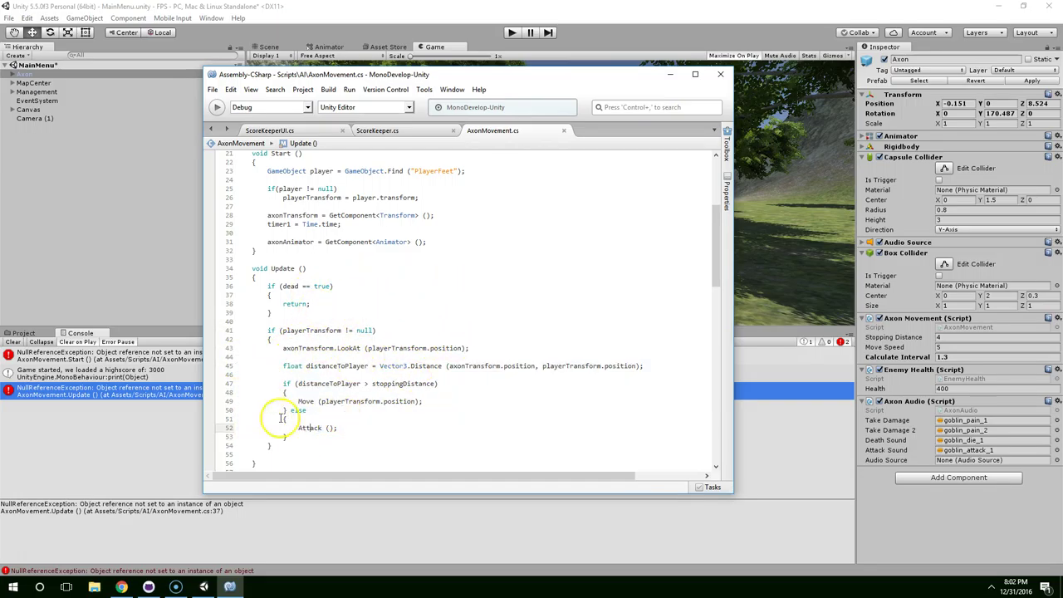
Switch to Unity and clear all messages from the Console
left_click(139, 441)
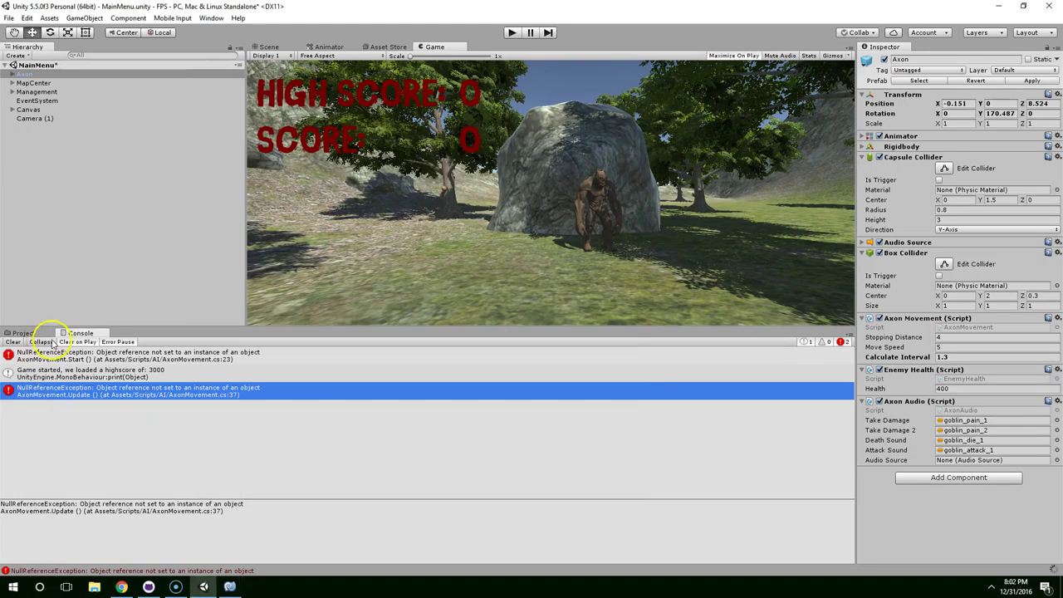
left_click(13, 342)
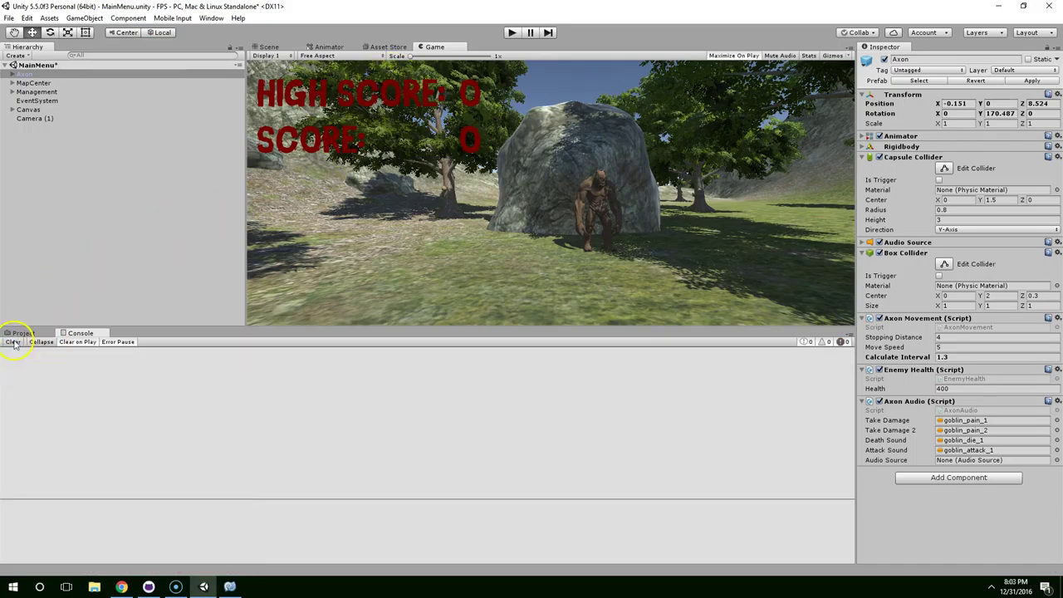
Play-test the MainMenu scene twice to check how the Axon monster behaves without a player
left_click(510, 32)
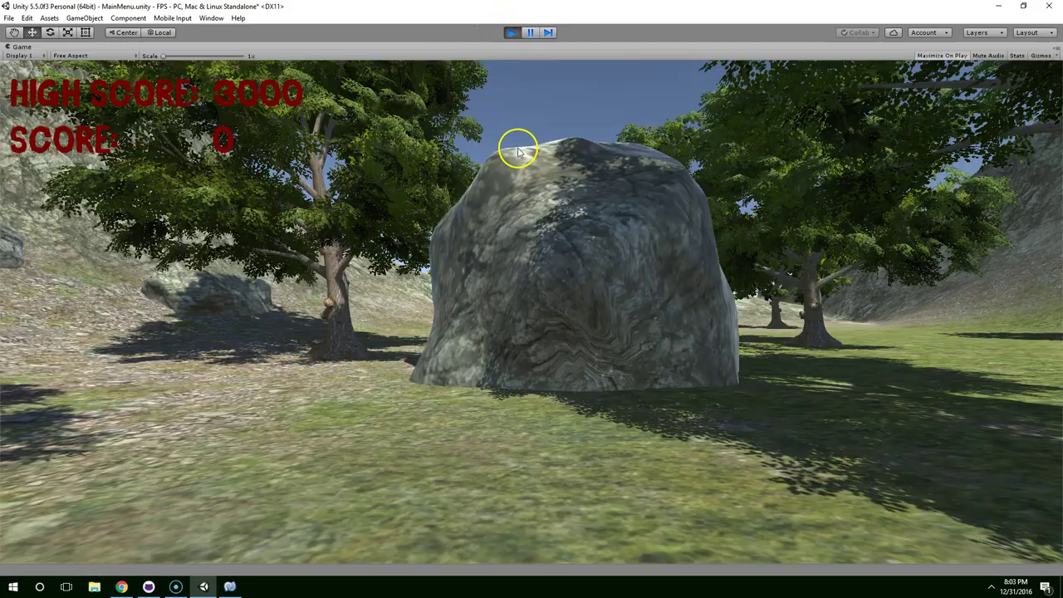
left_click(511, 33)
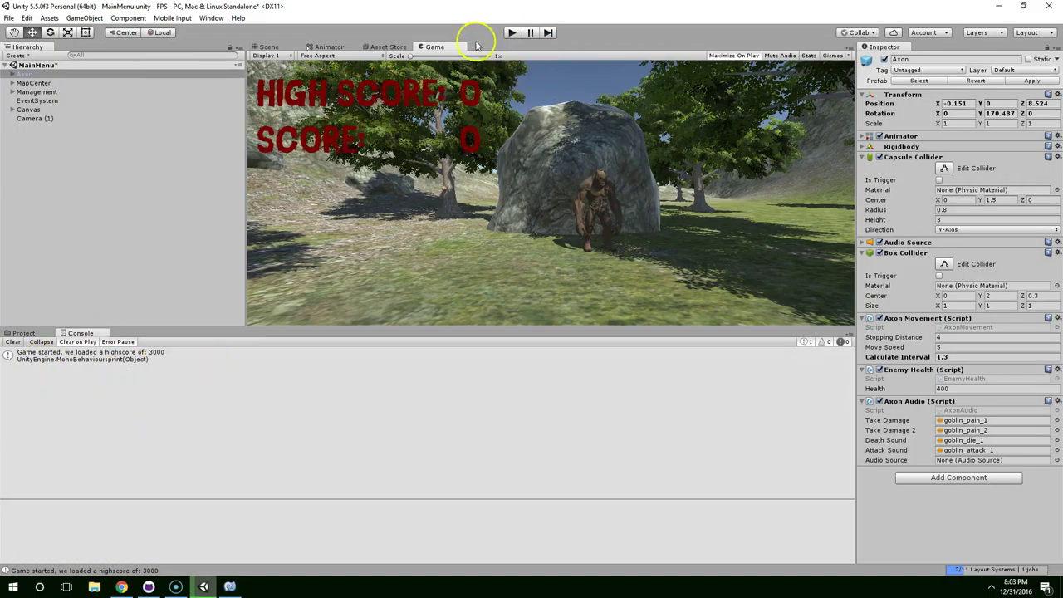
left_click(511, 32)
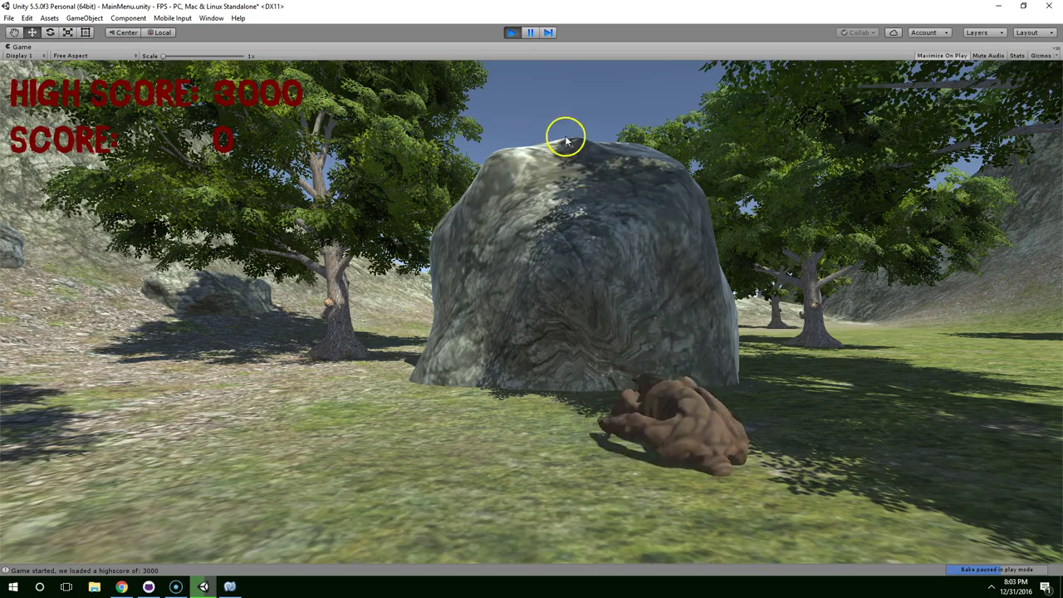
left_click(513, 34)
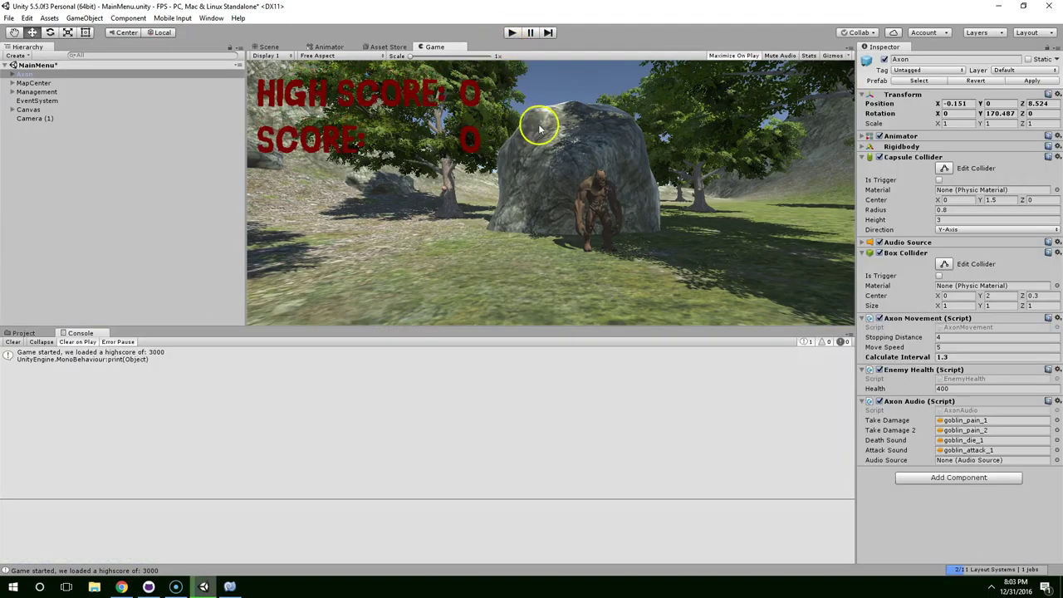
Remove the Rigidbody component from Axon and play-test the scene
left_click(31, 334)
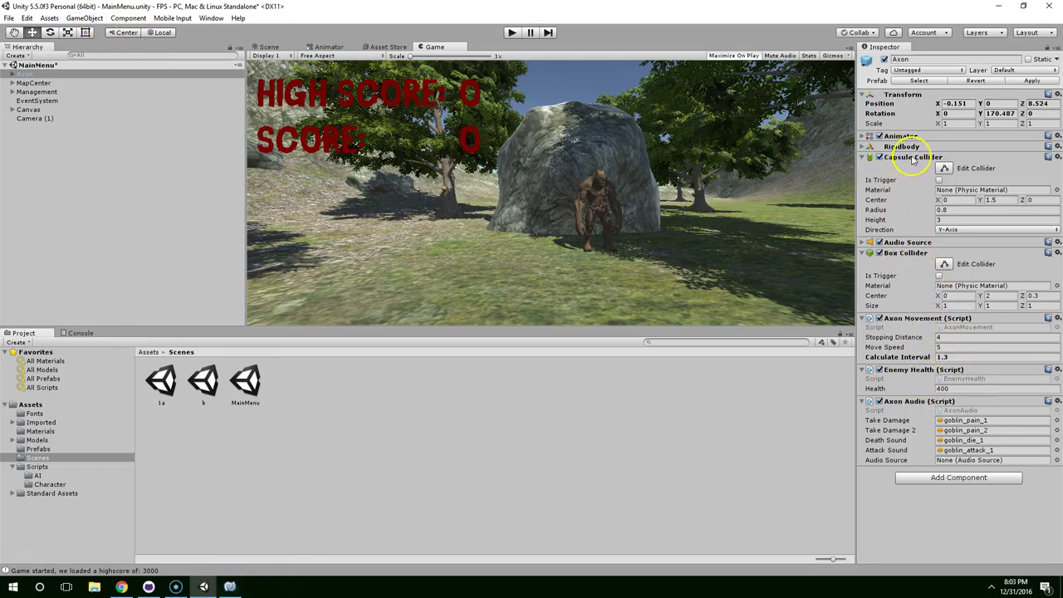
left_click(902, 147)
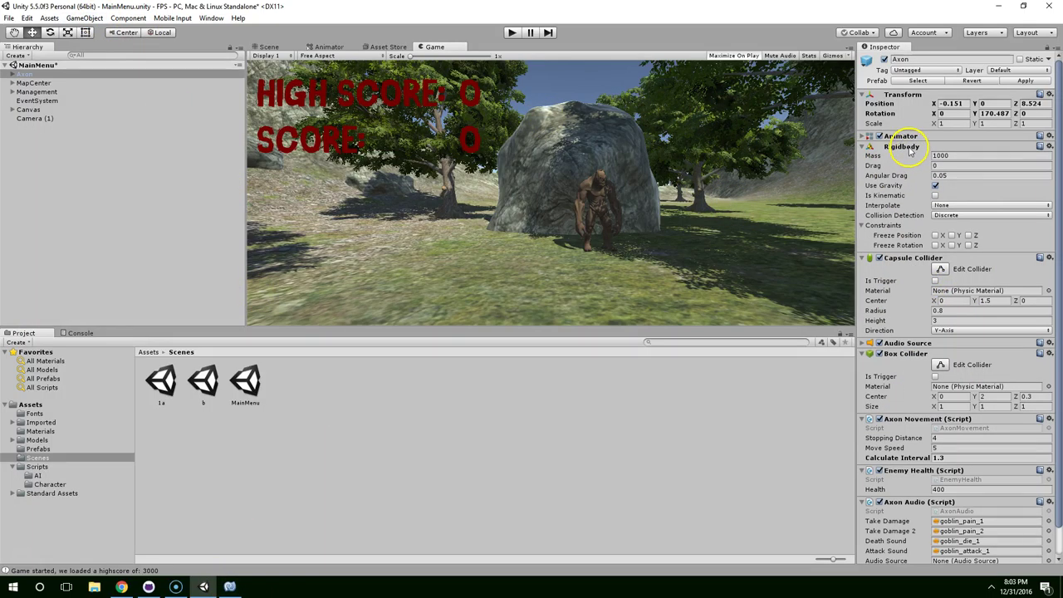
left_click(1050, 148)
left_click(988, 188)
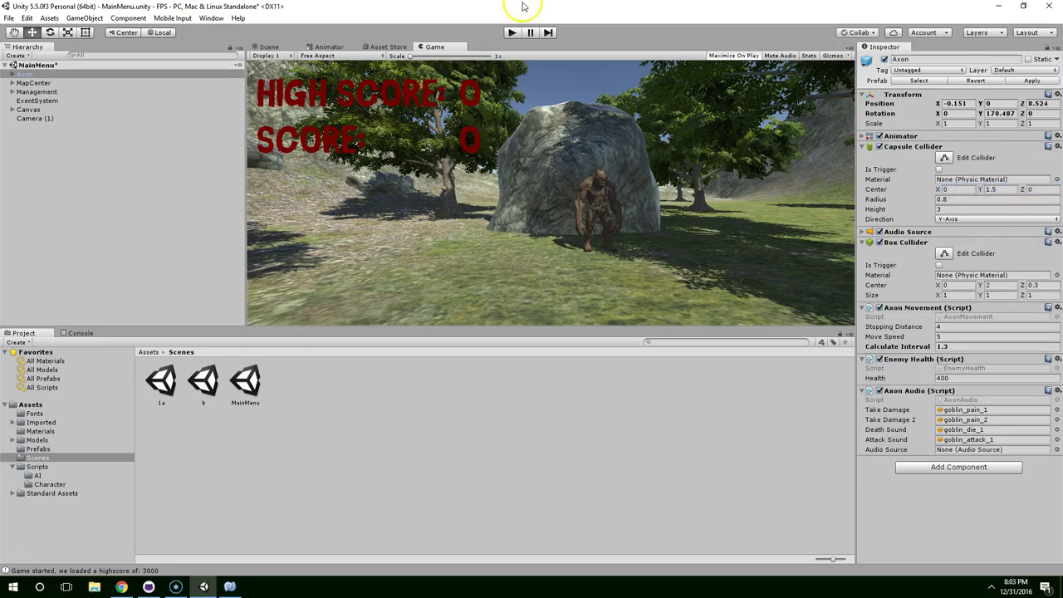
left_click(512, 33)
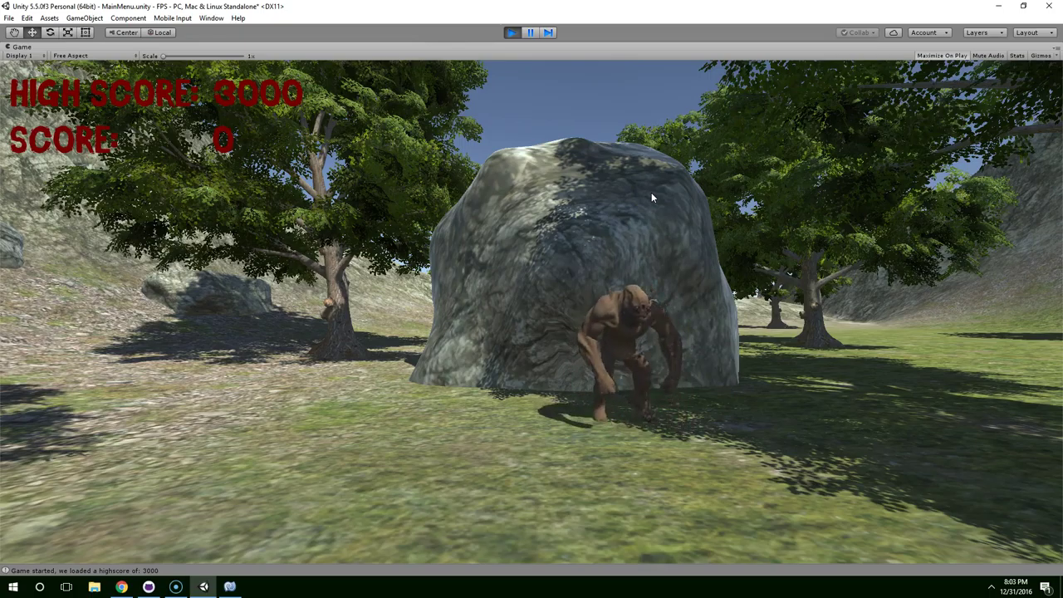
left_click(513, 32)
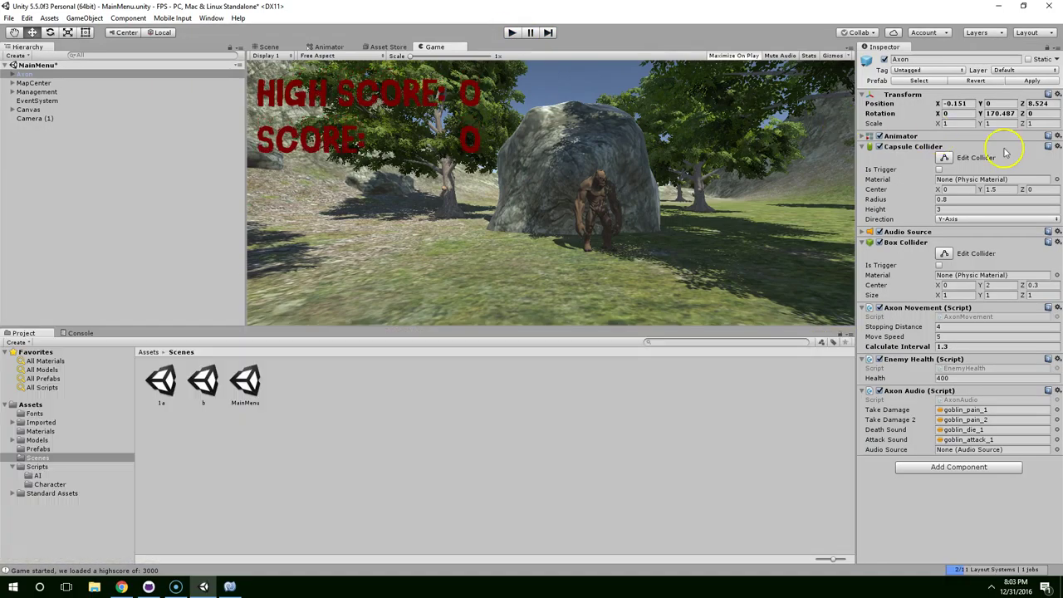
Duplicate Axon's creature1 animator controller and delete the creature1run state from the copy
left_click(904, 138)
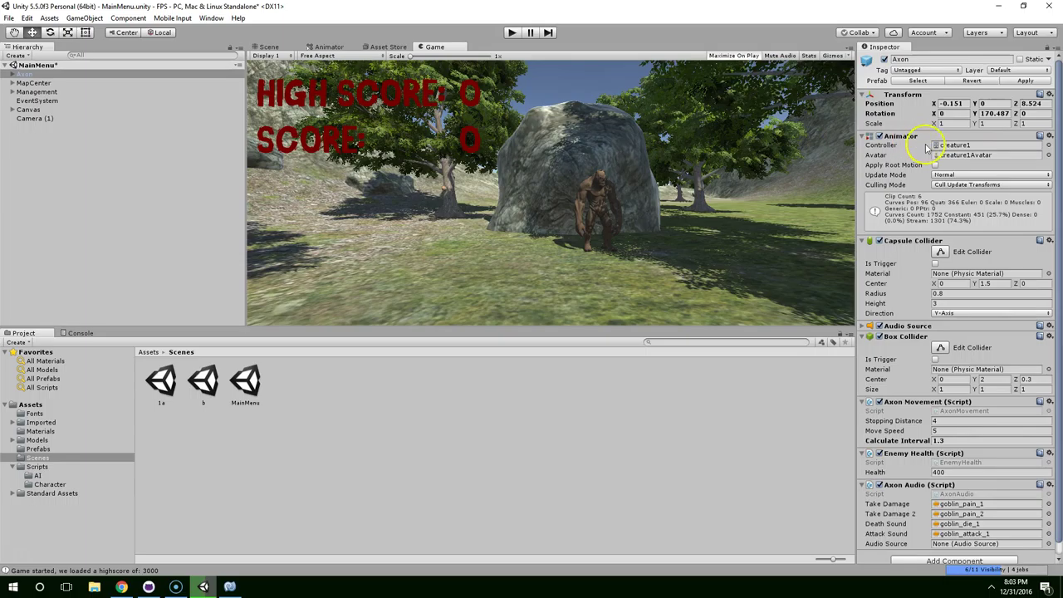
double_click(961, 148)
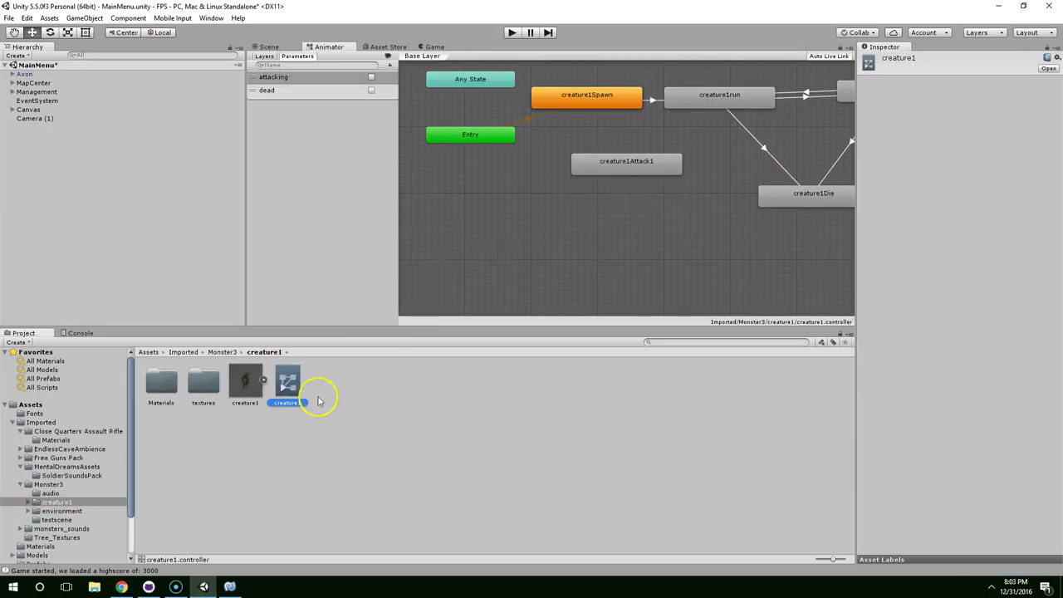
key("ctrl+d")
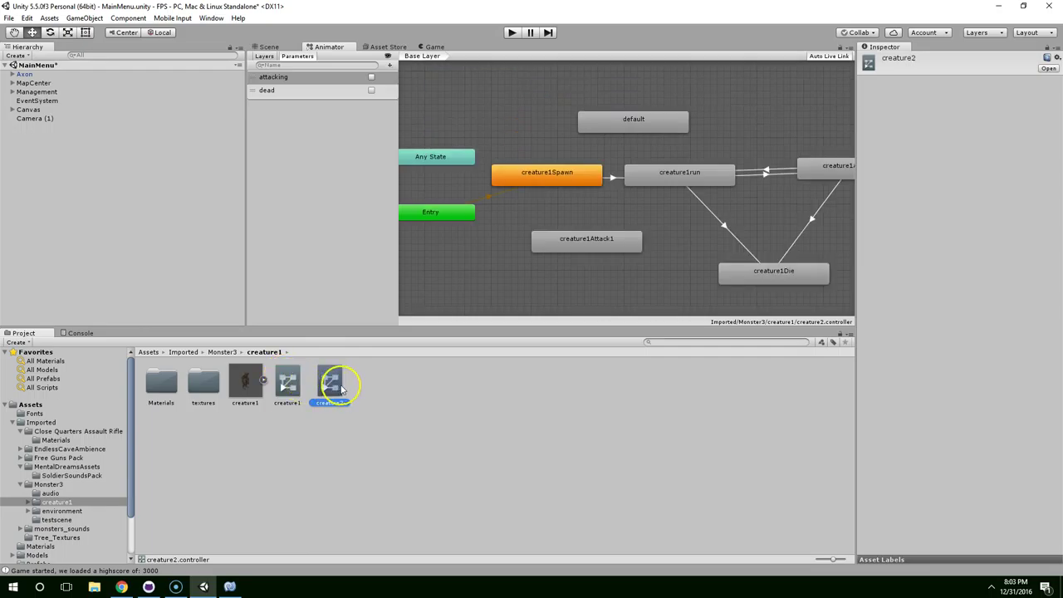
middle_click_drag(675, 172, 650, 175)
left_click(645, 179)
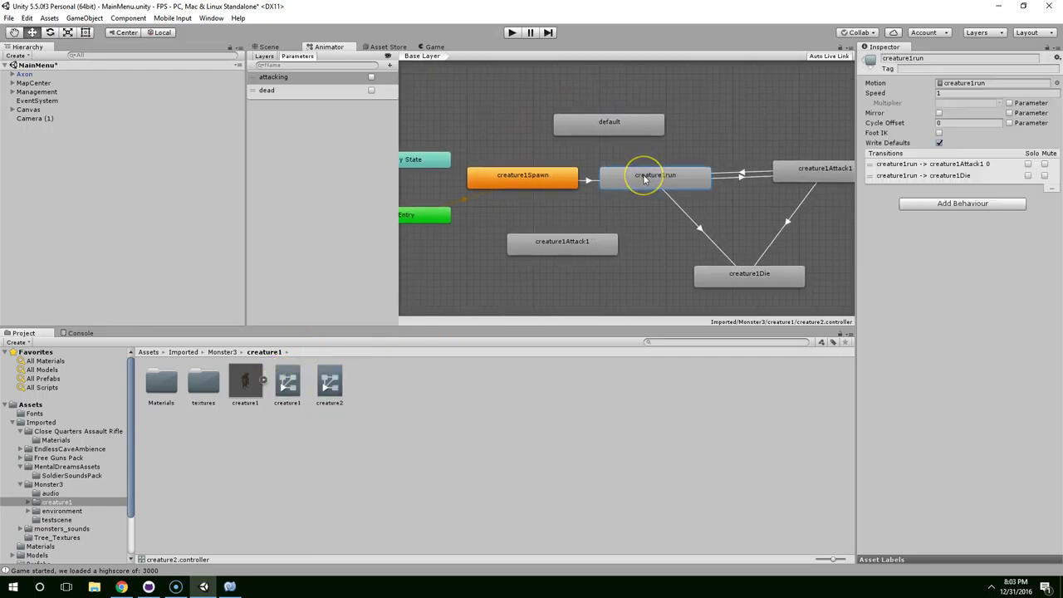
key("Delete")
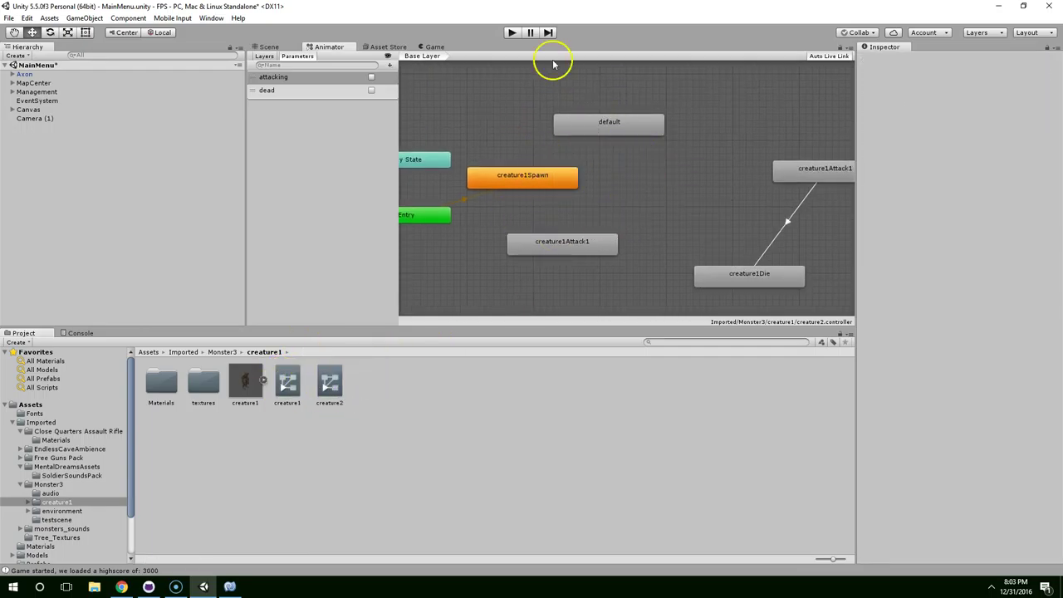
Assign the creature2 controller to Axon's Animator and play-test the scene
left_click(25, 75)
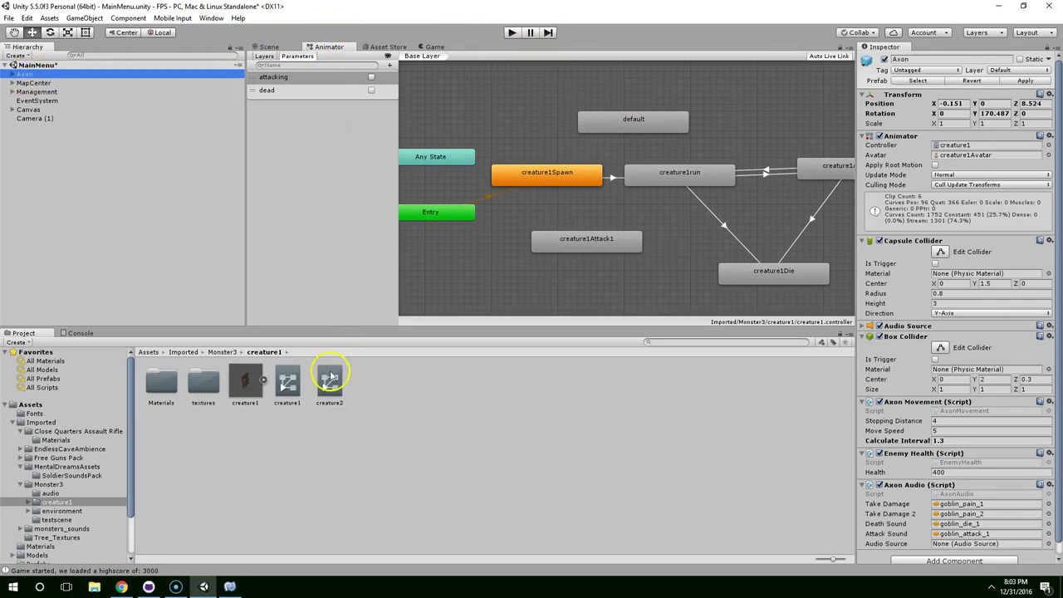
left_click_drag(330, 382, 954, 181)
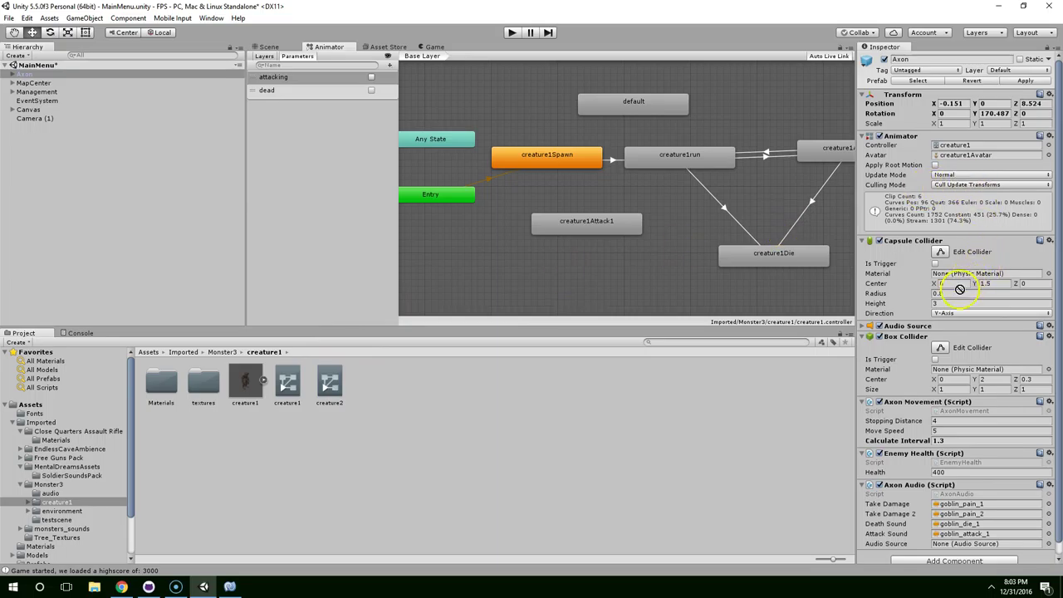
left_click_drag(982, 378, 962, 148)
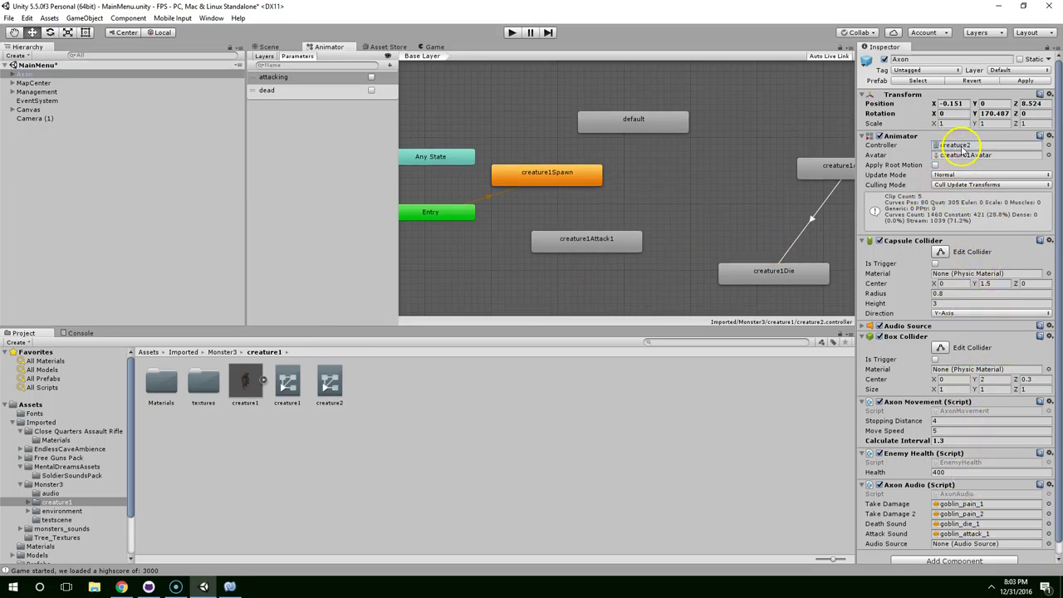
left_click(512, 32)
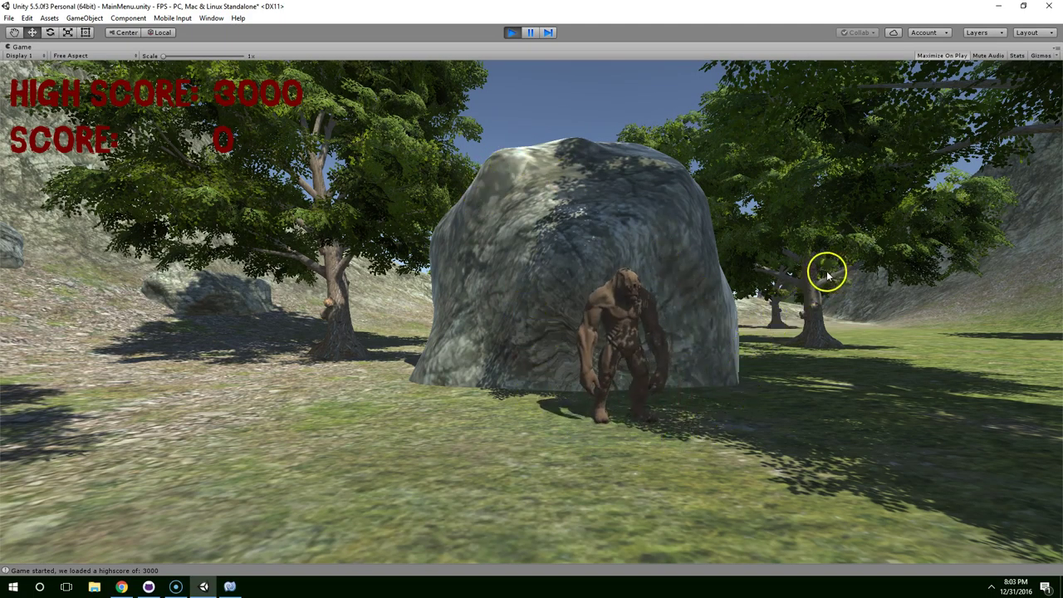
left_click(508, 32)
Find the creature1Idle clip inside the creature1 model and add it as a state in the creature2 controller
double_click(330, 384)
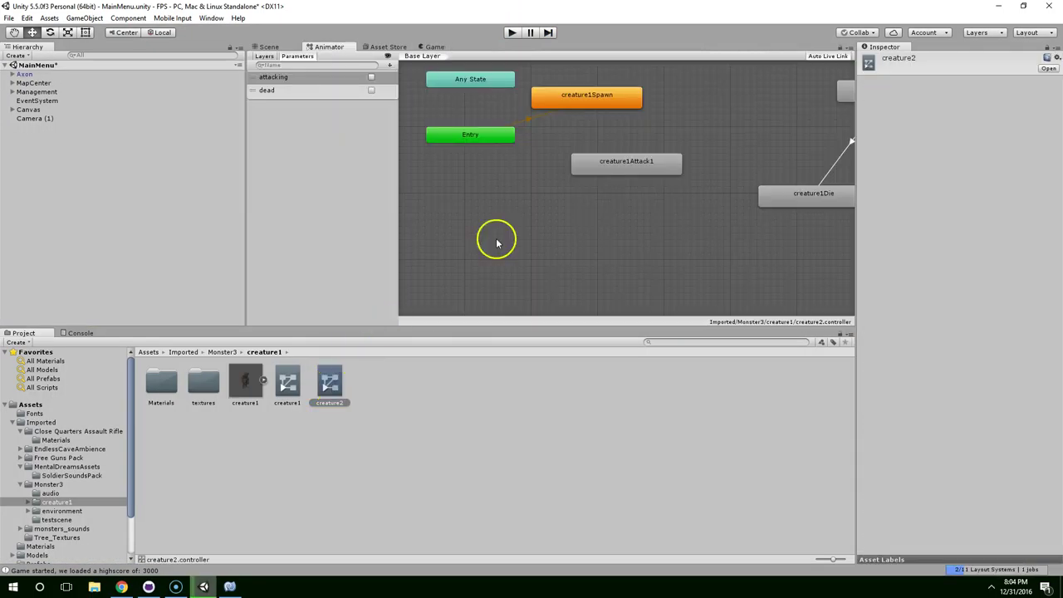
left_click(265, 380)
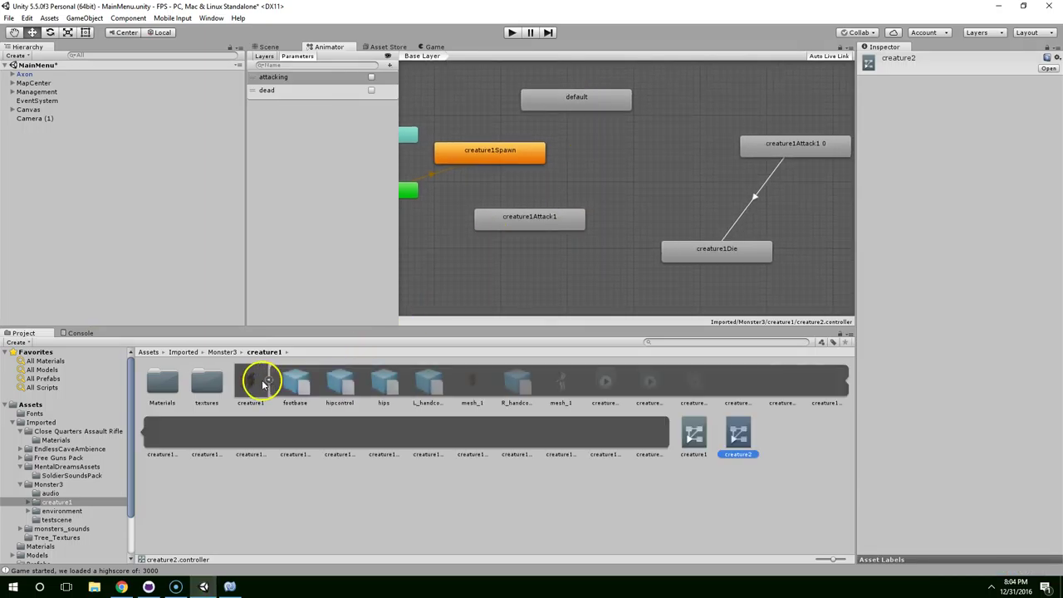
left_click(519, 385)
key("Right")
key("Right")
key("Right")
key("Right")
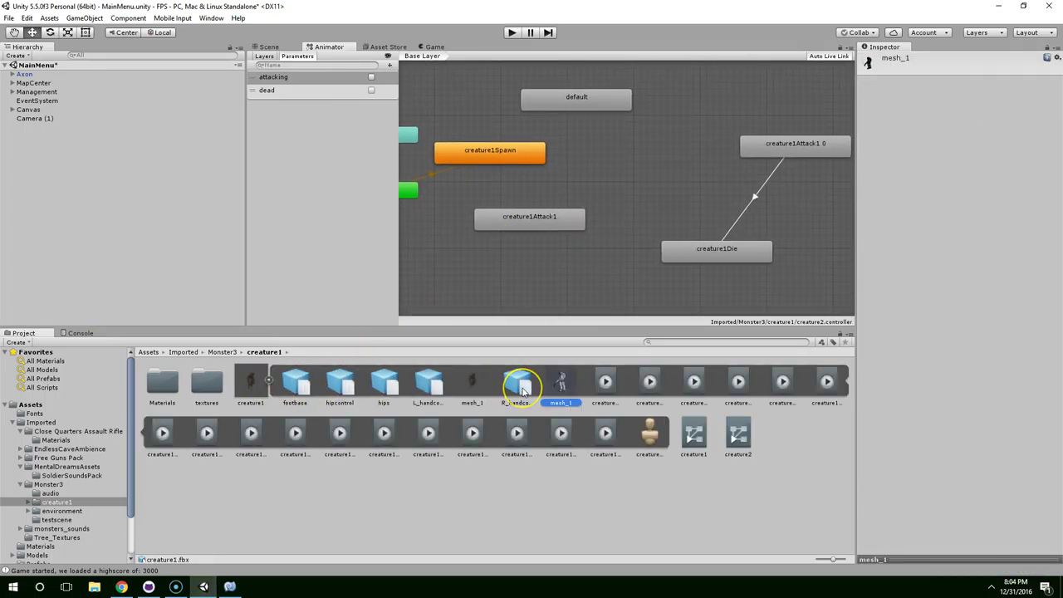
key("Right")
key("Right")
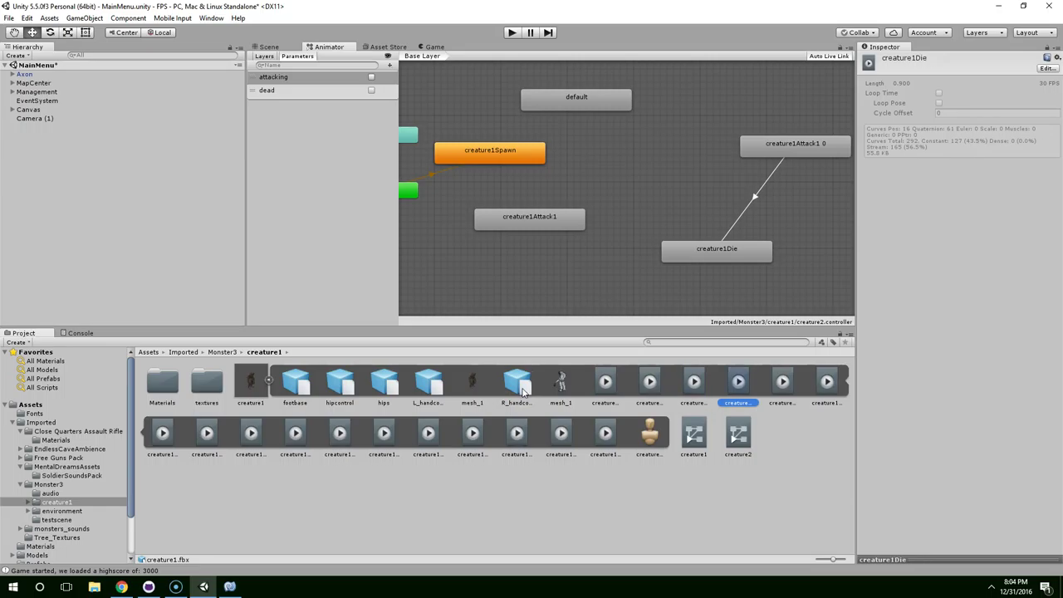
key("Right")
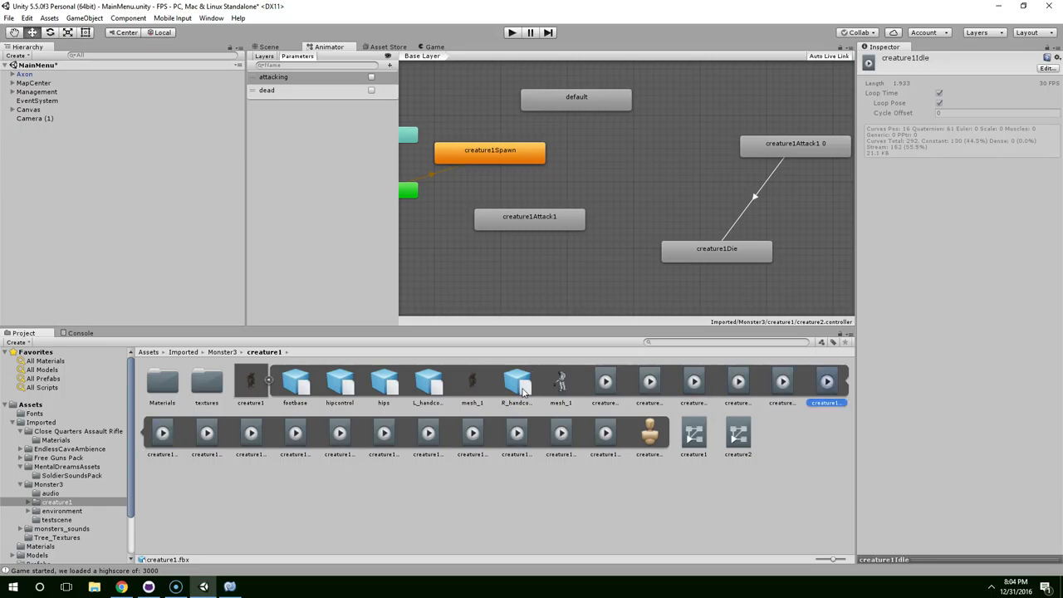
left_click_drag(826, 381, 613, 147)
Make a transition from creature1Spawn to creature1Idle and play-test the scene
right_click(540, 152)
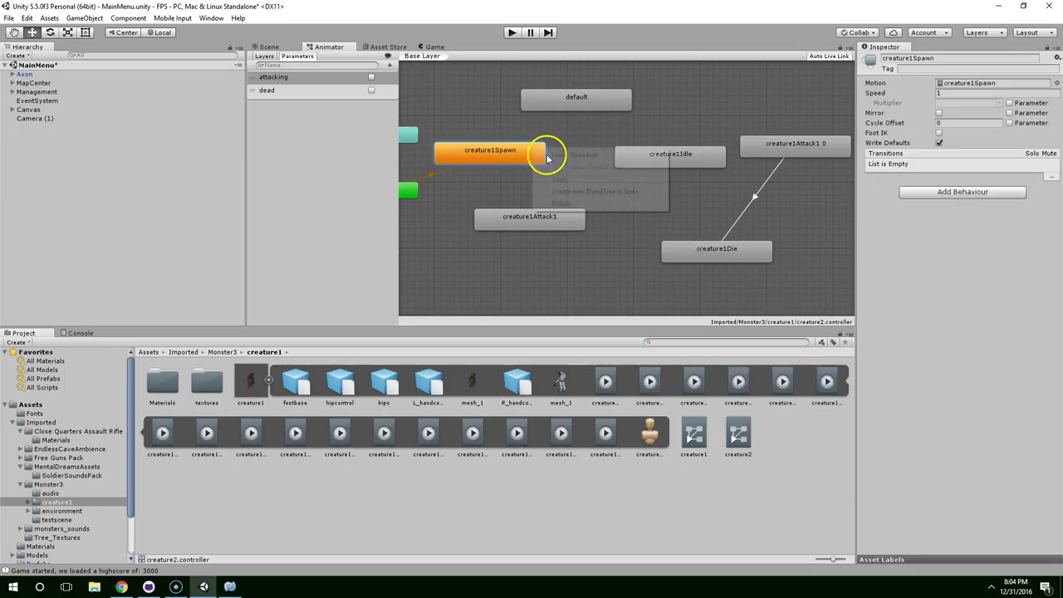
left_click(575, 156)
left_click(632, 158)
left_click(511, 32)
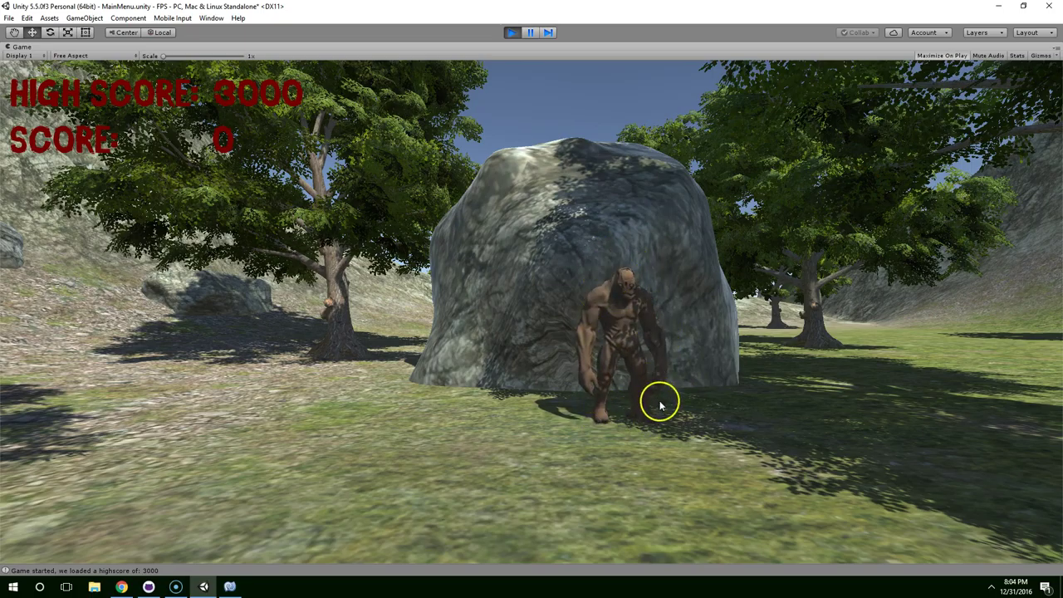
left_click(512, 32)
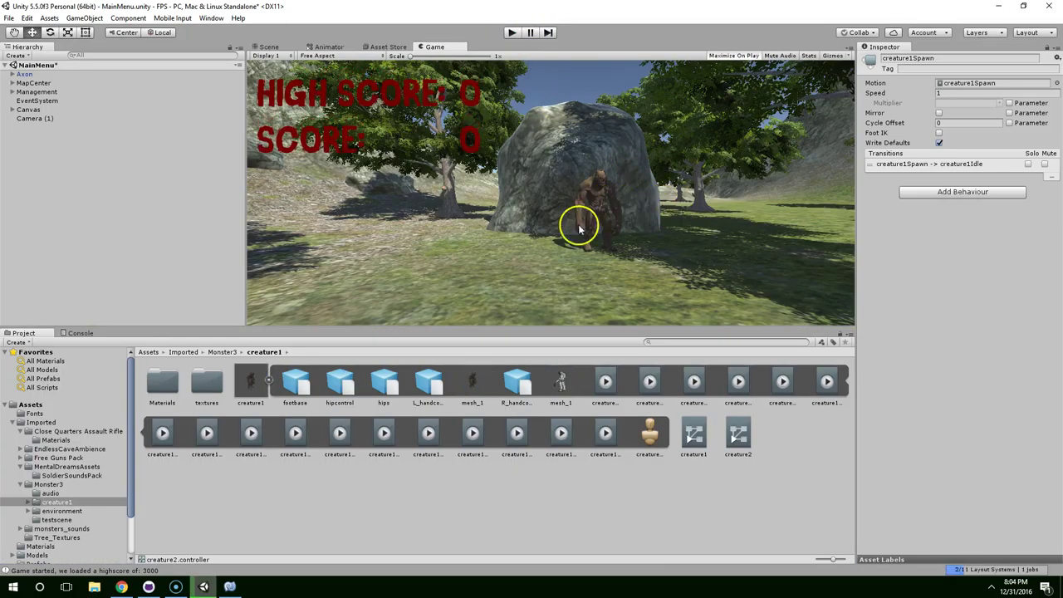
Add a transition from Entry to creature1Idle and set creature1Idle as the layer's default state
left_click(323, 46)
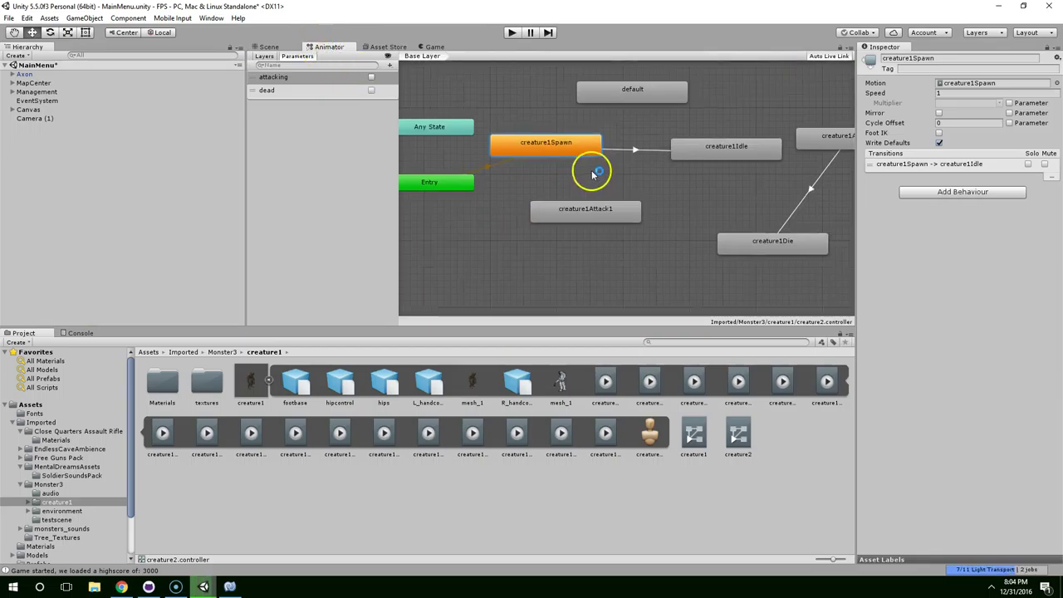
left_click(454, 181)
right_click(469, 174)
left_click(498, 183)
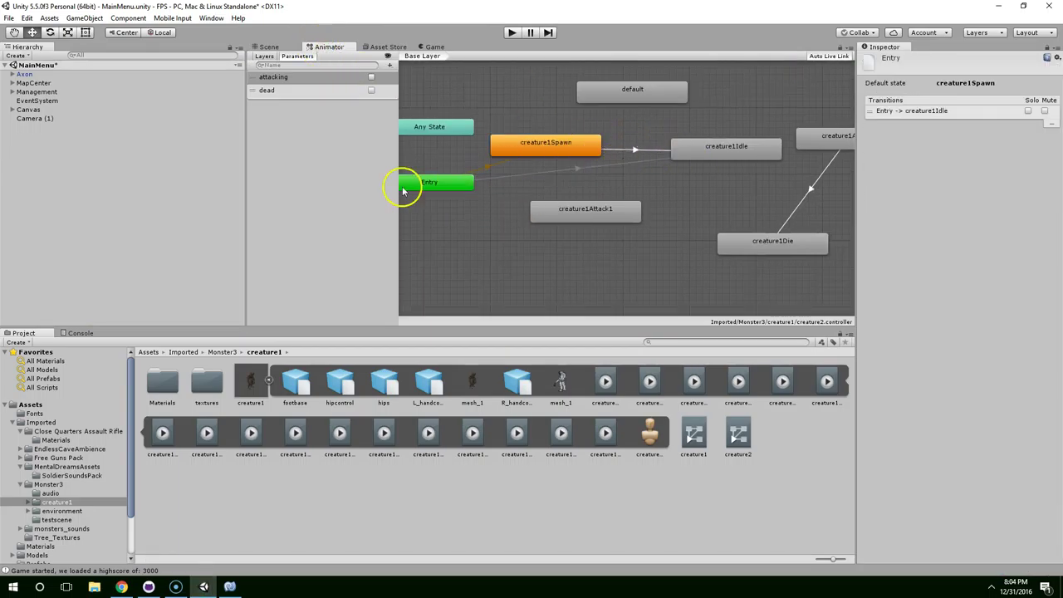
left_click(703, 150)
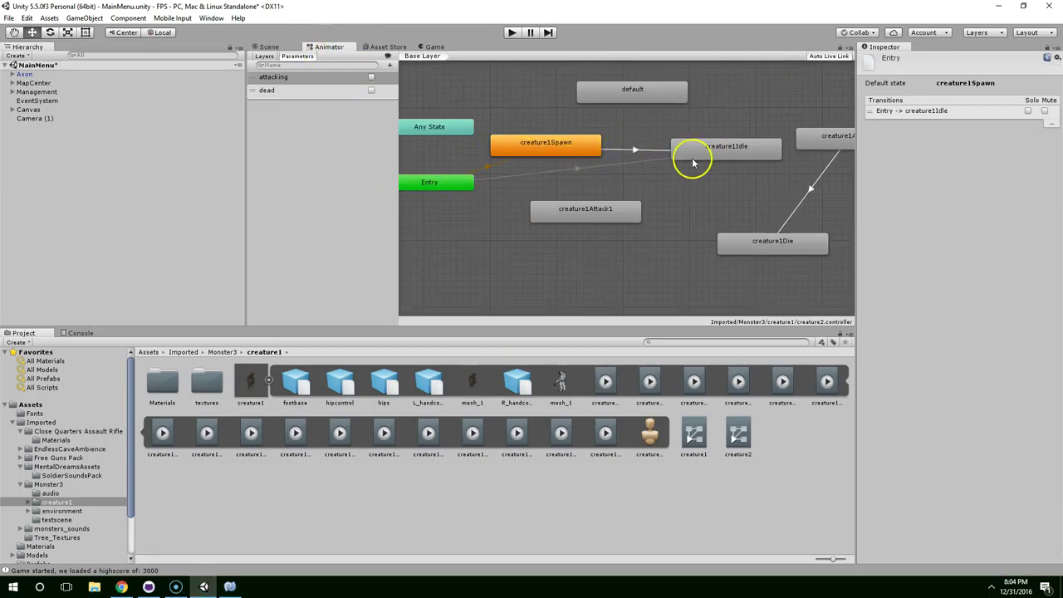
right_click(725, 156)
left_click(759, 175)
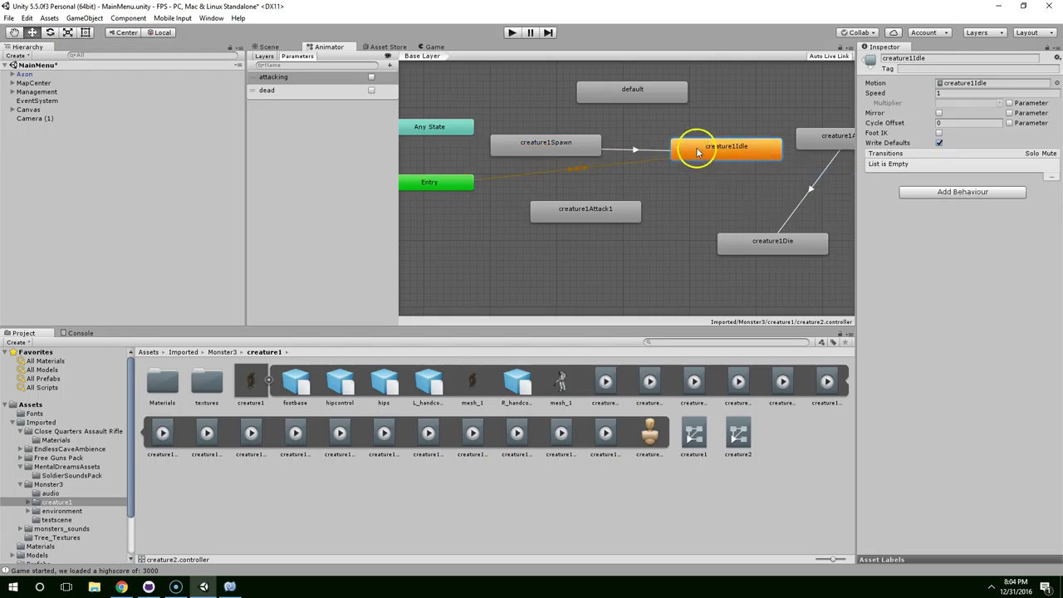
Play-test the scene to check that Axon starts directly in its idle animation
left_click(511, 32)
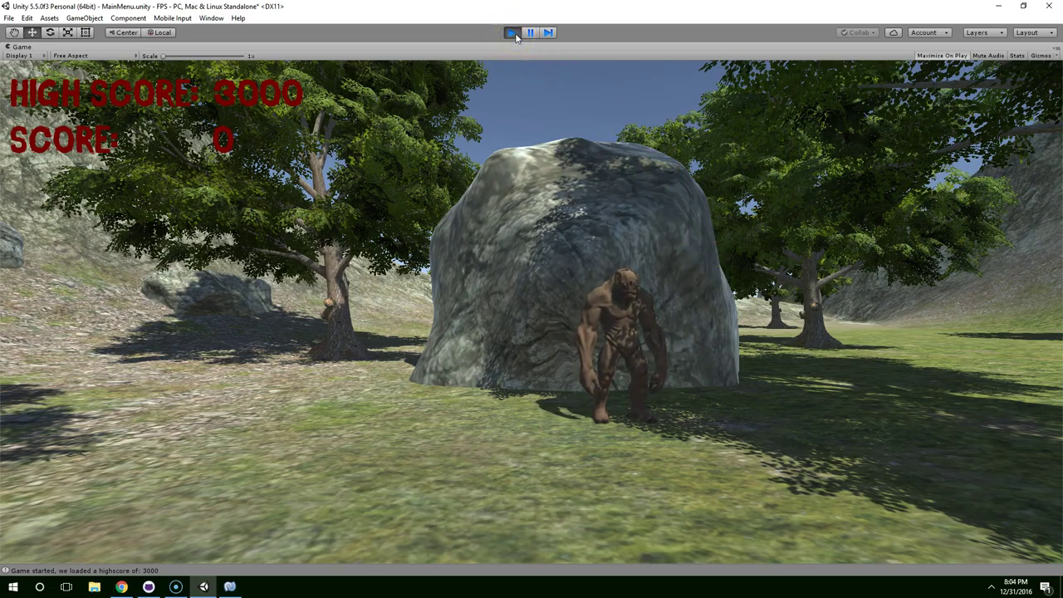
left_click(598, 256)
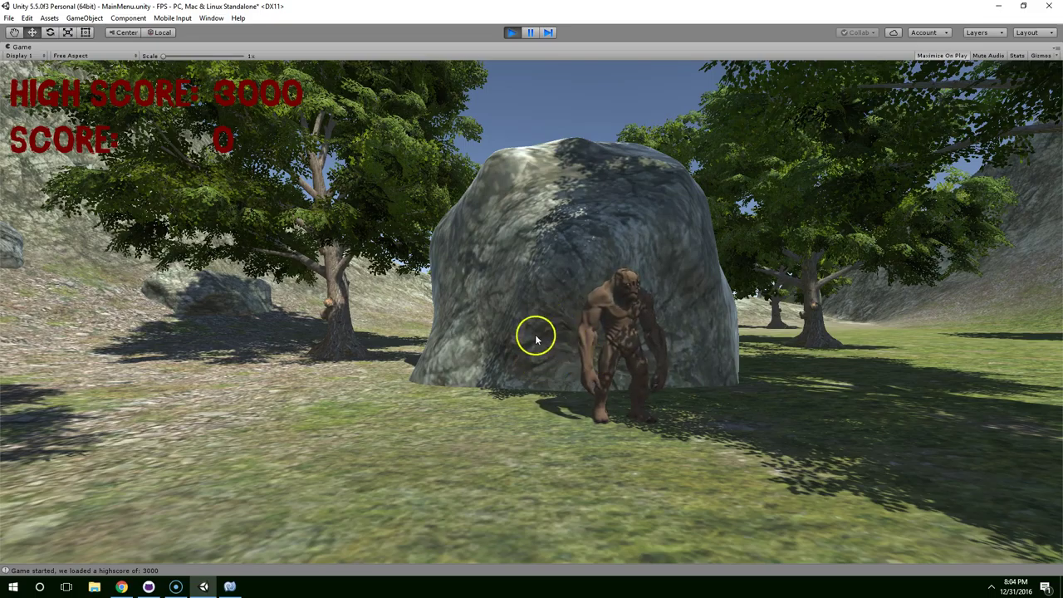
left_click(511, 32)
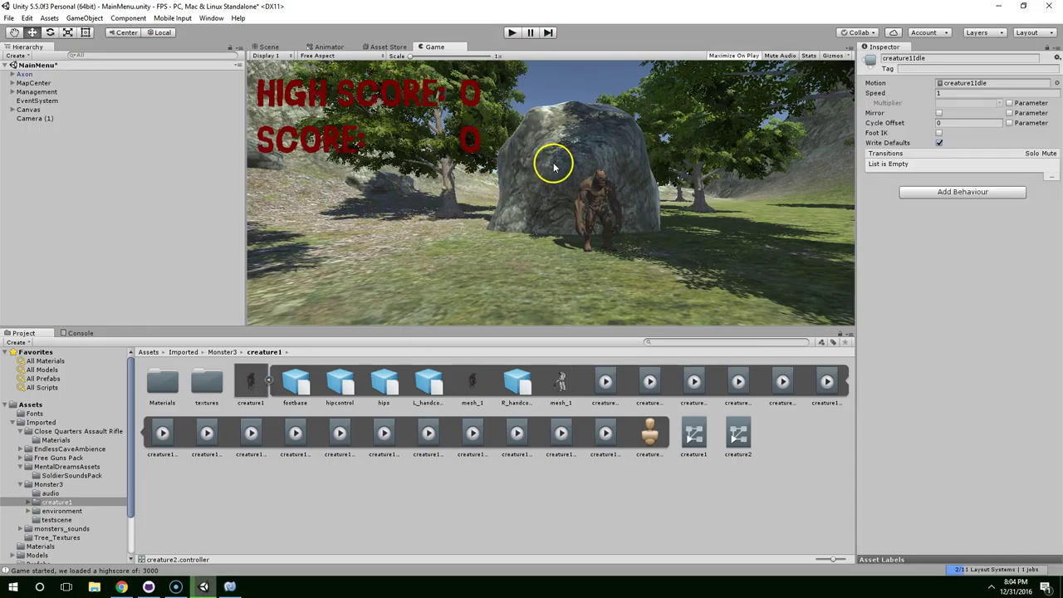
Rotate the large rock behind Axon to a Y rotation of about -25 degrees and play-test the scene
left_click(264, 46)
left_click(582, 116)
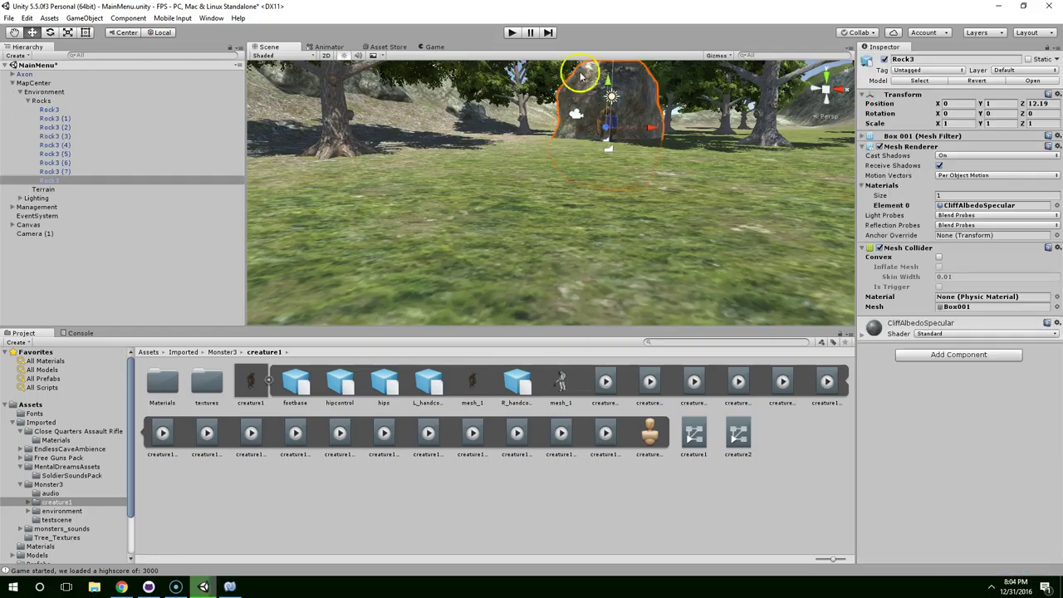
middle_click_drag(563, 94, 550, 162)
scroll(506, 270, "up", 2)
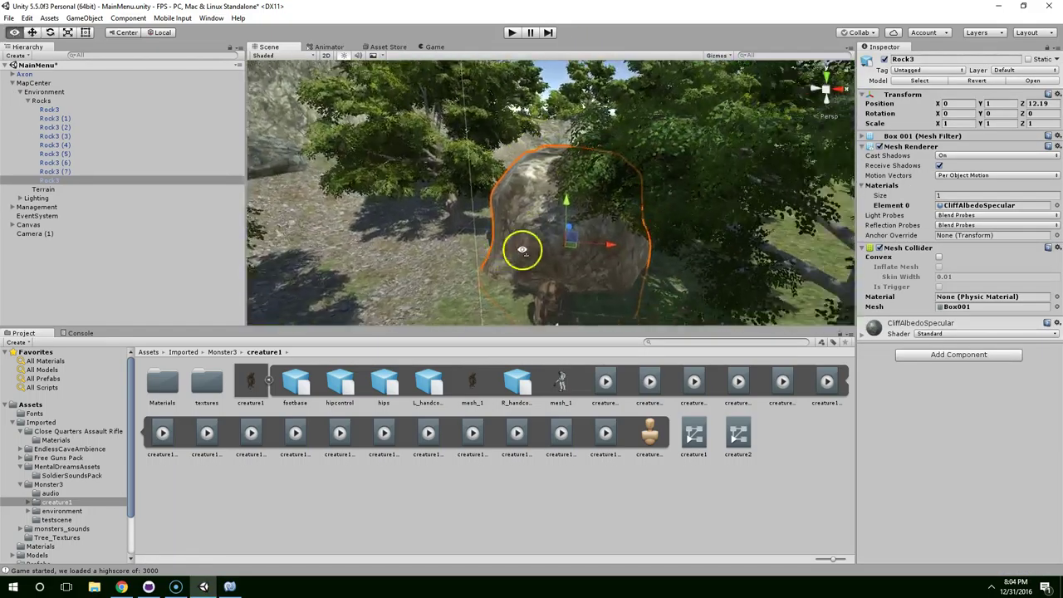
scroll(523, 250, "up", 1)
middle_click_drag(702, 162, 629, 162)
left_click_drag(629, 162, 544, 152, "alt")
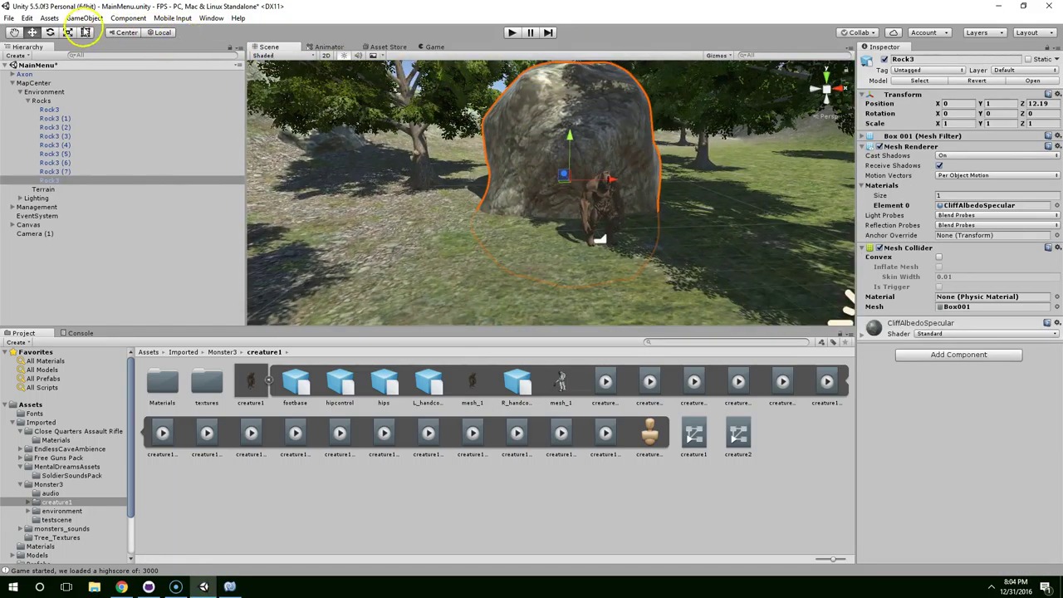
left_click(50, 32)
left_click_drag(563, 190, 608, 193)
left_click(512, 32)
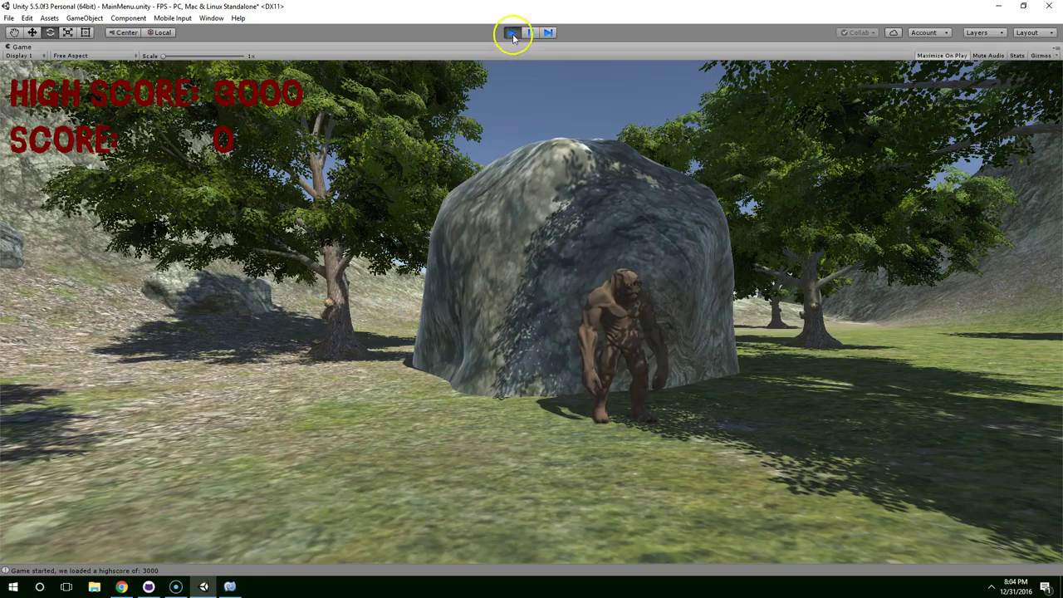
left_click(512, 32)
Fine-tune the large rock's Y rotation to about -22 degrees, checking its look in play mode between adjustments
left_click_drag(569, 194, 558, 190)
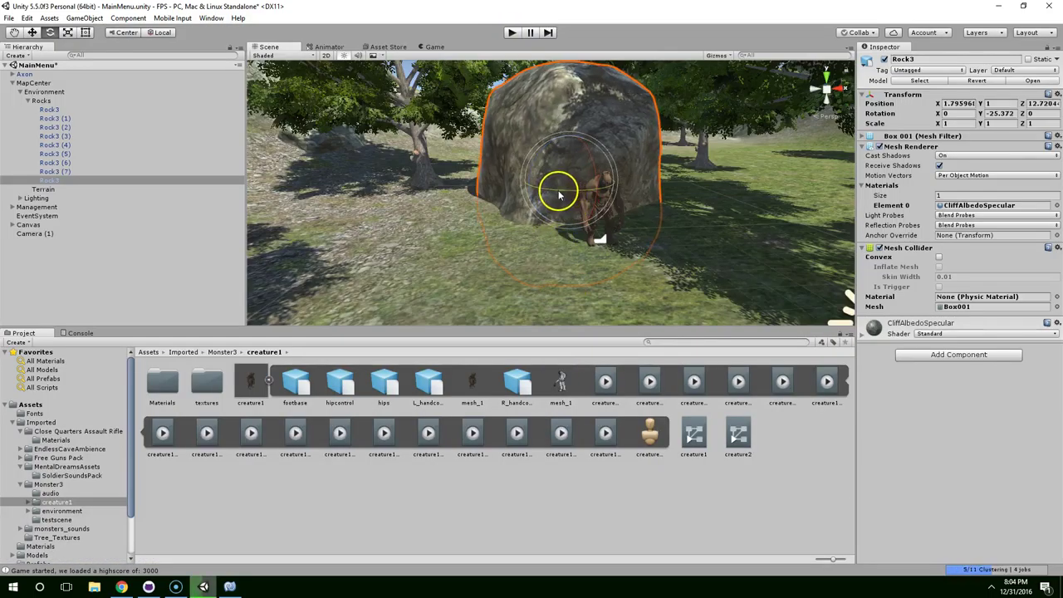
left_click(512, 32)
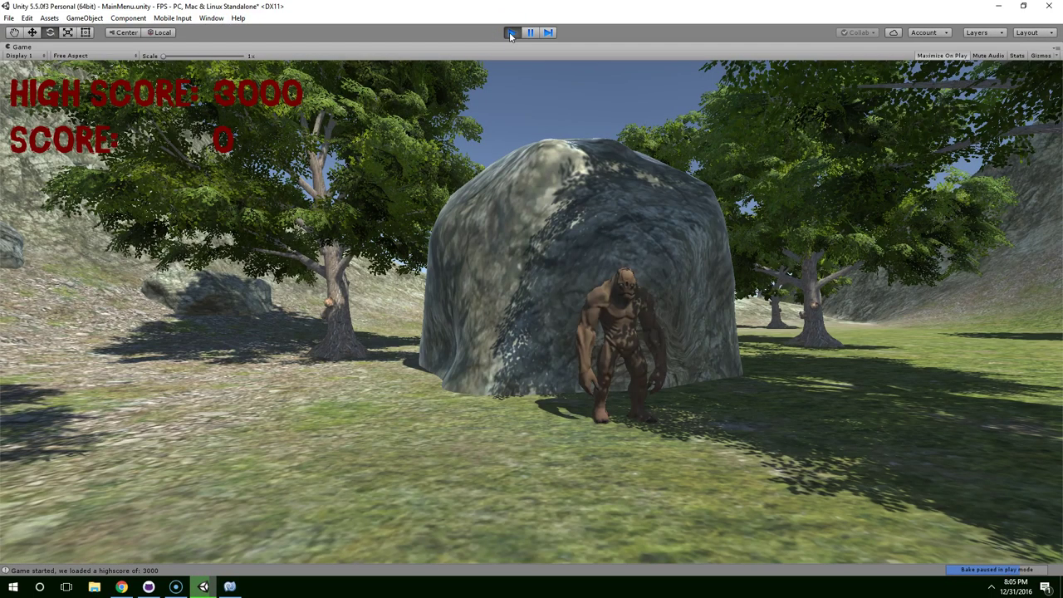
left_click(512, 32)
left_click(589, 243)
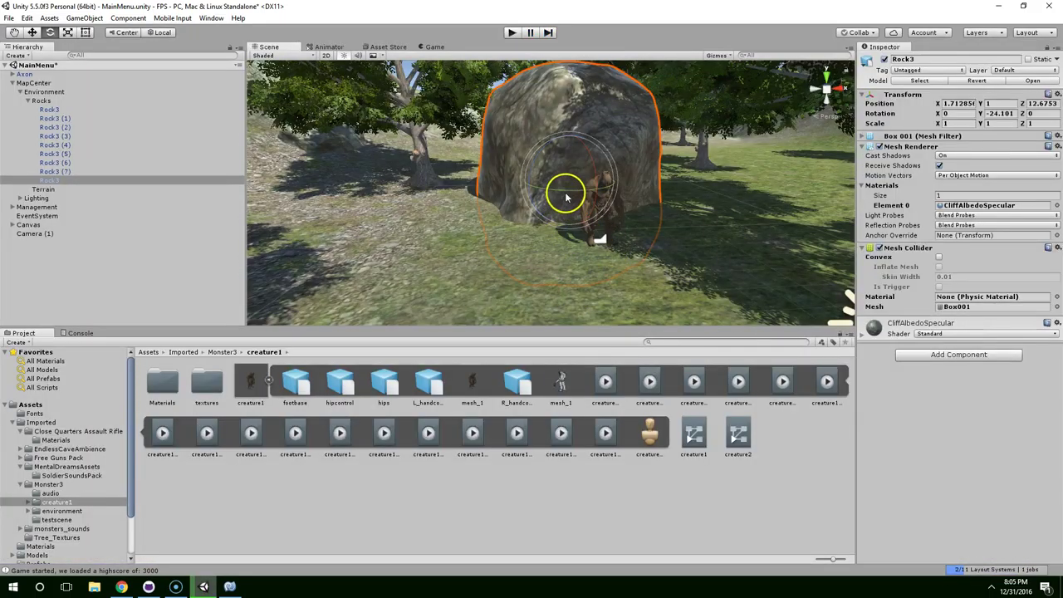
left_click_drag(565, 193, 593, 185)
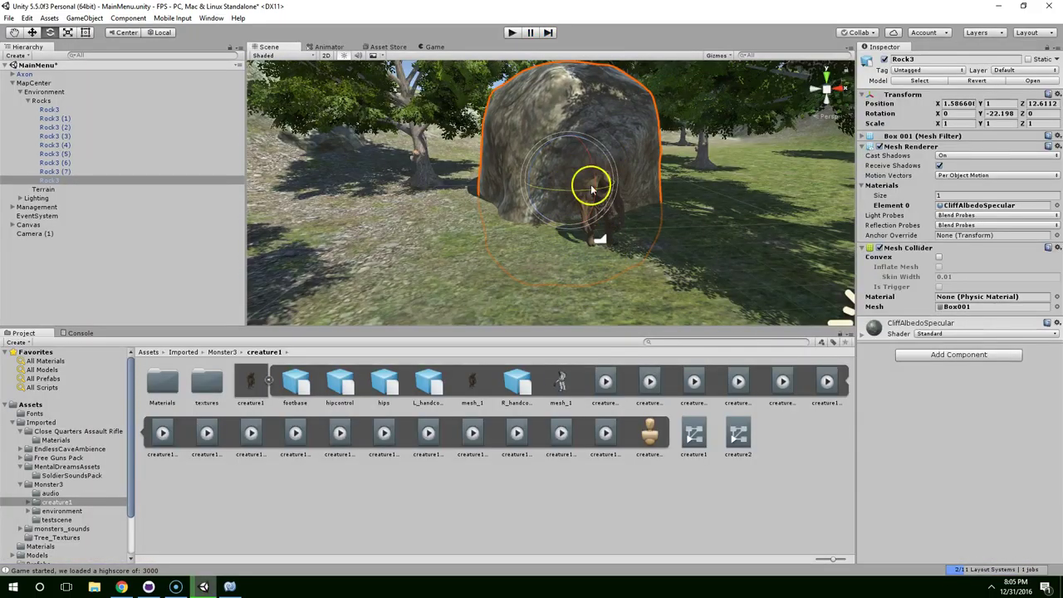
Play-test the scene to check the rock behind Axon and save the MainMenu scene
left_click(512, 33)
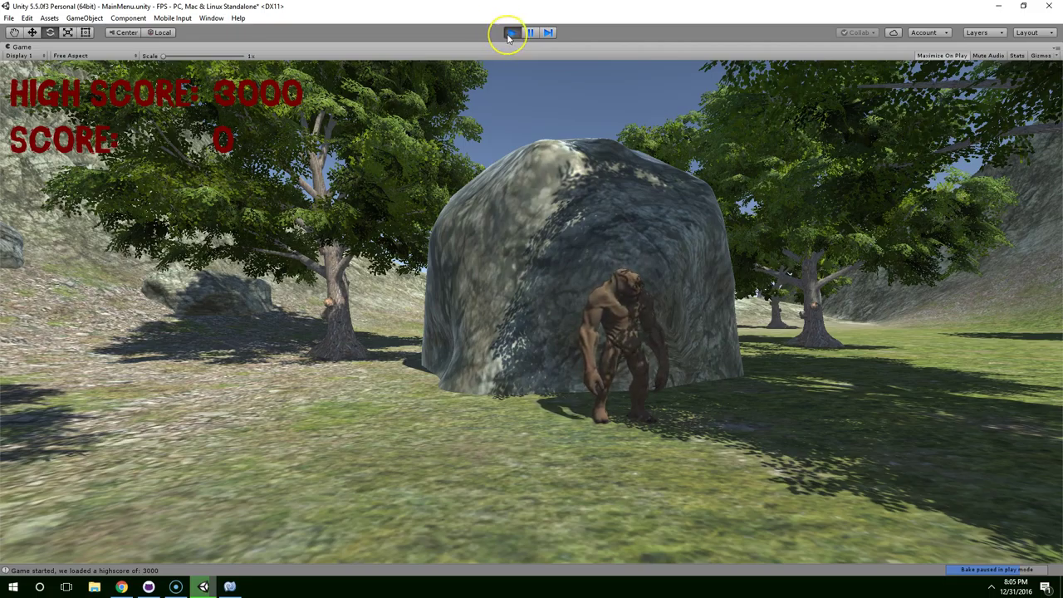
left_click(511, 34)
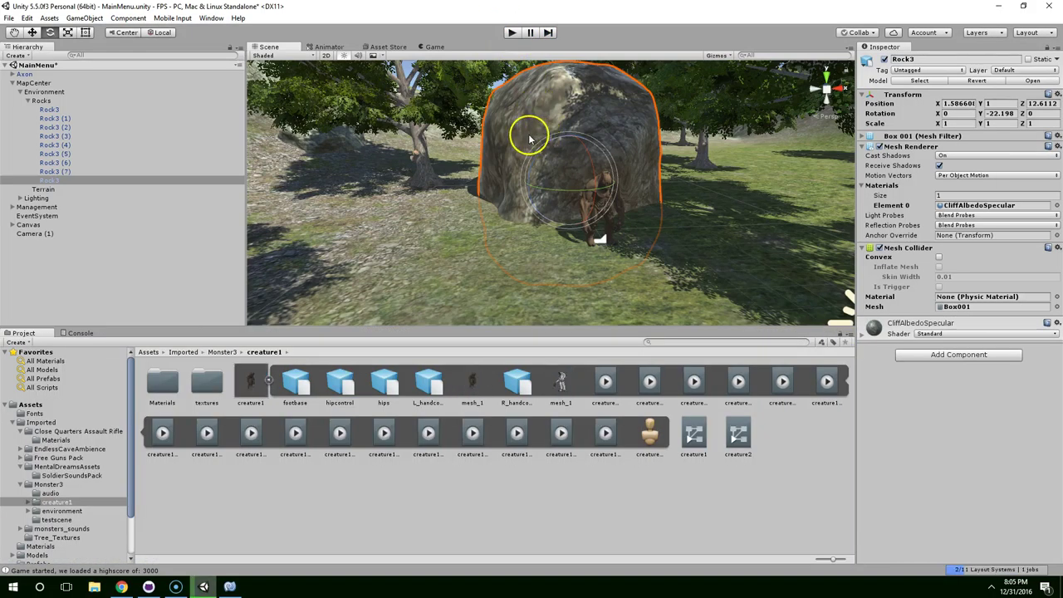
key("f")
scroll(434, 118, "down", 2)
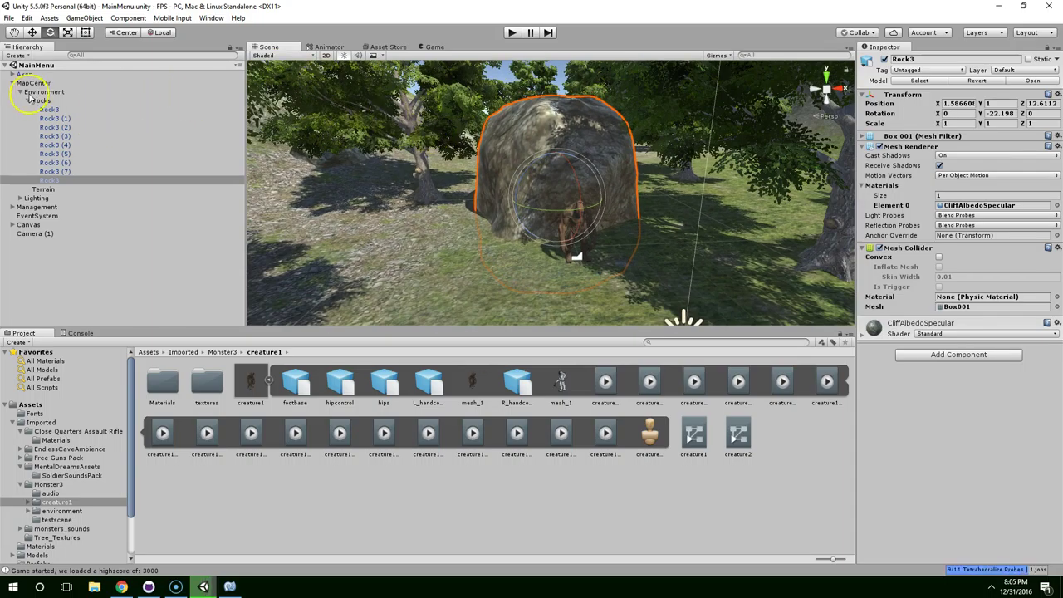
Deactivate Text_HighScore, Text_Score, Text_ScoreValue and Text_HighScoreValue under the Canvas
left_click(12, 83)
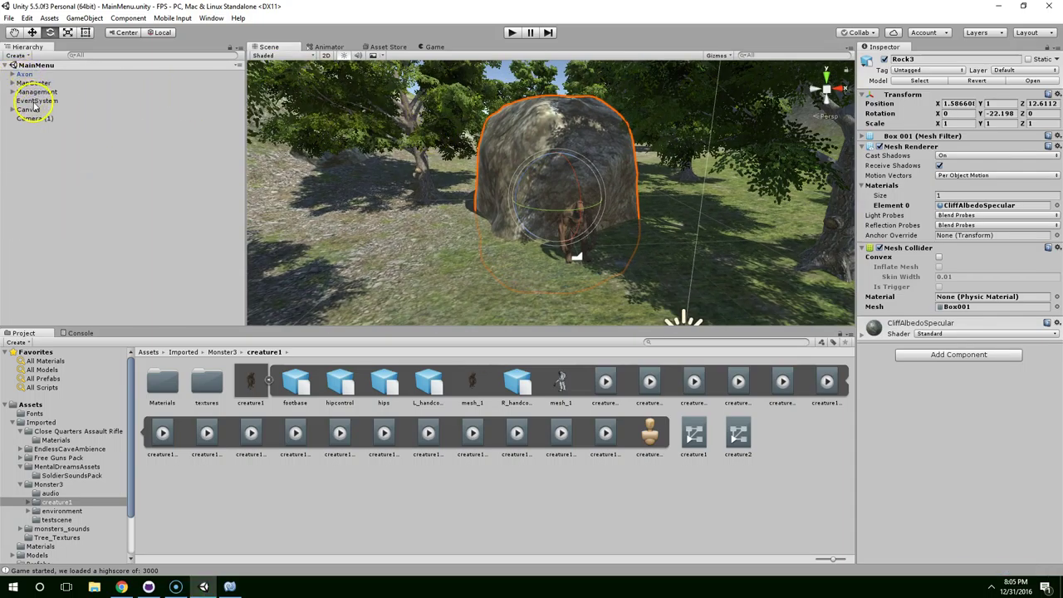
left_click(26, 109)
left_click(12, 109)
left_click(46, 119)
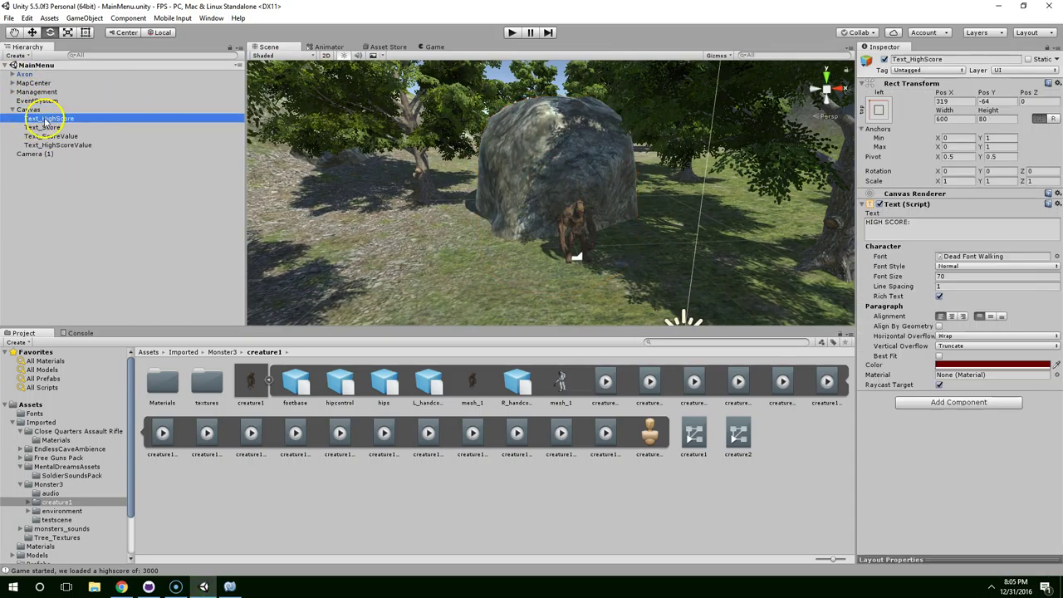
left_click(52, 136, "shift")
left_click(55, 144, "shift")
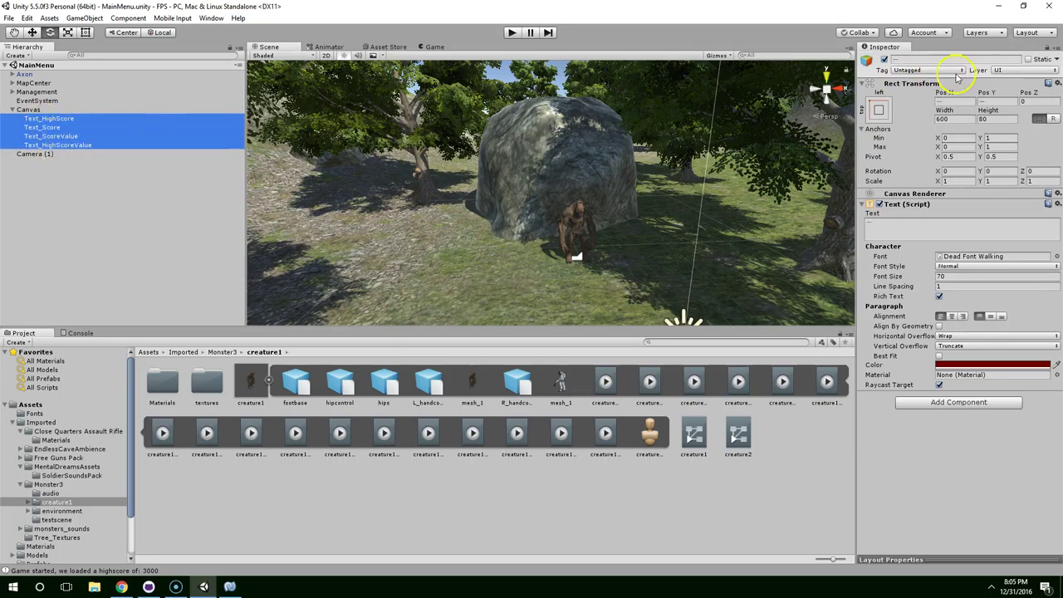
left_click(885, 59)
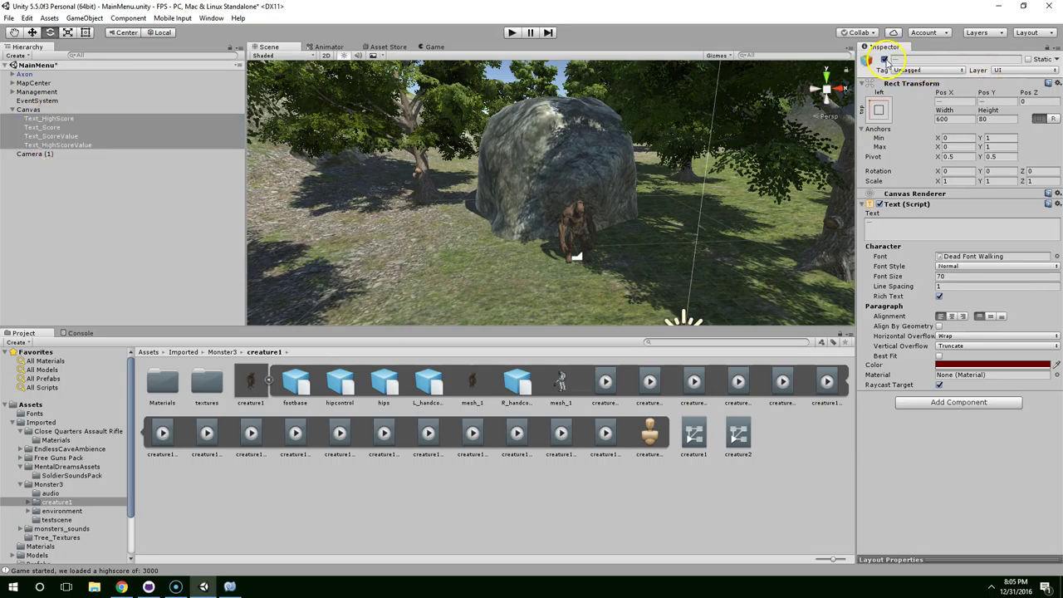
left_click(725, 108)
Play-test the scene without the score texts and check the camera's framing in the Game view
left_click(511, 37)
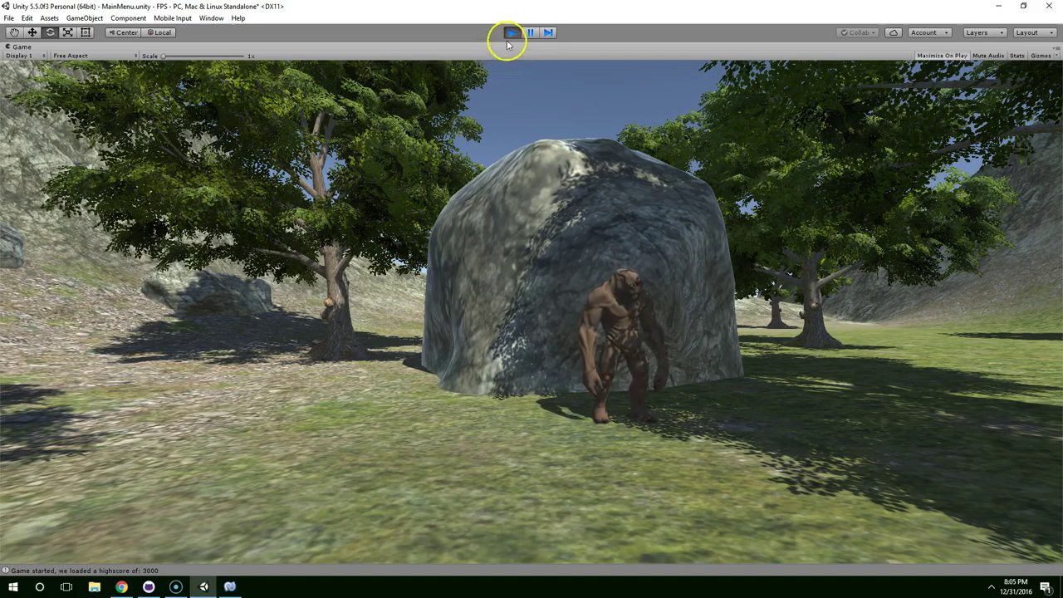
left_click(508, 34)
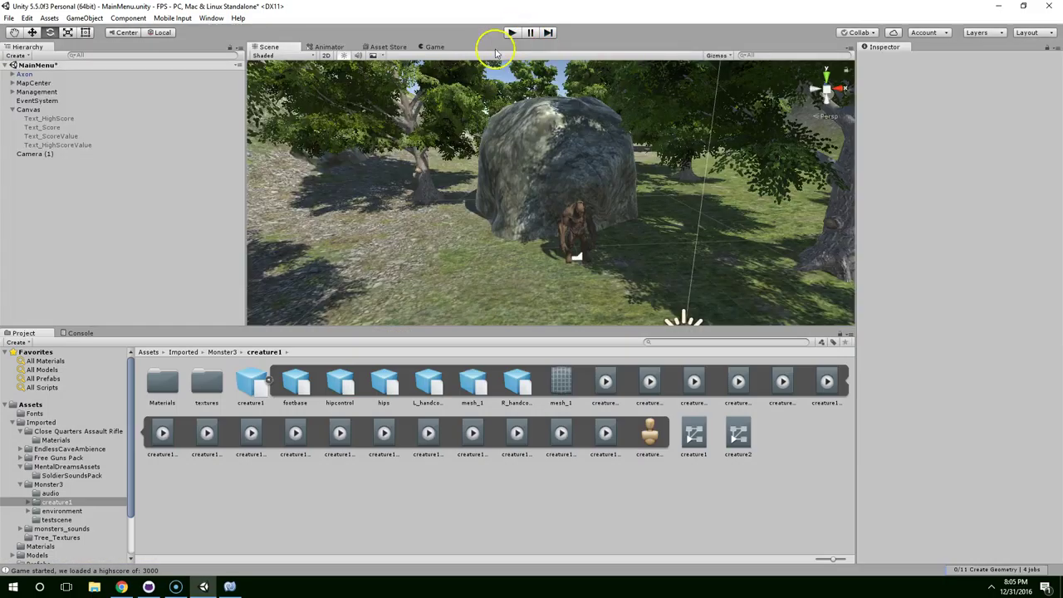
left_click(432, 47)
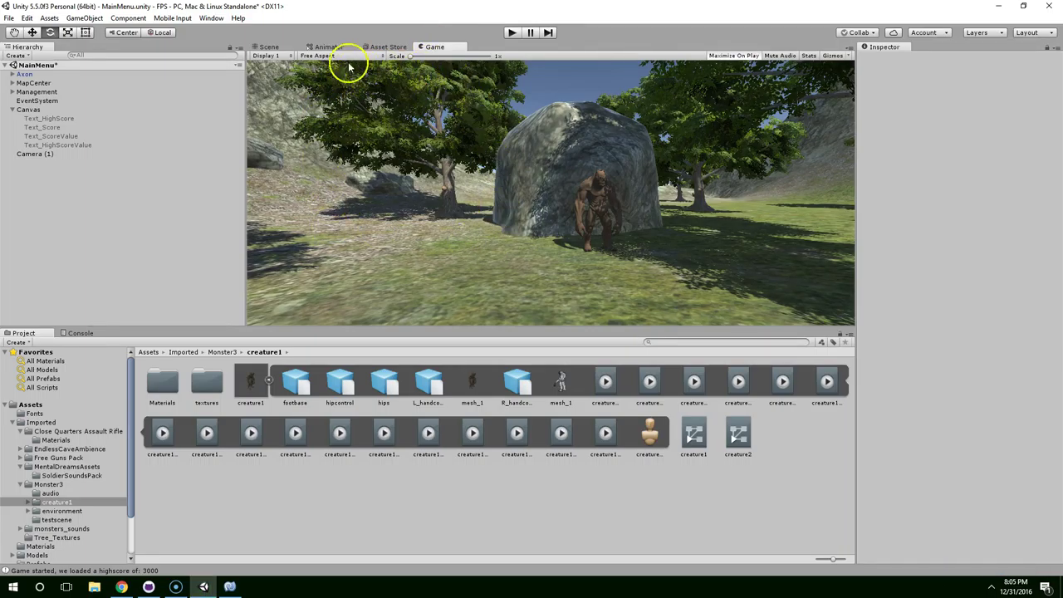